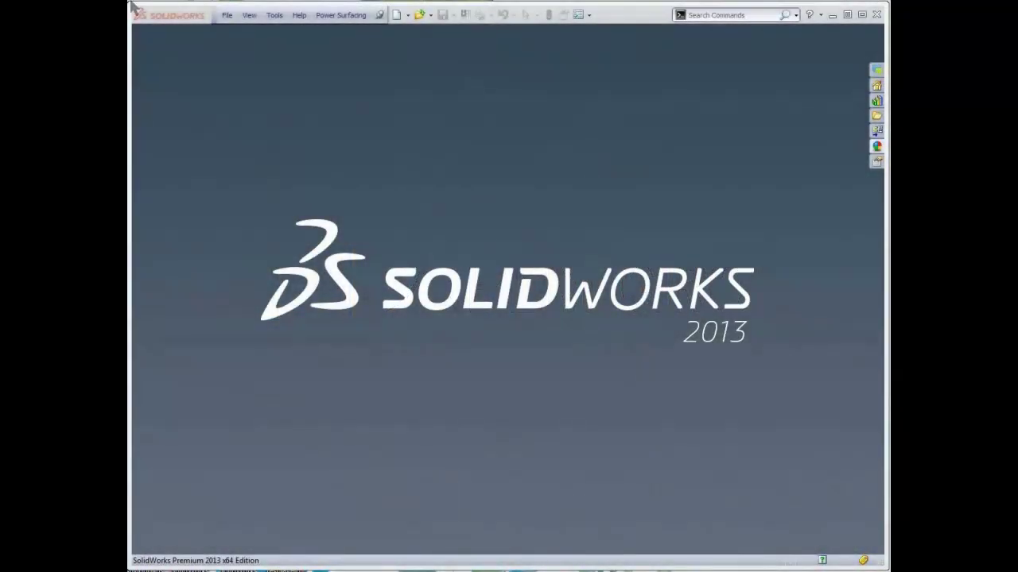
Open RingBlank.obj from the DemoAssets folder using the Power Surfacing Importer (*.OBJ) file type.
click(228, 16)
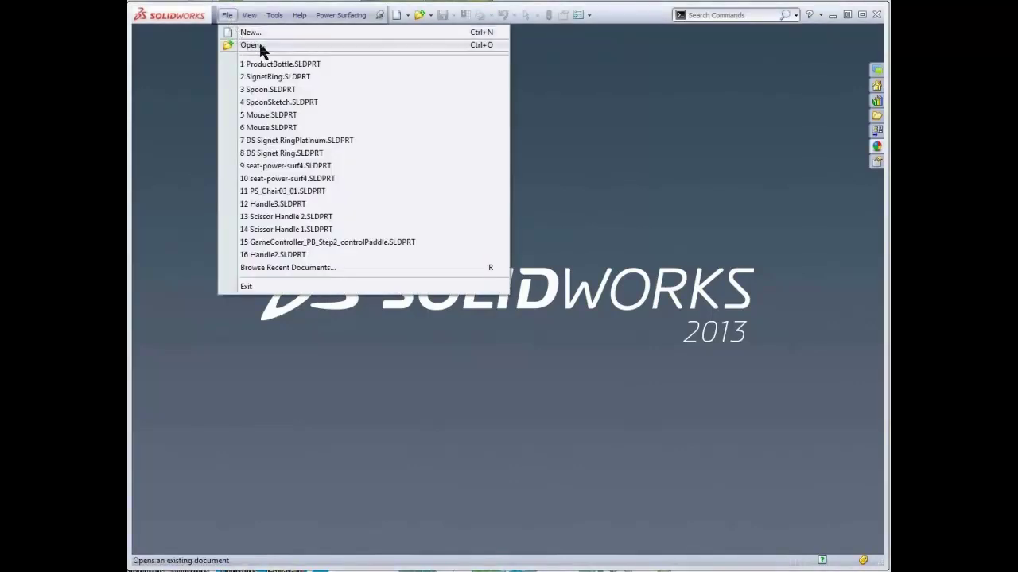
click(260, 46)
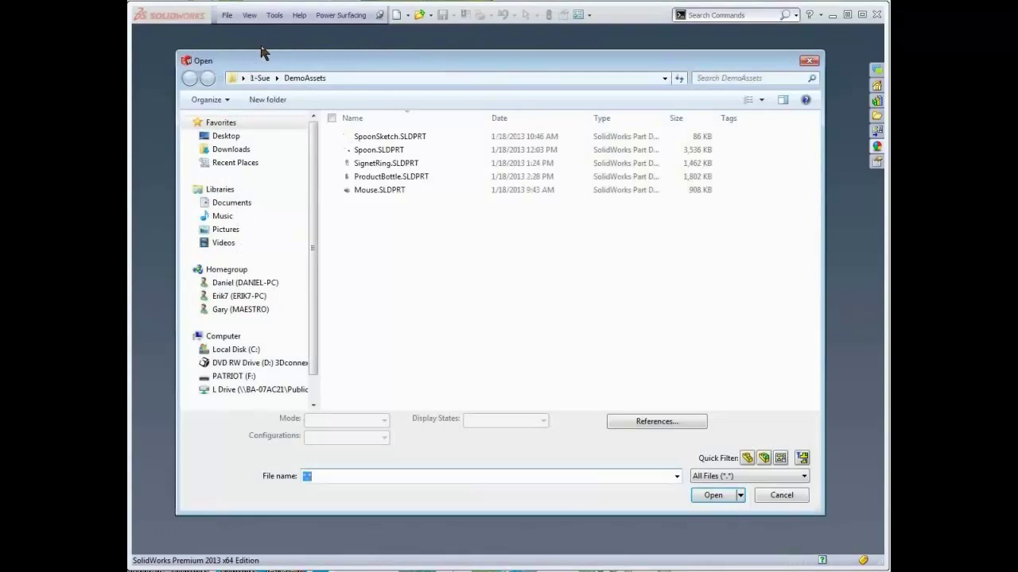
click(805, 477)
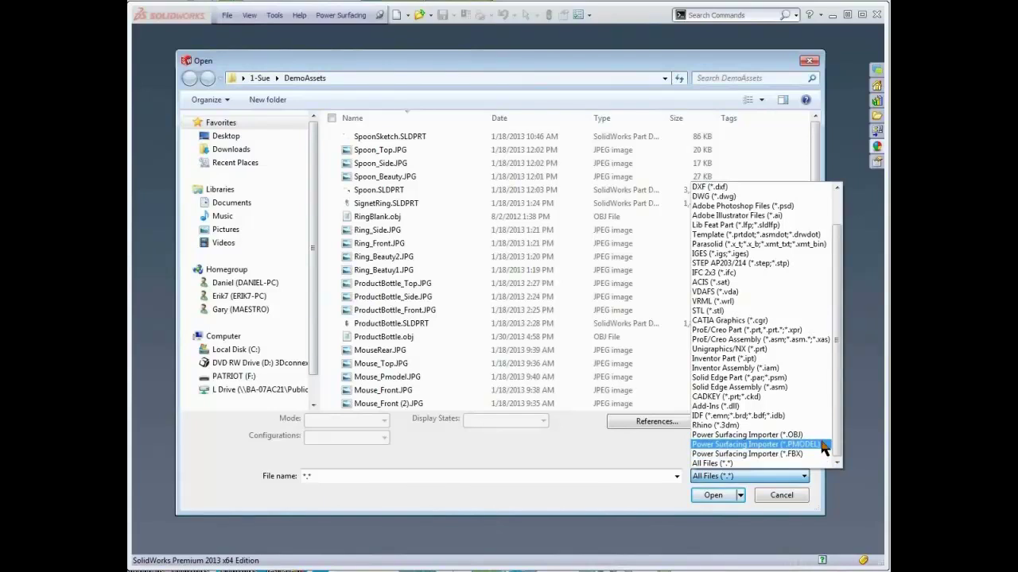
click(795, 435)
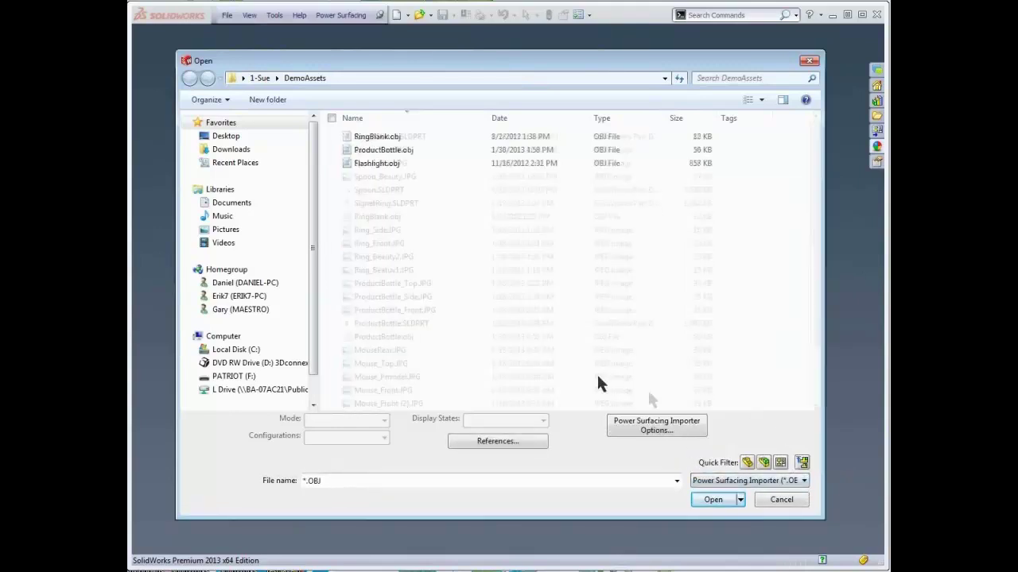
double_click(364, 137)
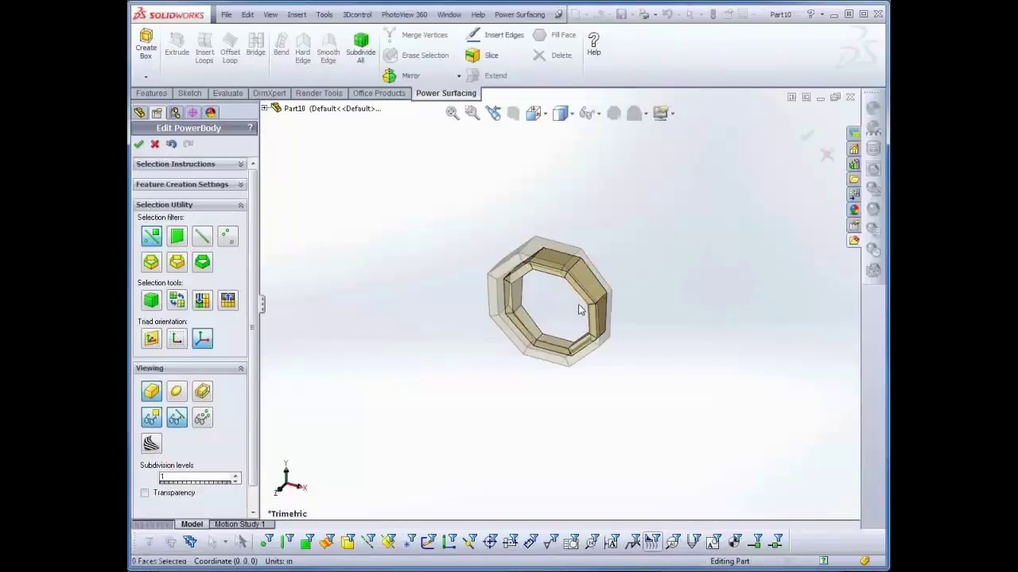
Display the imported ring as a smooth subdivision surface, raise its subdivision level and inspect its shape.
click(176, 392)
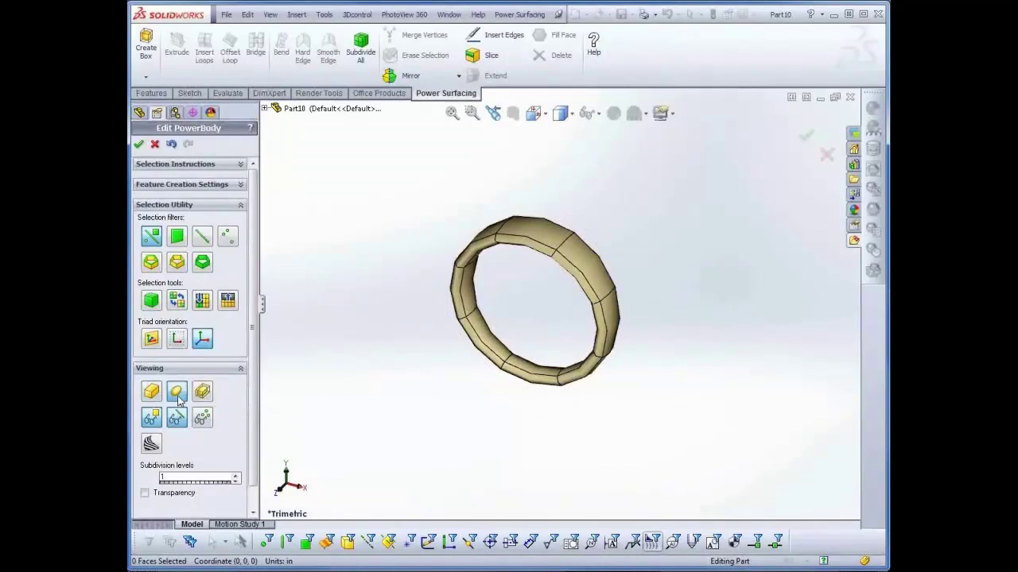
click(235, 476)
click(235, 476)
middle_drag(516, 416, 580, 367)
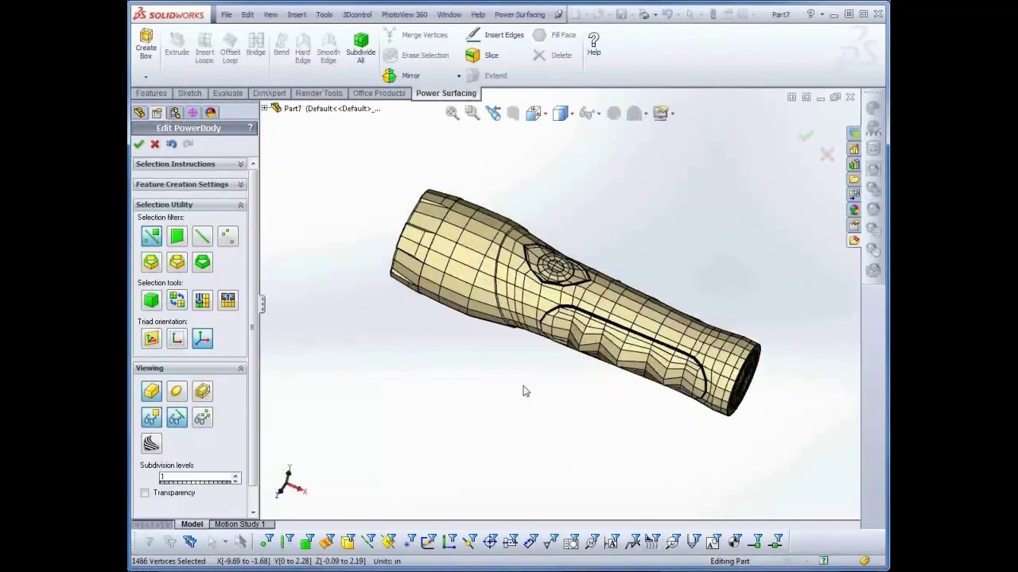
middle_drag(524, 391, 565, 414)
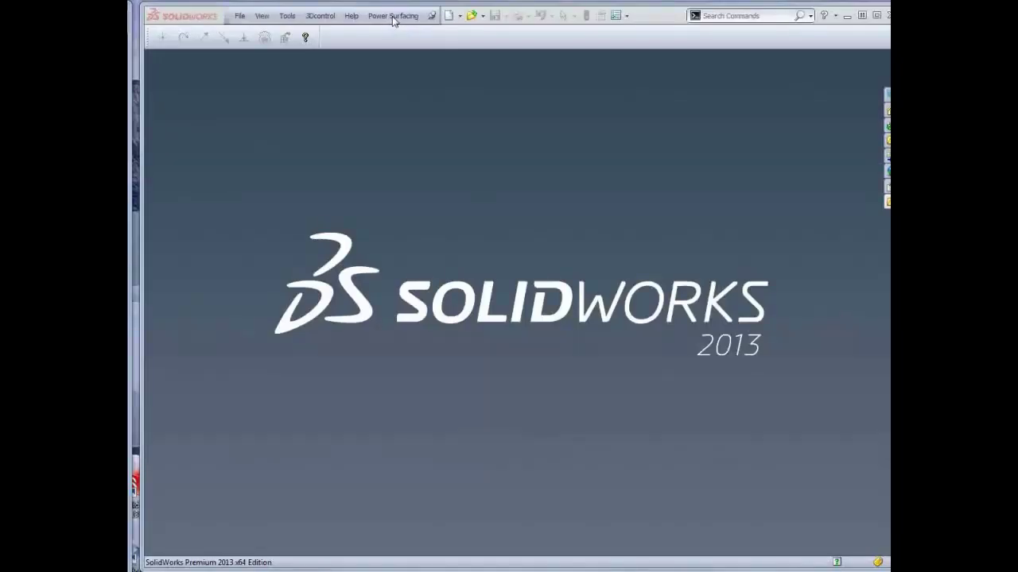
click(393, 16)
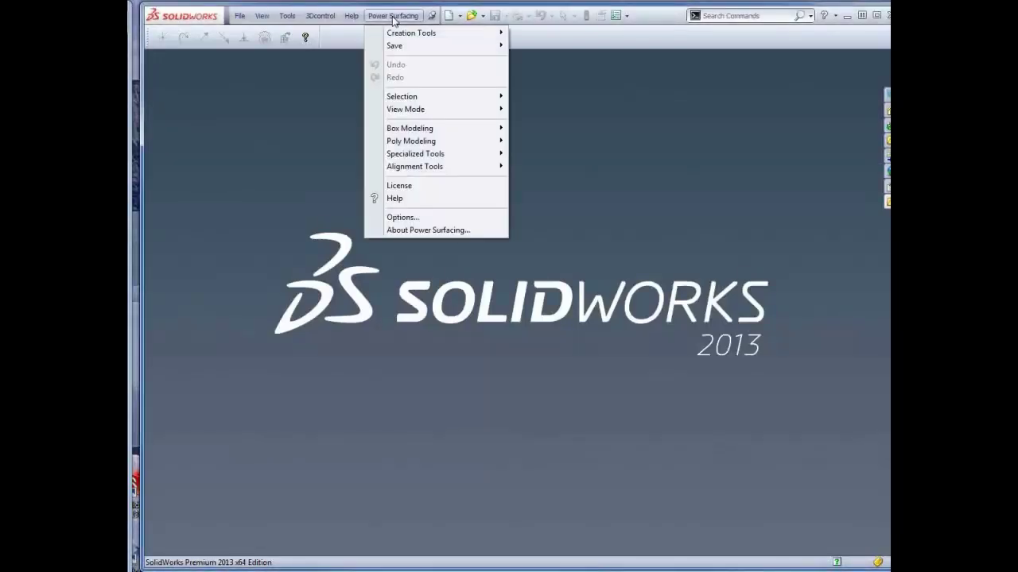
mouse_move(410, 37)
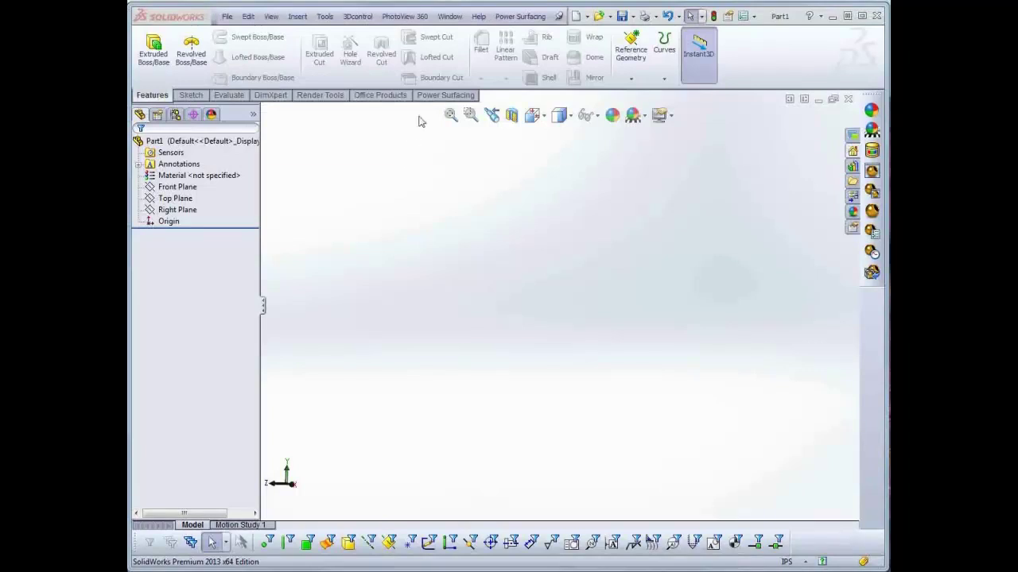
Start a Power Surfacing torus and enable its Mid plane option.
click(434, 96)
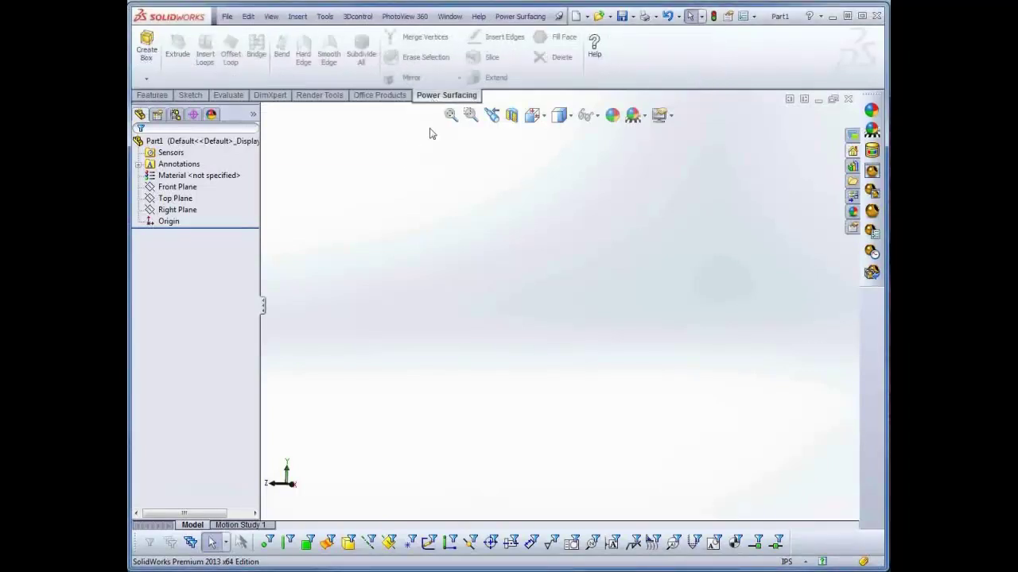
click(146, 80)
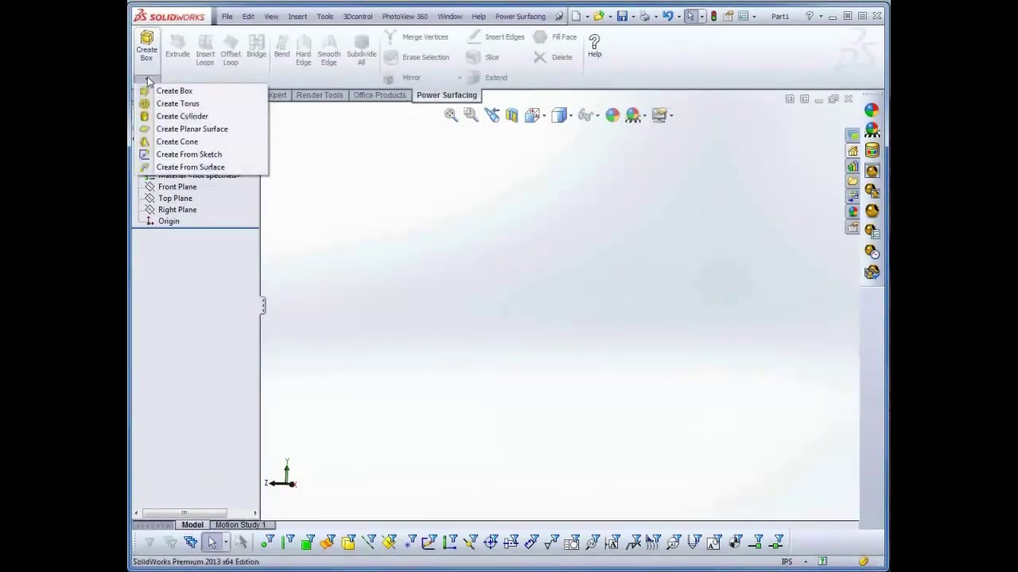
click(180, 106)
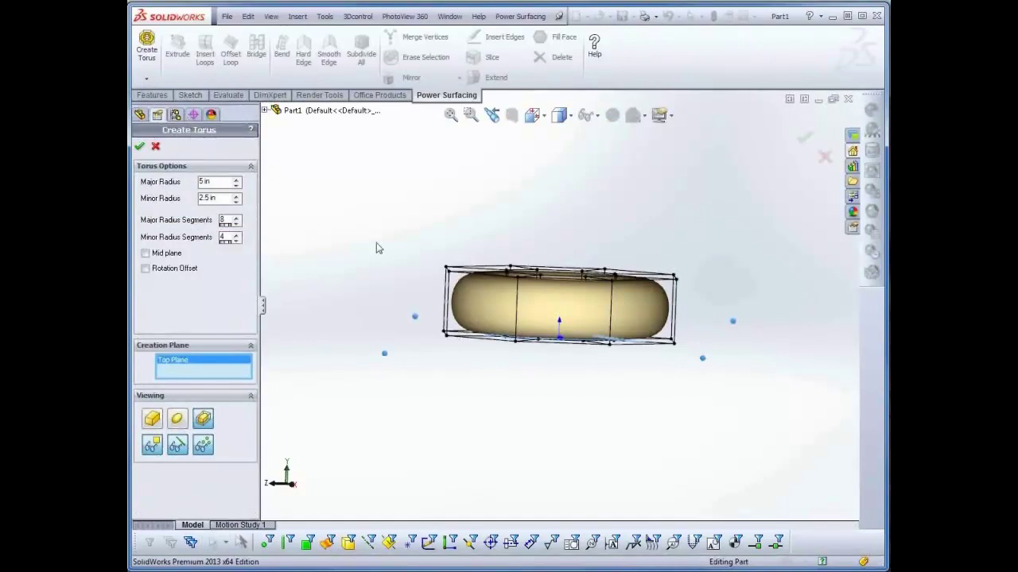
mouse_move(573, 365)
middle_down()
mouse_move(574, 337)
mouse_move(570, 376)
middle_up()
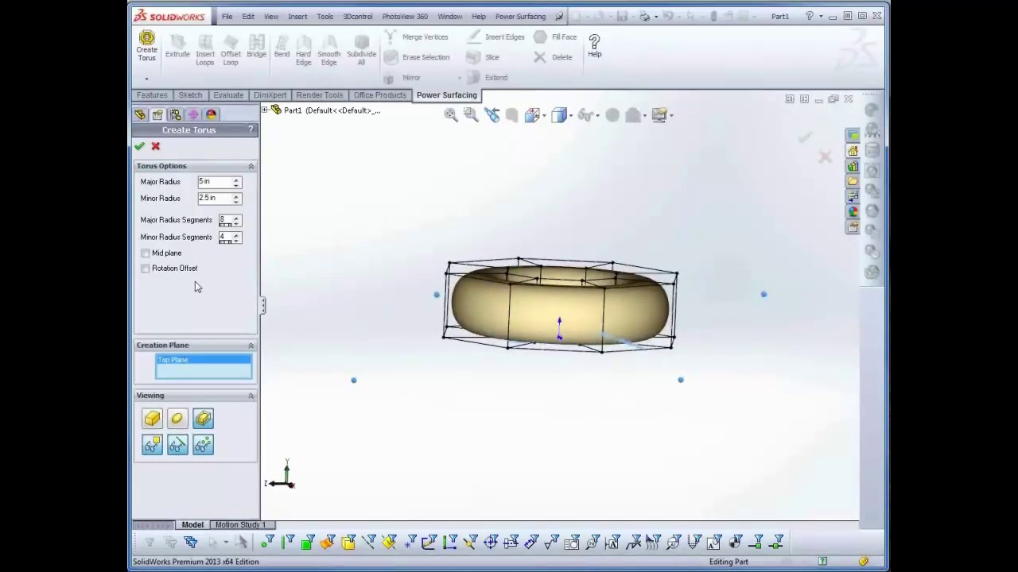
click(144, 253)
middle_drag(602, 457, 599, 499)
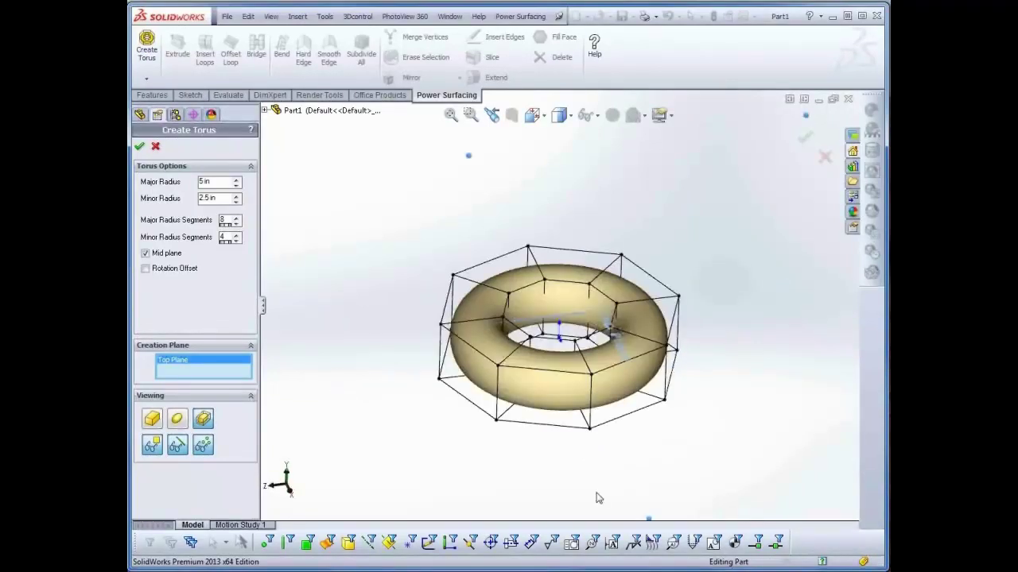
Change the torus's creation plane to the Right Plane and apply a rotation offset of 16.5°.
click(266, 112)
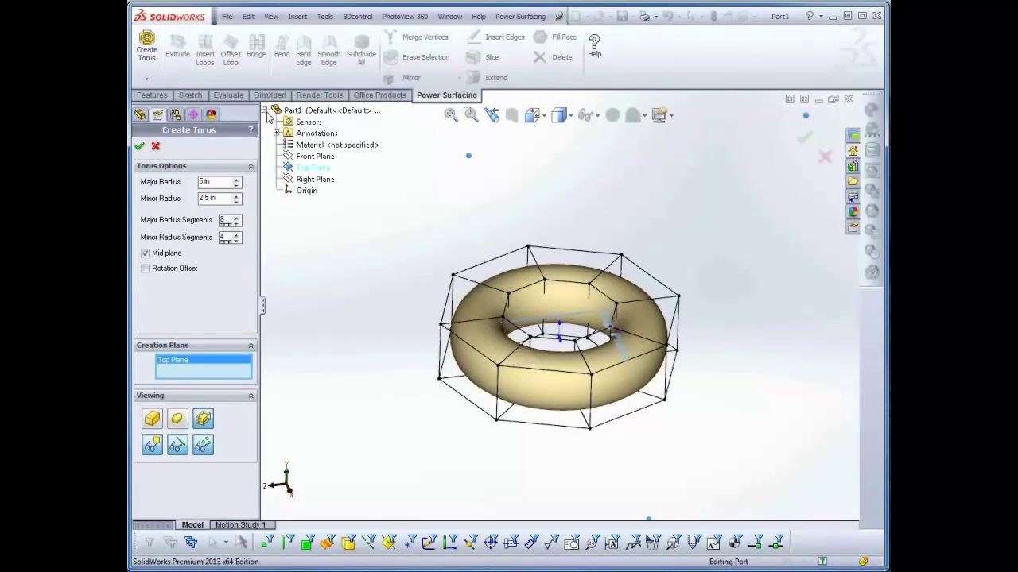
click(310, 181)
middle_drag(583, 482, 651, 475)
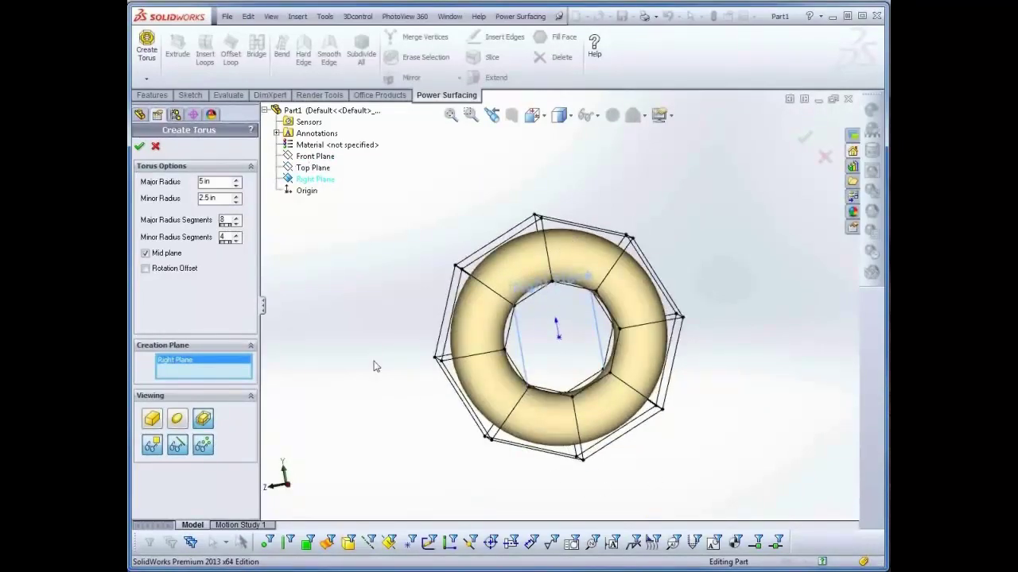
click(145, 268)
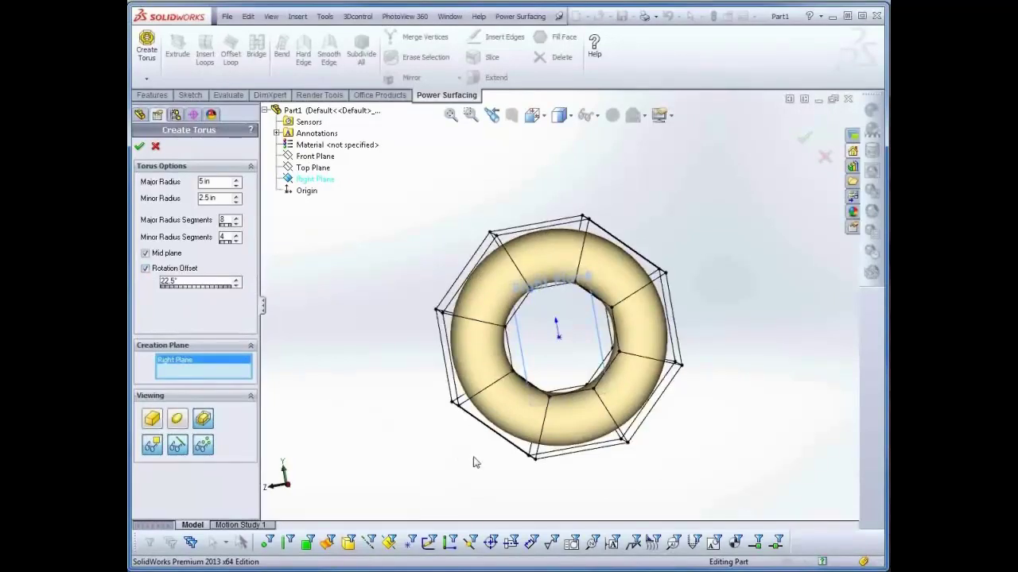
mouse_move(471, 459)
middle_down()
mouse_move(455, 448)
mouse_move(453, 458)
middle_up()
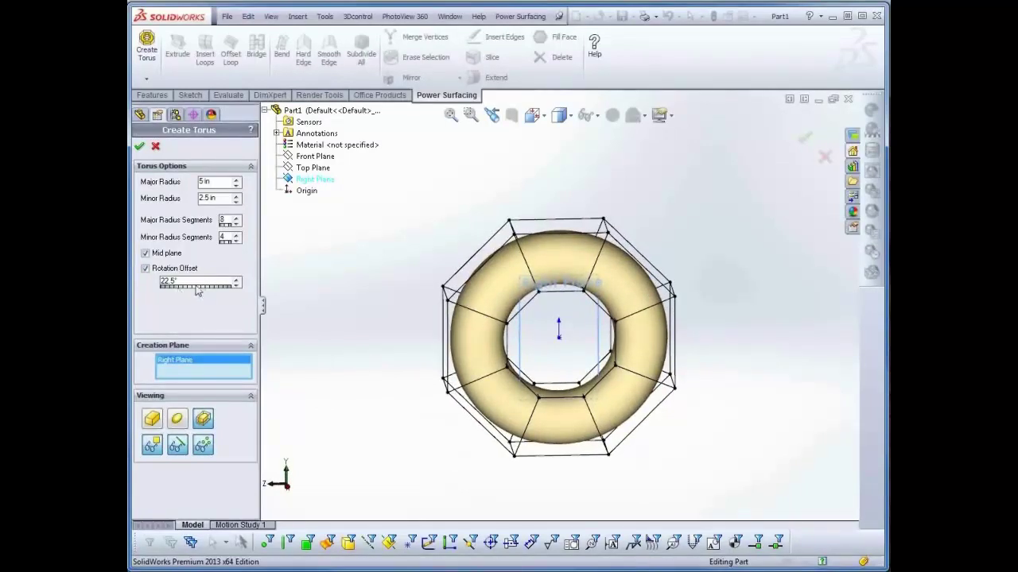
mouse_move(169, 292)
mouse_down()
mouse_move(247, 300)
mouse_move(177, 294)
mouse_up()
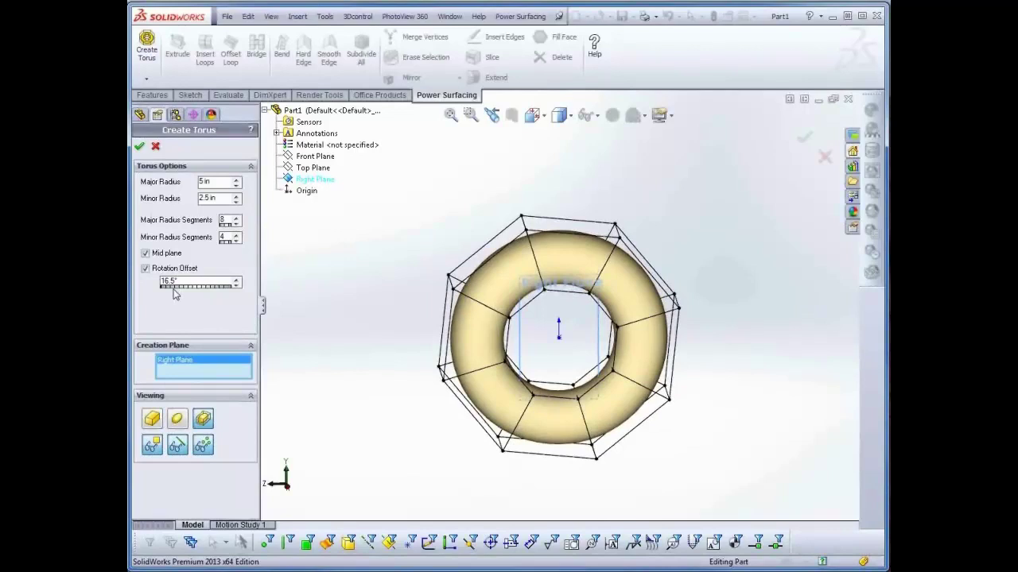
Compare the torus as a control mesh, a smooth surface and a smooth surface with cage, and cancel its creation.
click(153, 423)
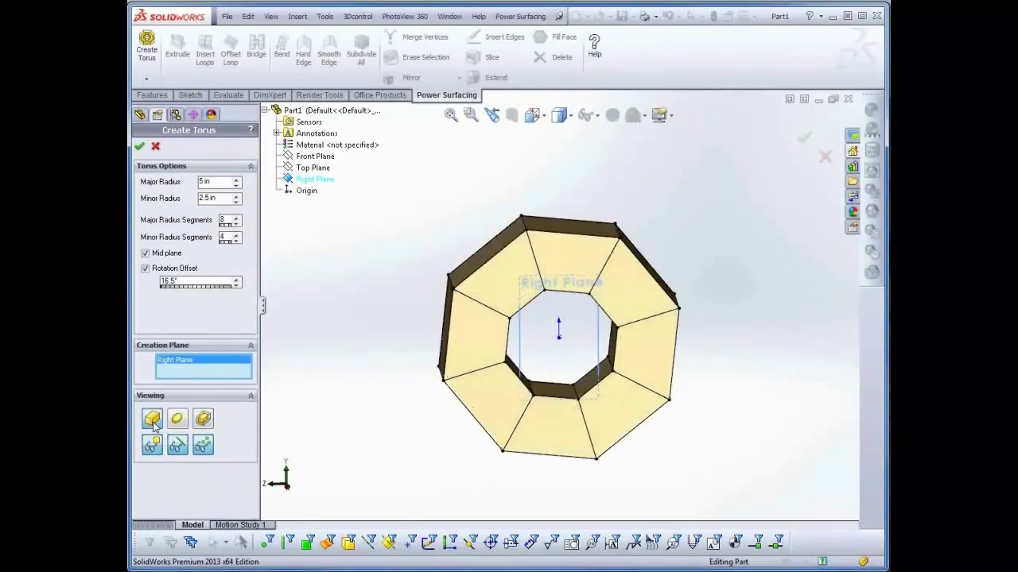
click(178, 424)
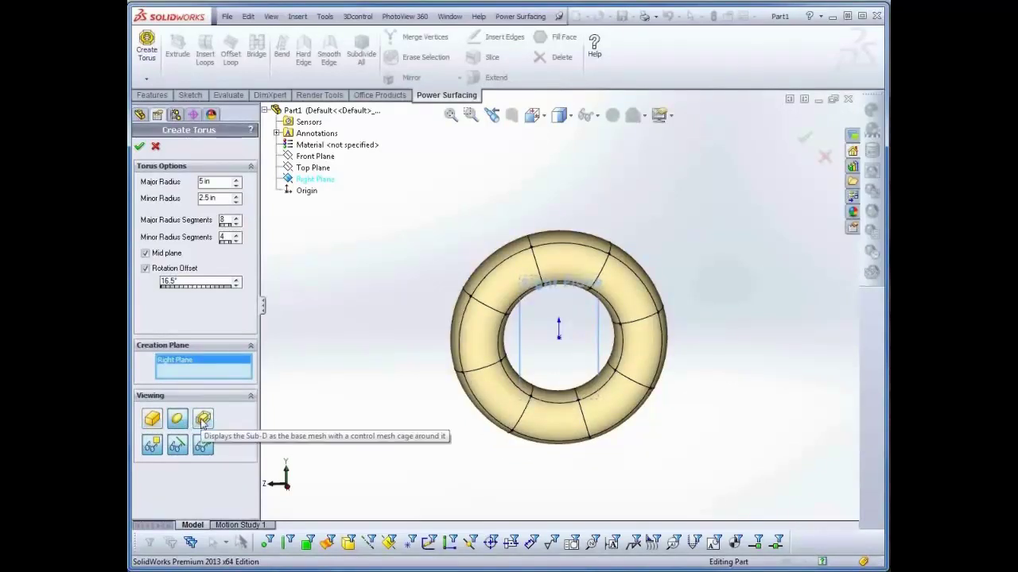
click(202, 420)
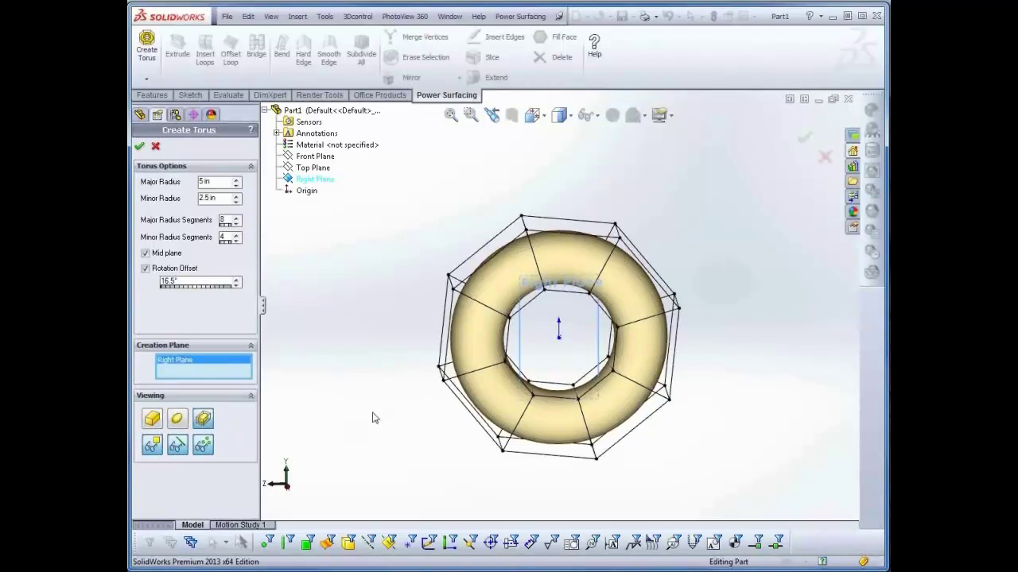
mouse_move(374, 416)
middle_down()
mouse_move(384, 400)
mouse_move(356, 422)
middle_up()
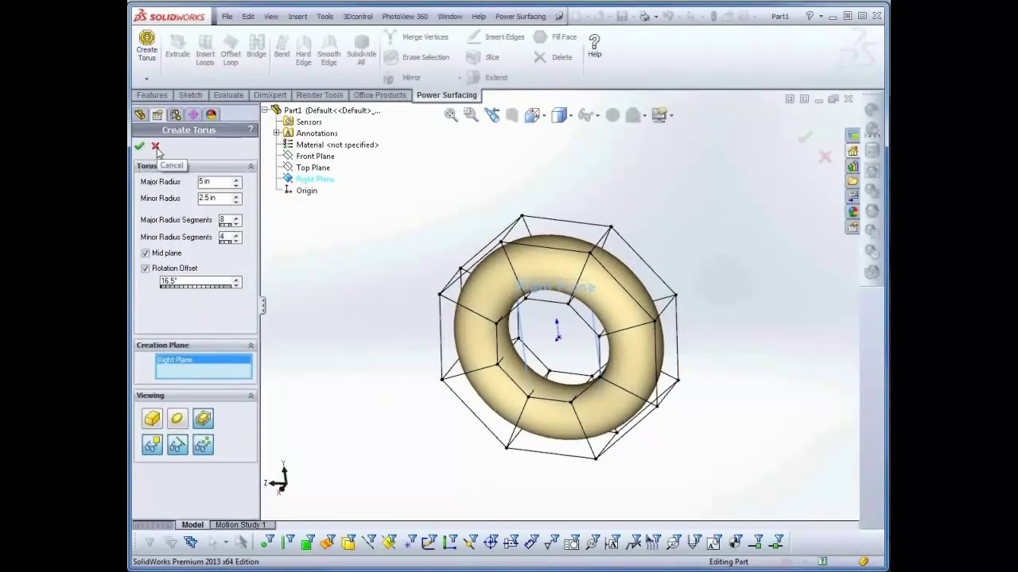
click(156, 148)
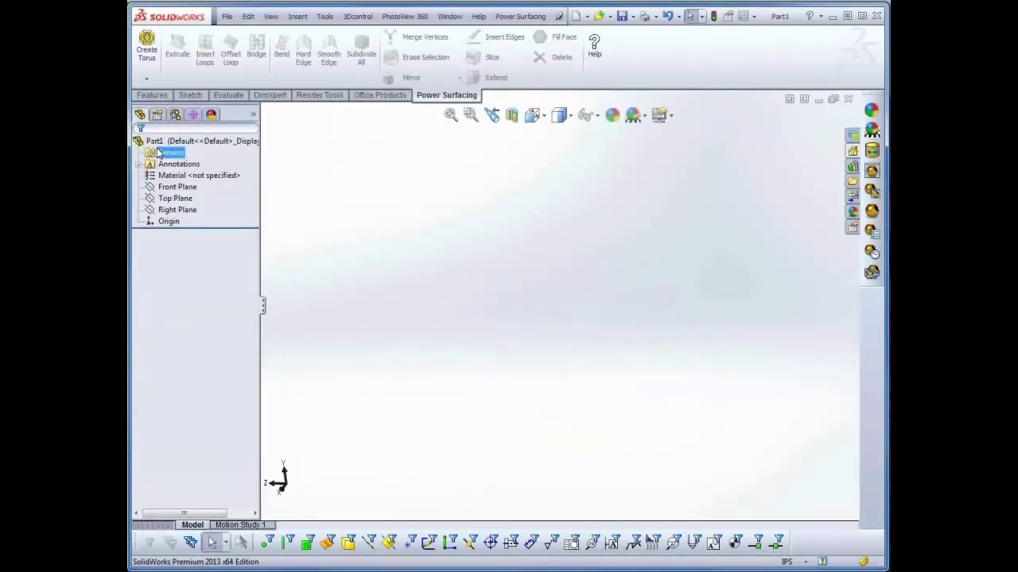
Start a Power Surfacing box on the Top Plane and set its length to 22 in.
click(146, 79)
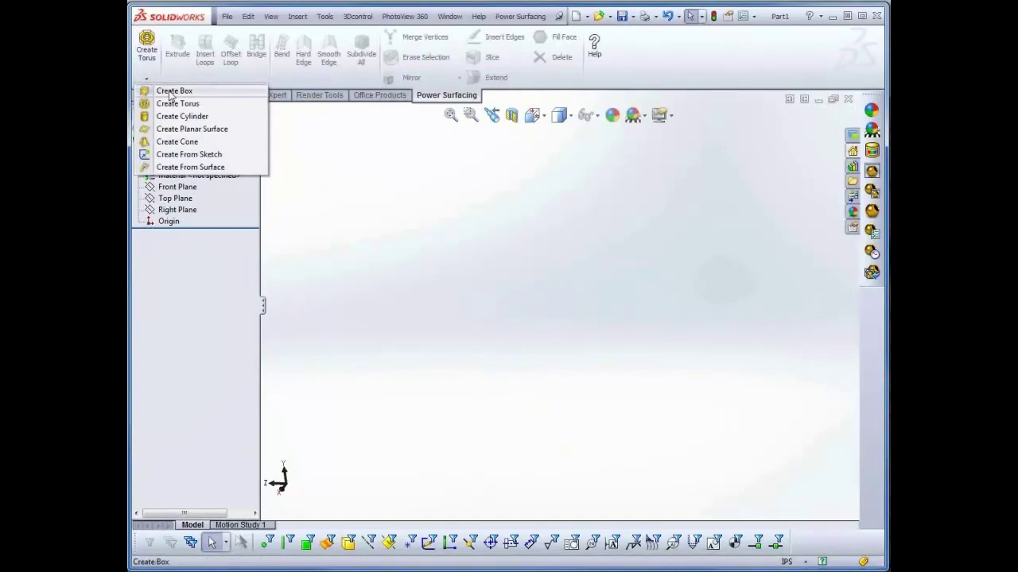
click(170, 92)
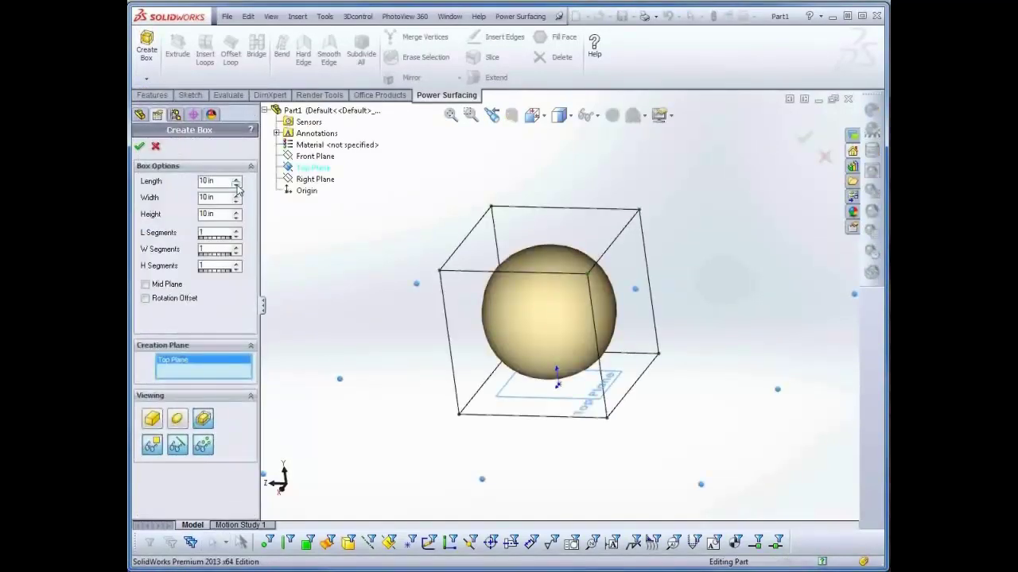
click(236, 178)
click(236, 178)
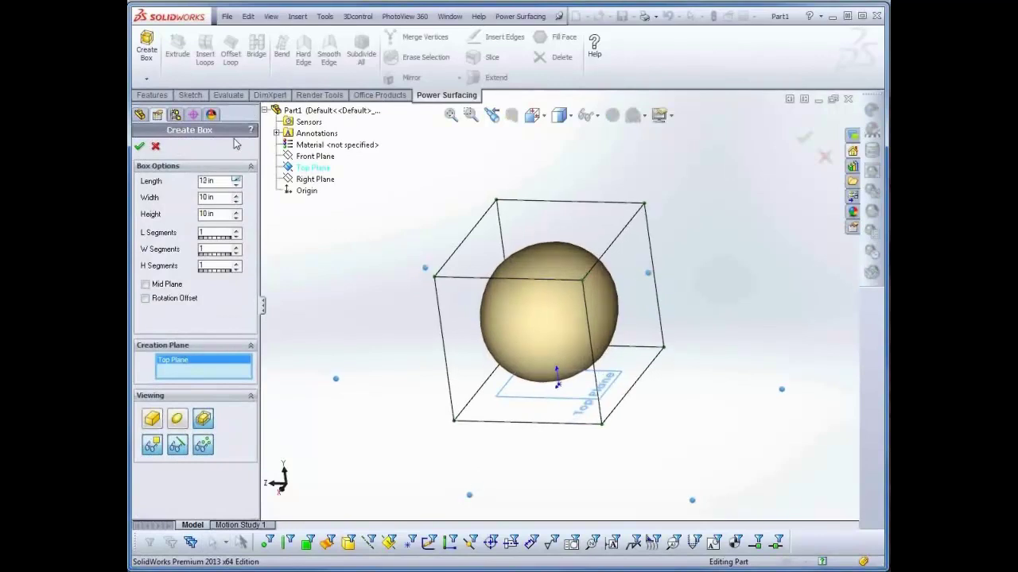
key(Up)
key(Up)
key(Up)
key(Up)
key(Up)
key(Up)
key(Up)
key(Up)
key(Up)
key(Up)
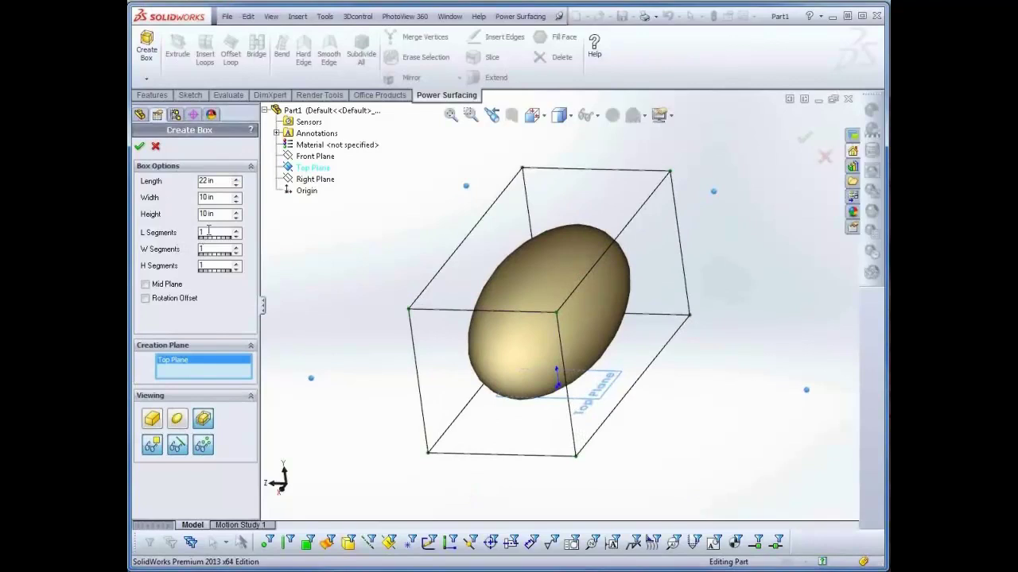
Raise the box's length segments to 7 and try other segment counts.
click(236, 230)
click(236, 230)
click(236, 230)
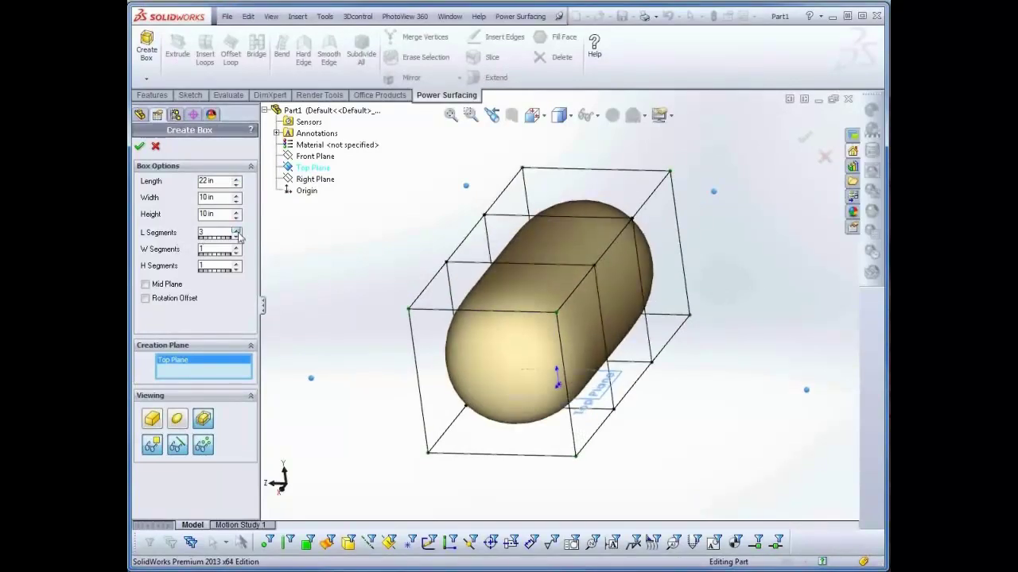
click(236, 229)
click(236, 230)
click(236, 229)
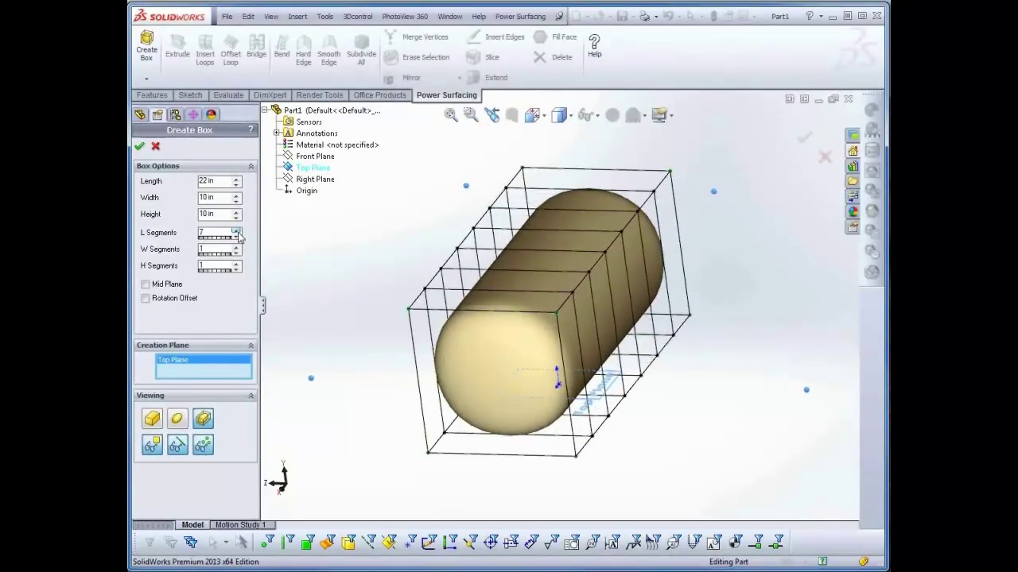
drag(238, 236, 220, 242)
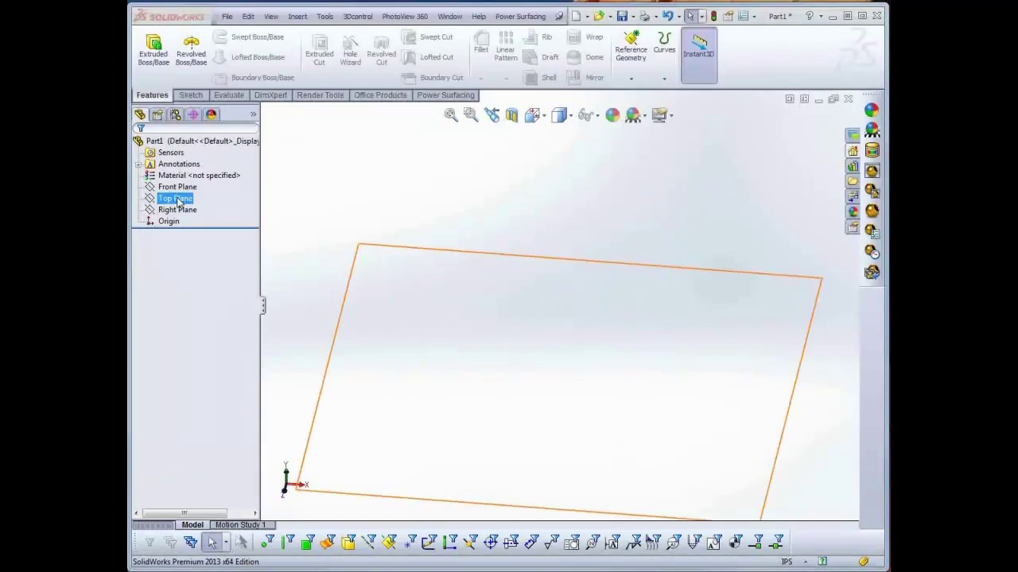
Sketch a center rectangle about 7.8 in high from the origin on the Top Plane.
click(198, 176)
click(210, 57)
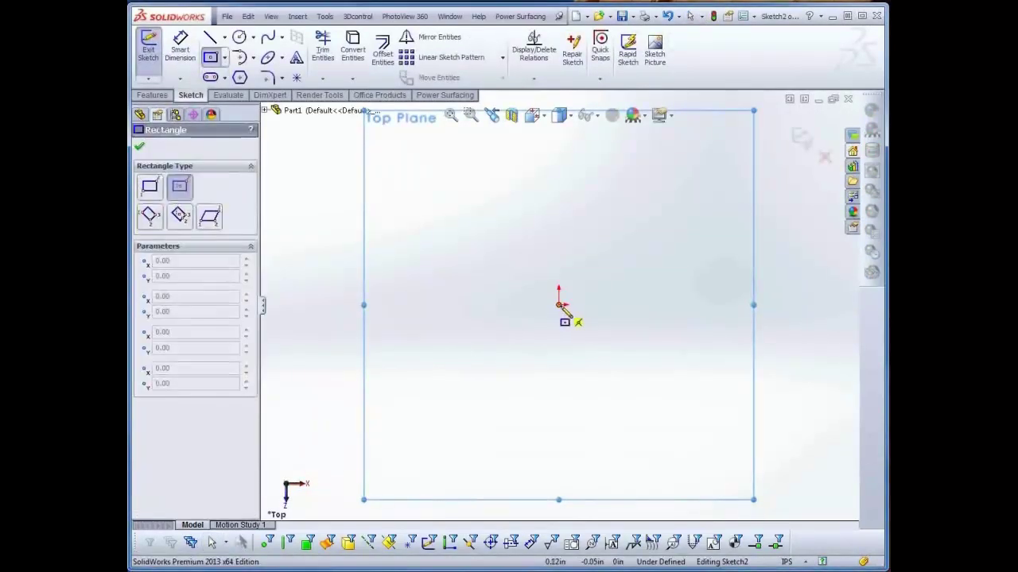
click(559, 305)
click(633, 355)
Dimension the rectangle 12 in wide and 8 in high, and exit the sketch.
right_click(543, 199)
click(595, 177)
click(579, 254)
click(578, 184)
text(12)
key(Return)
click(637, 302)
click(724, 314)
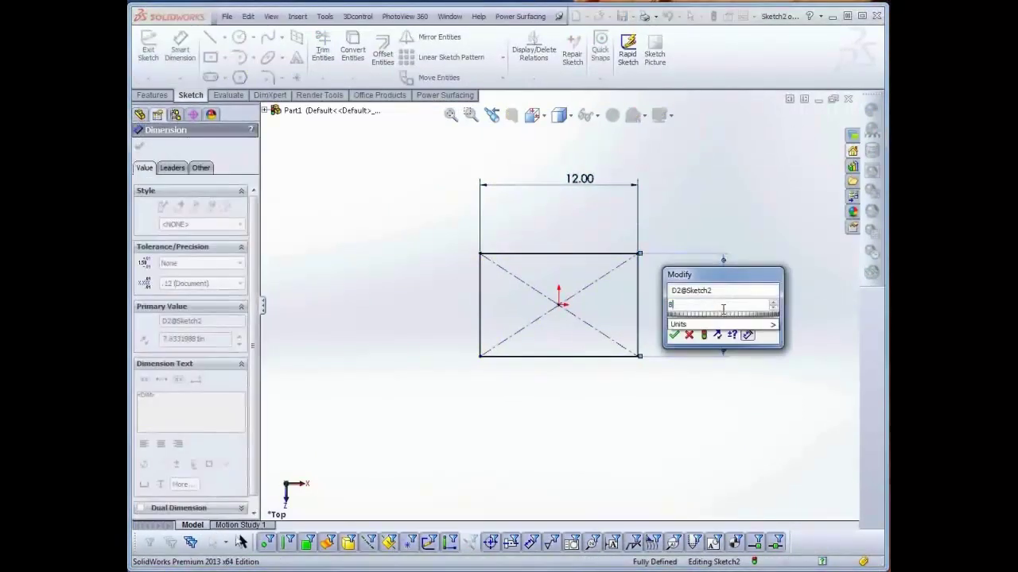
key(Return)
click(148, 48)
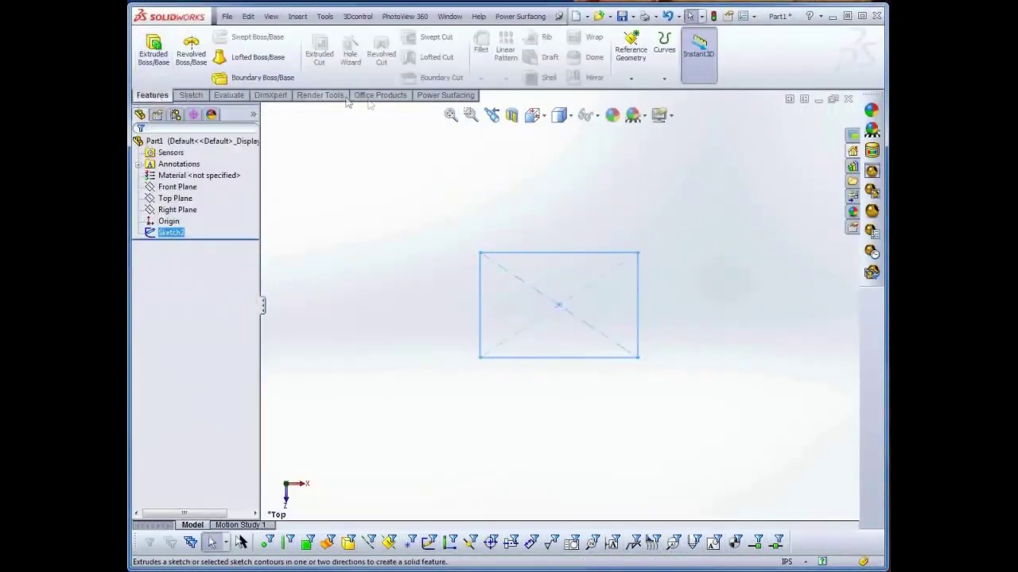
Try creating a box SubD from the rectangle sketch with the Mid Plane option enabled.
click(430, 96)
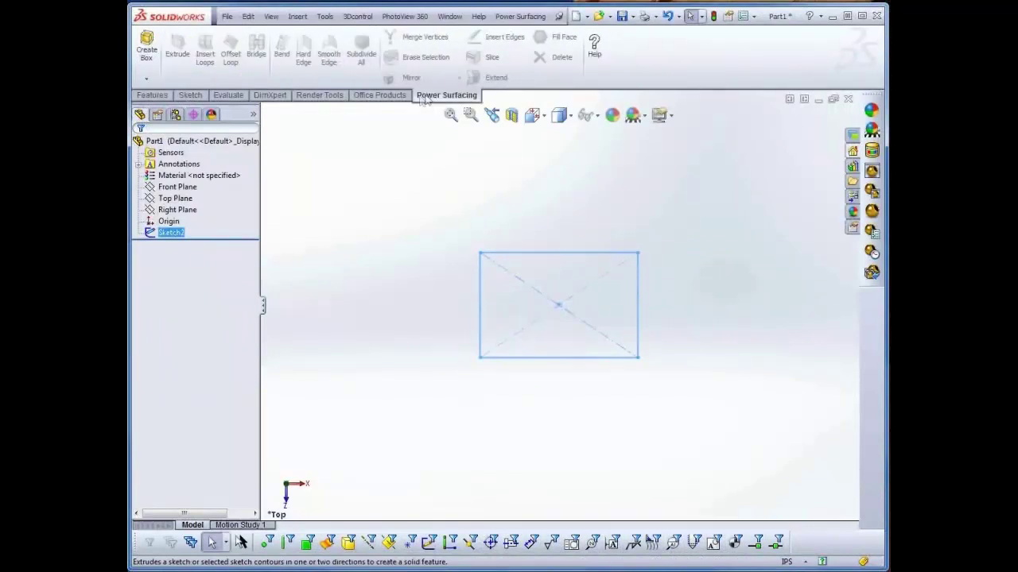
click(146, 78)
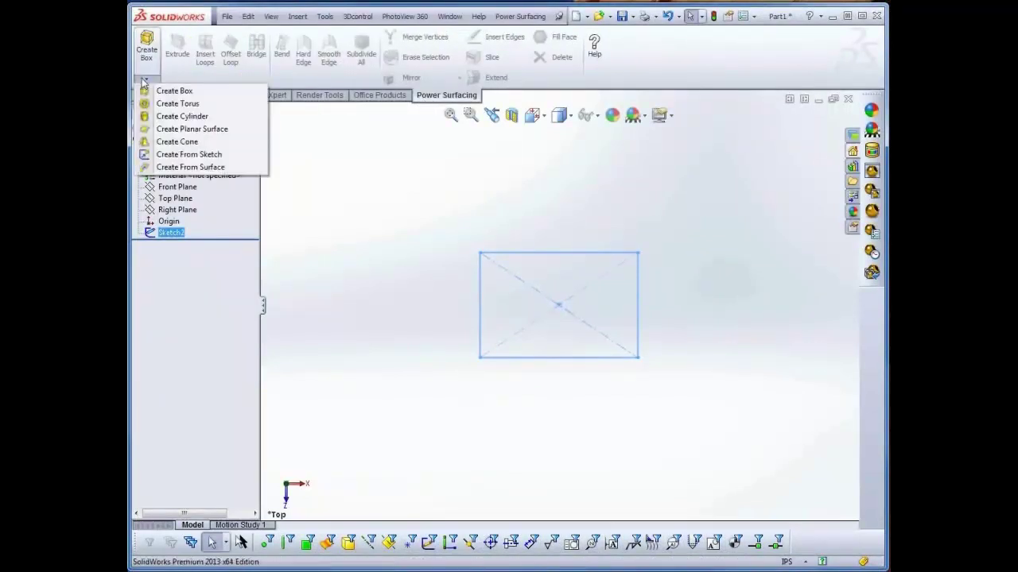
click(171, 156)
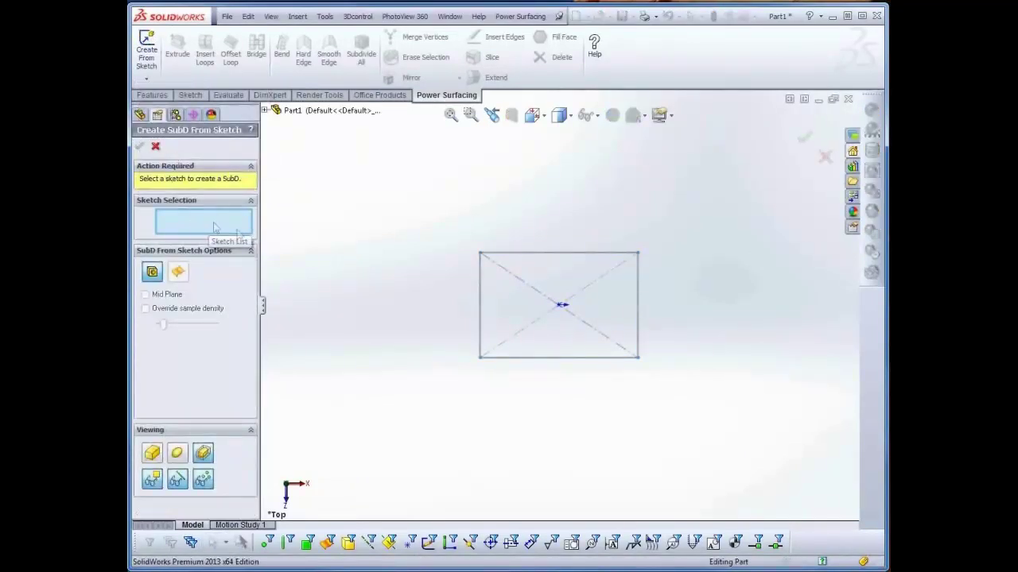
click(482, 315)
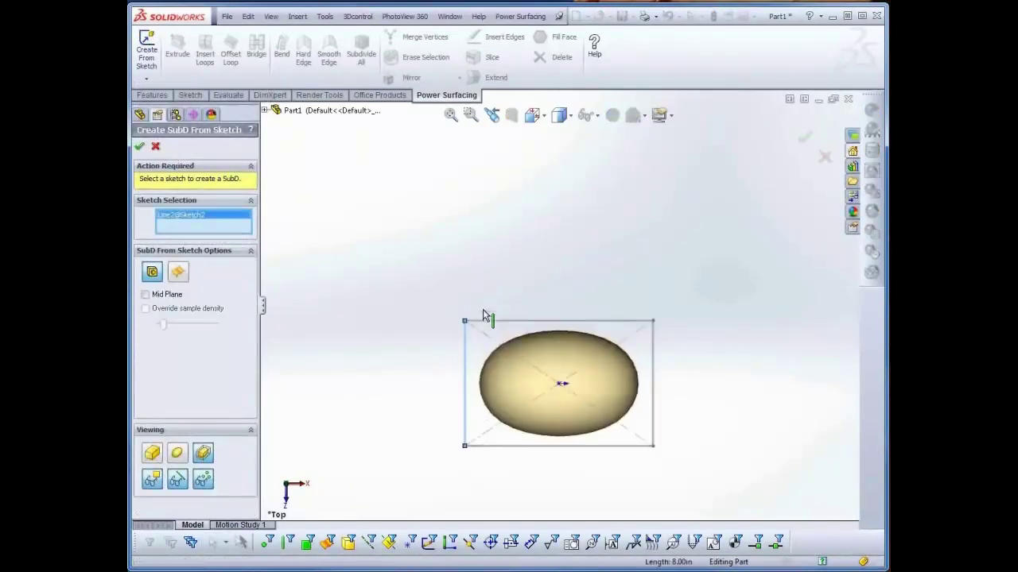
mouse_move(554, 482)
middle_down()
mouse_move(566, 421)
mouse_move(553, 345)
middle_up()
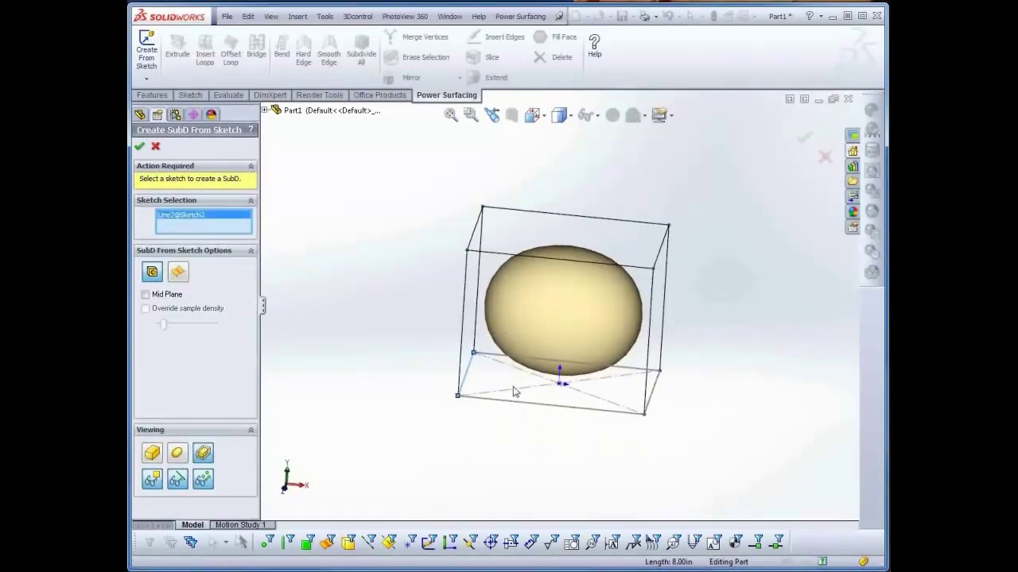
click(146, 295)
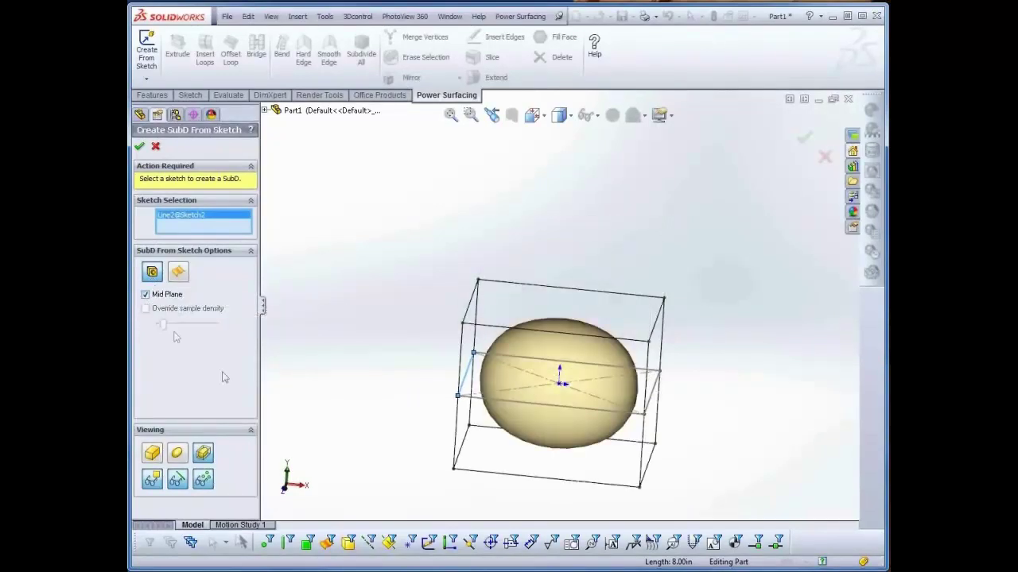
mouse_move(384, 477)
middle_down()
mouse_move(396, 450)
mouse_move(390, 462)
middle_up()
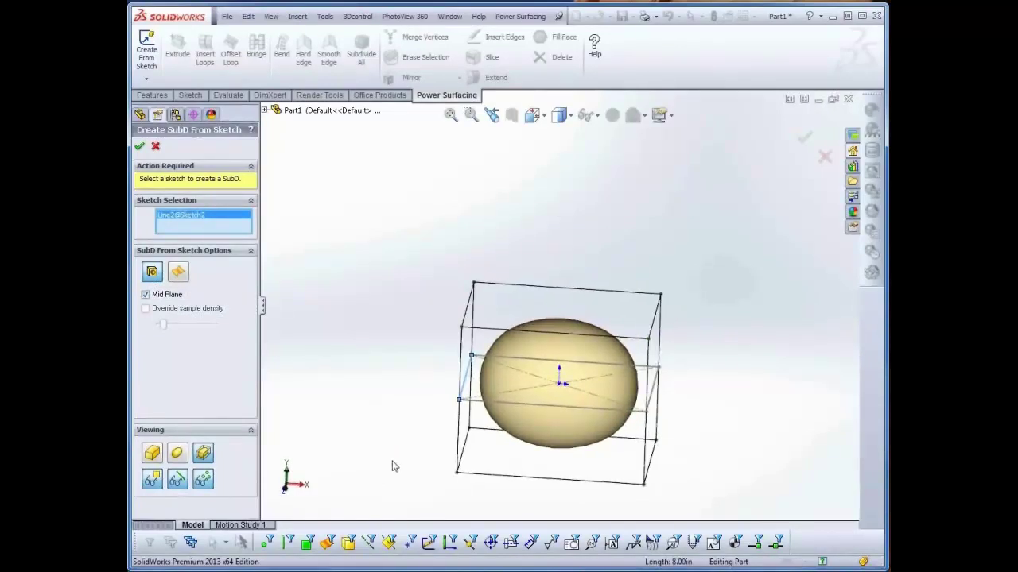
key(Escape)
Try creating a box SubD from the L-shaped sketch.
click(171, 232)
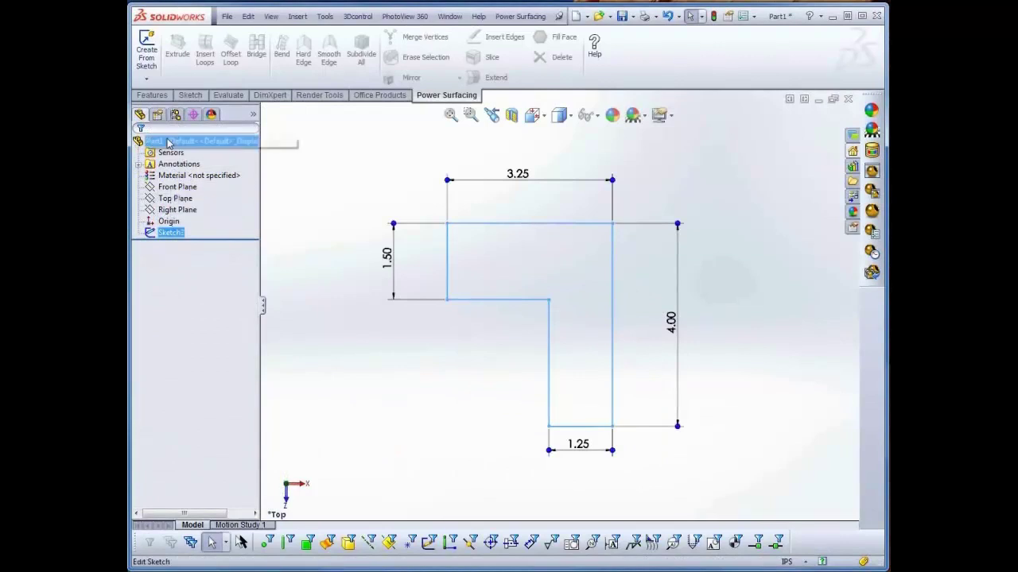
click(146, 51)
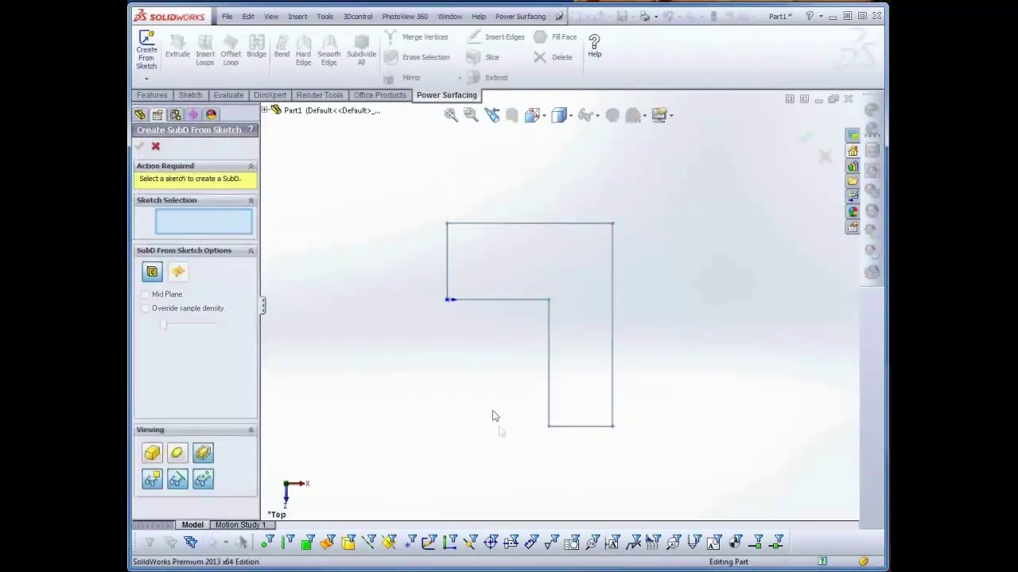
click(548, 416)
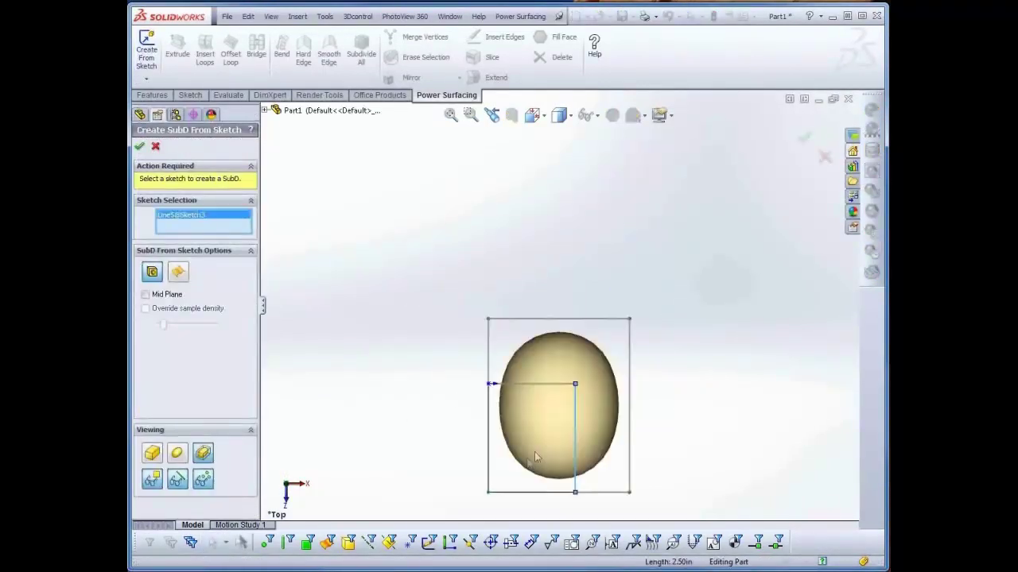
middle_drag(535, 457, 512, 349)
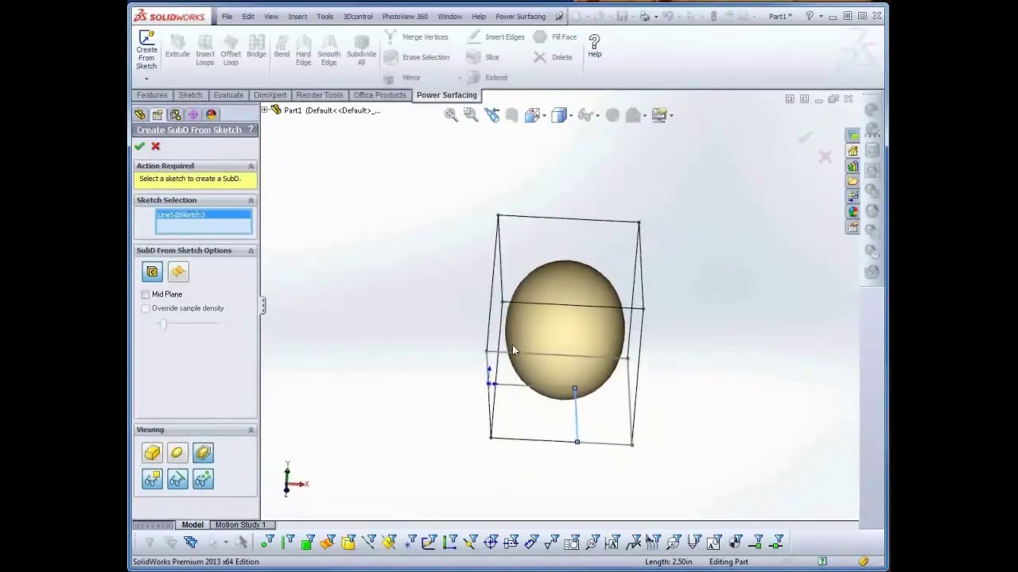
key(Escape)
Create a planar SubD that follows the outline of the L-shaped sketch.
click(146, 55)
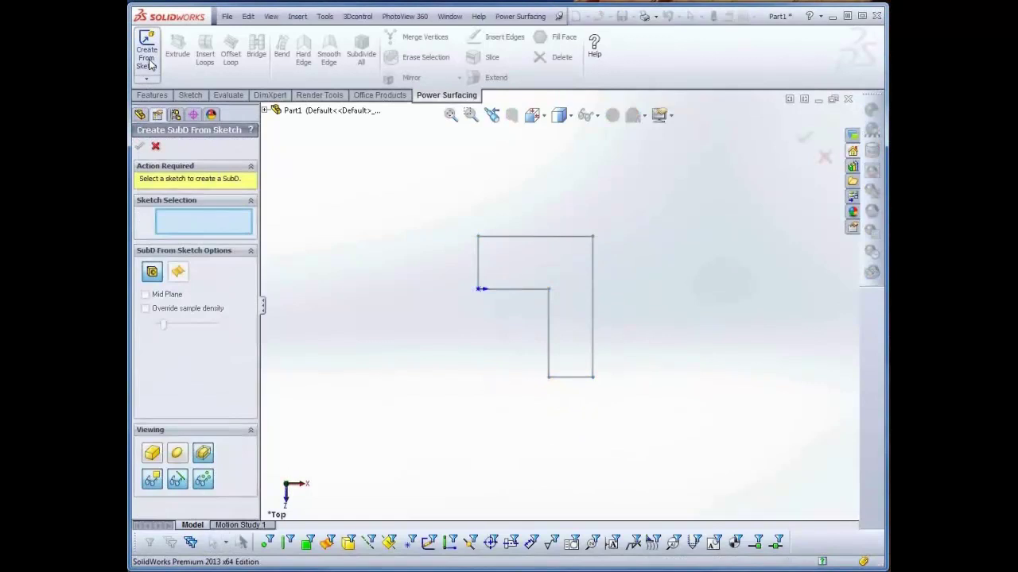
click(480, 265)
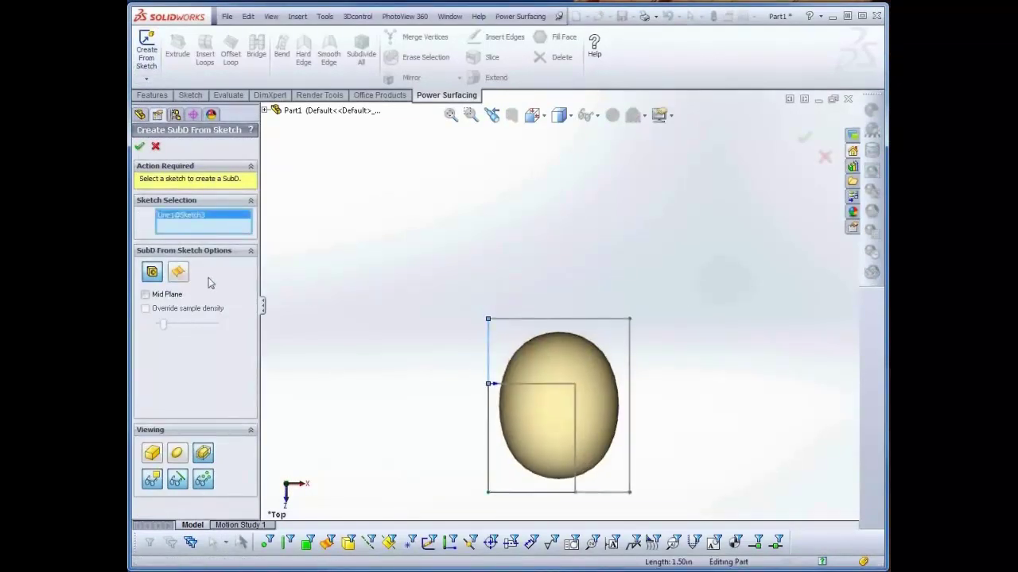
click(179, 273)
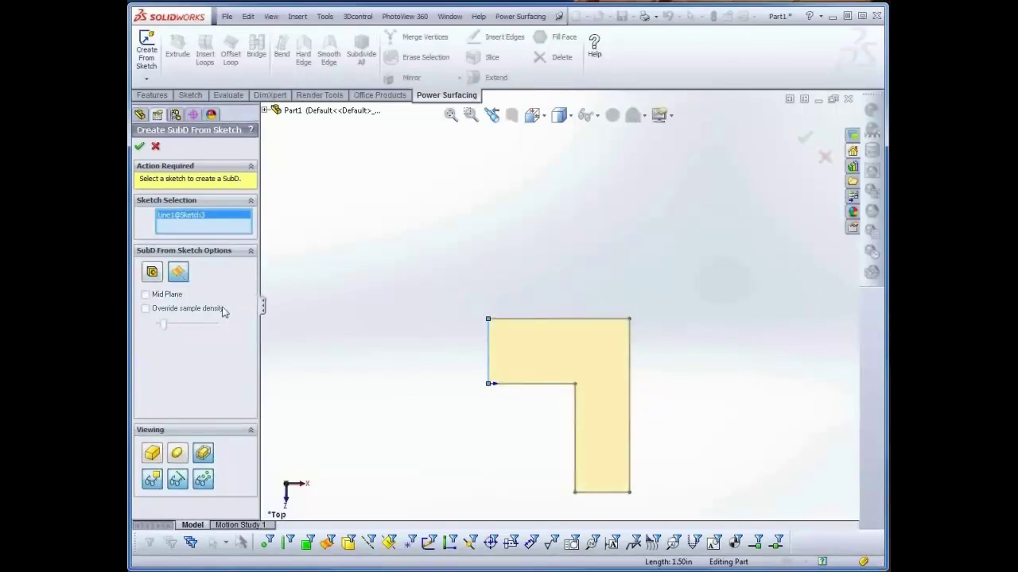
ctrl+middle_drag(447, 482, 457, 390)
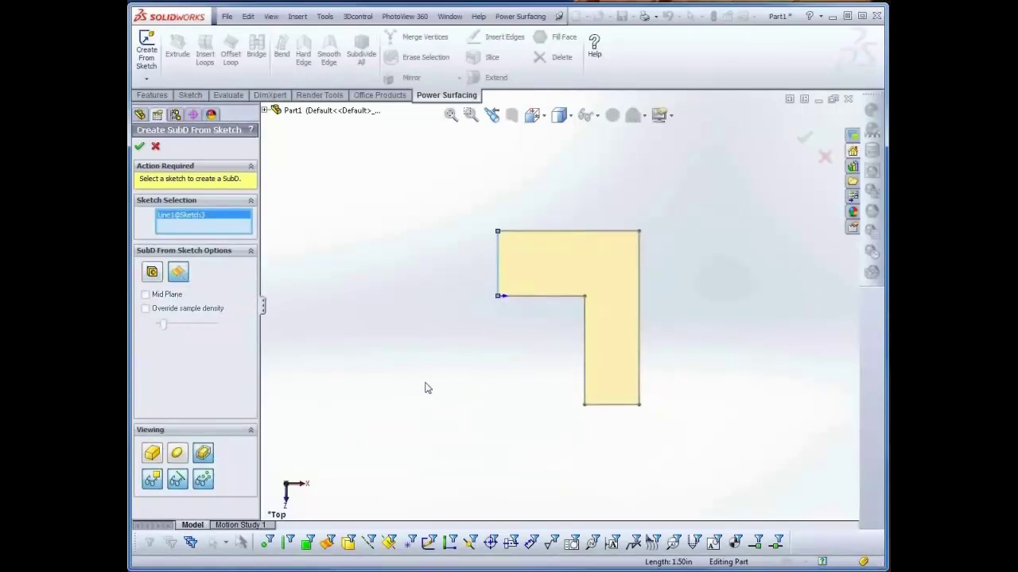
click(139, 146)
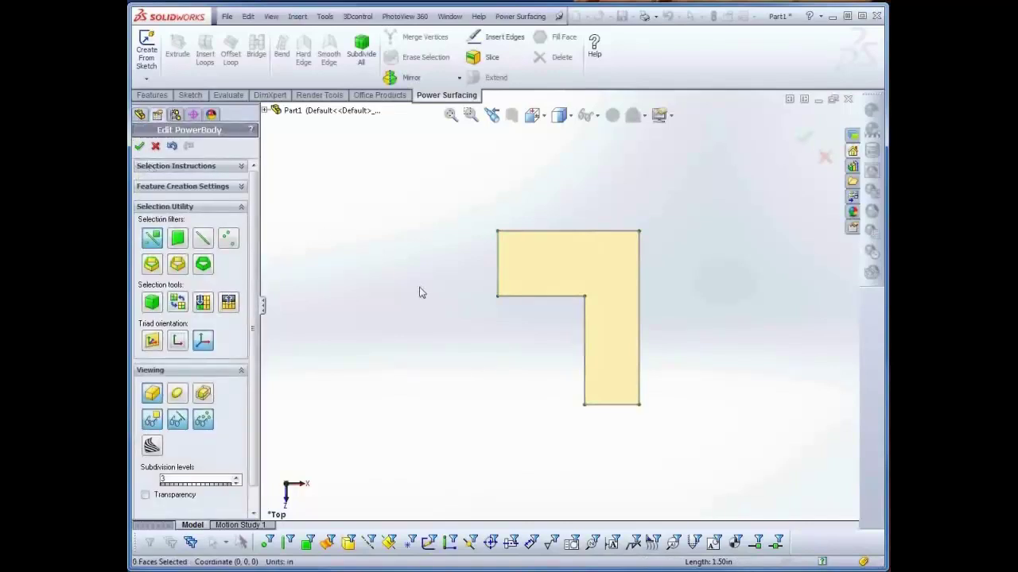
Insert an edge across the L-shaped face, from its upper edge straight down to the inner corner.
key(s)
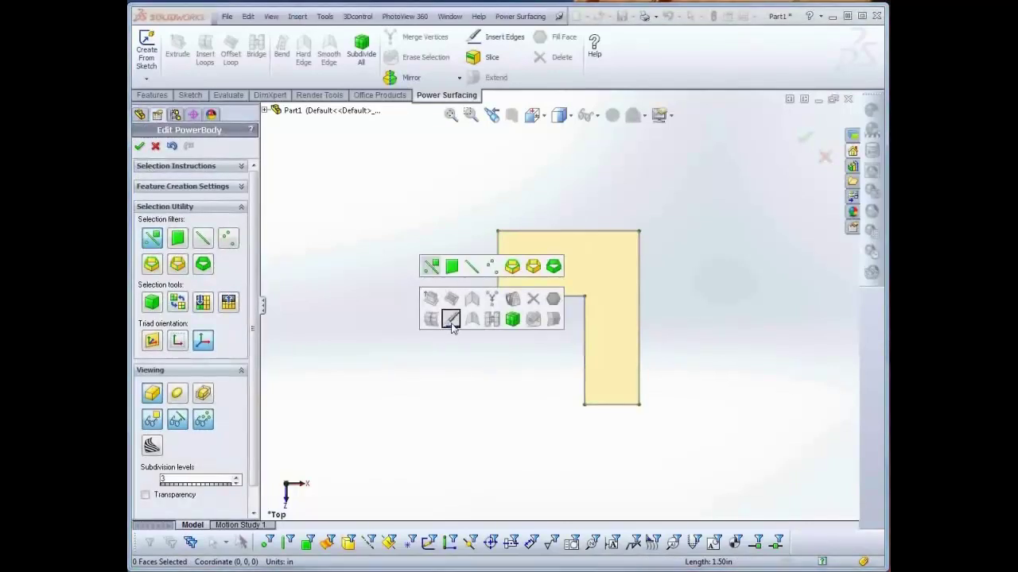
click(451, 318)
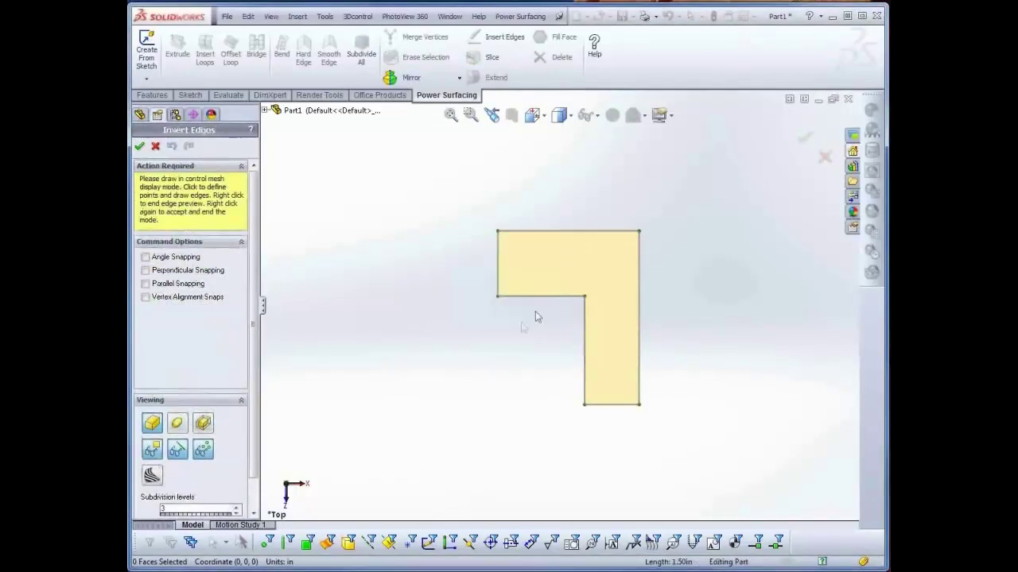
click(586, 231)
click(585, 295)
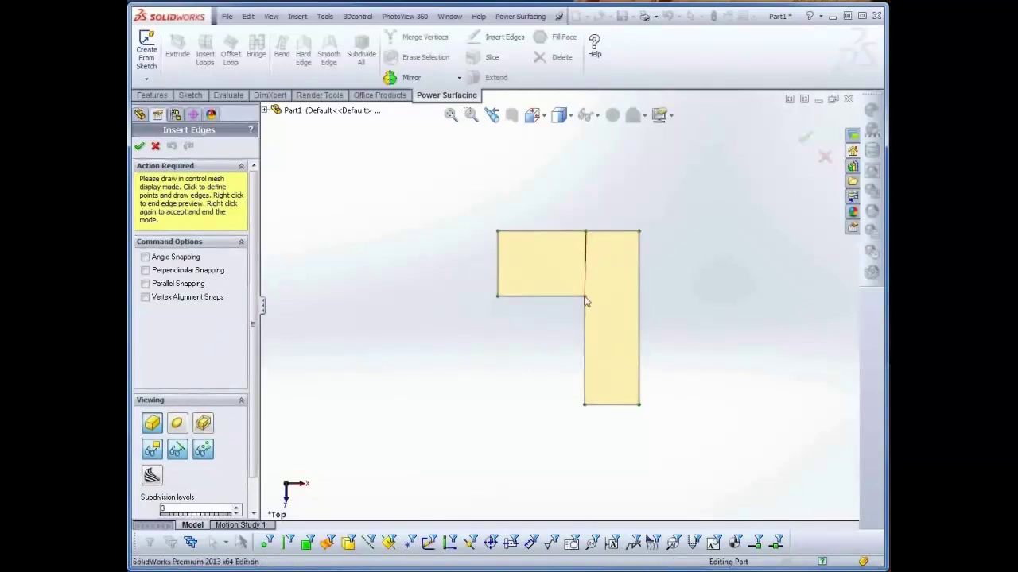
right_click(638, 296)
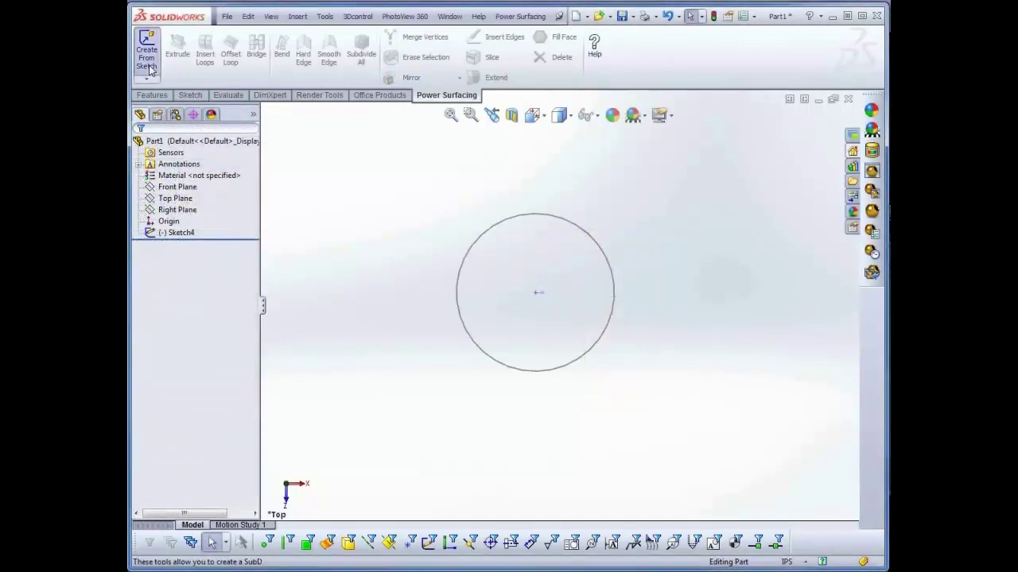
Create a planar SubD from the circle sketch, overriding the sample density to give a seven-sided outline.
click(146, 52)
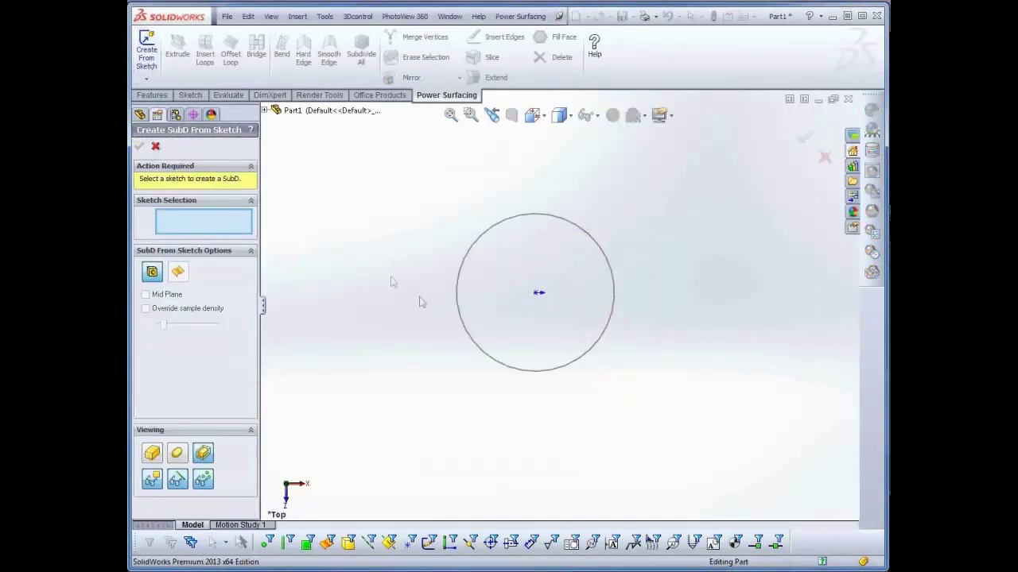
click(459, 316)
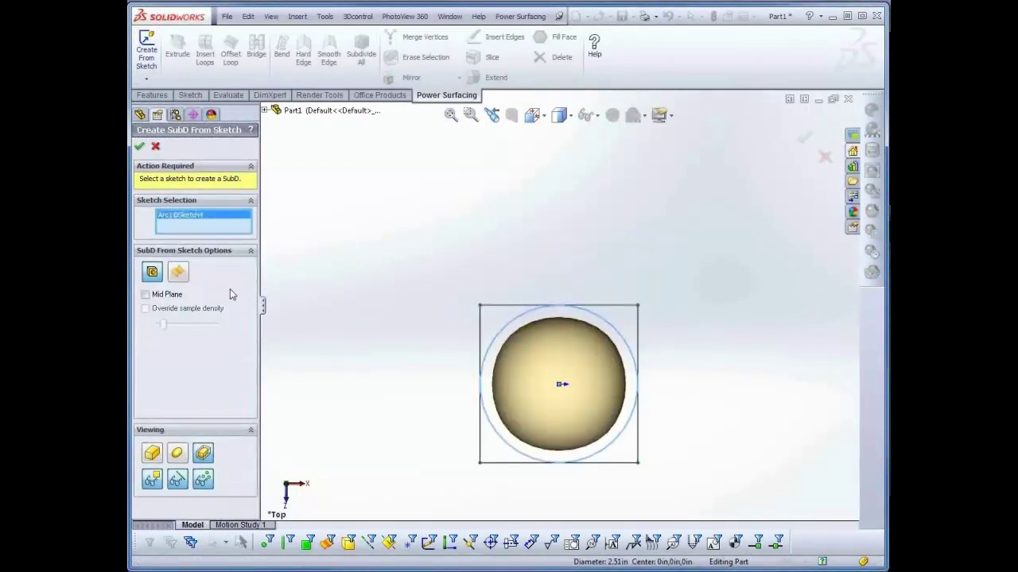
click(179, 274)
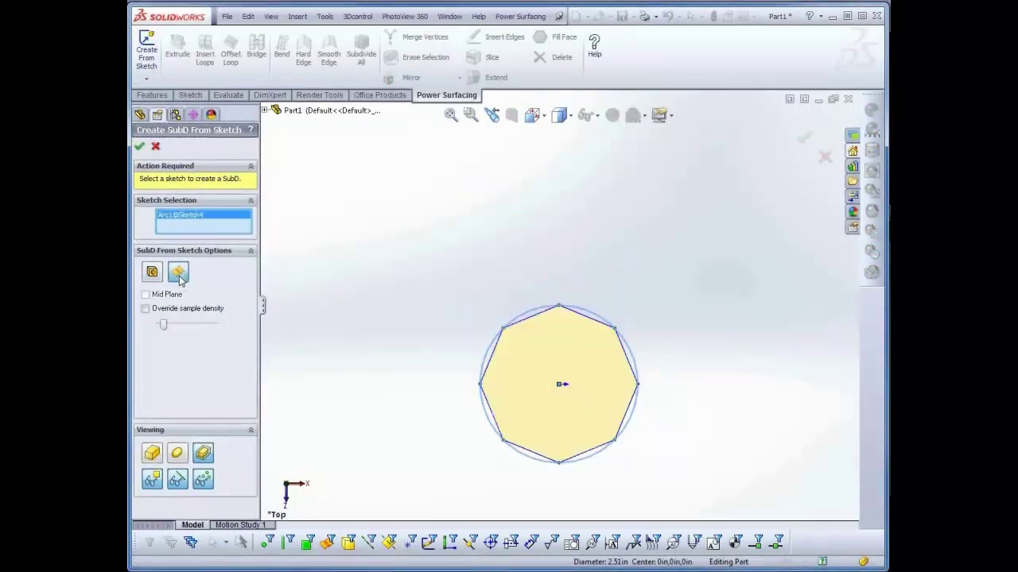
click(146, 309)
drag(167, 334, 166, 327)
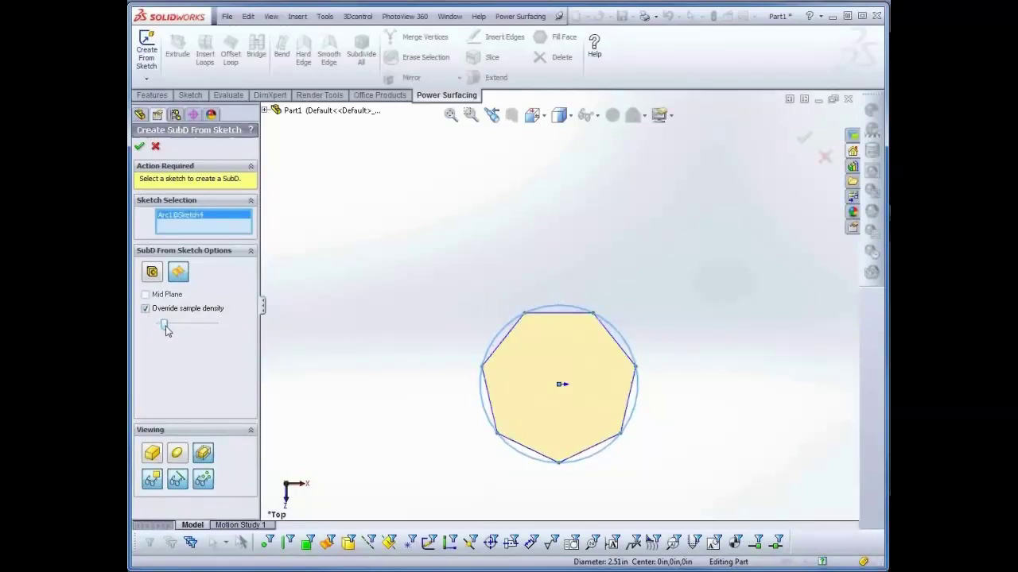
click(139, 146)
click(179, 398)
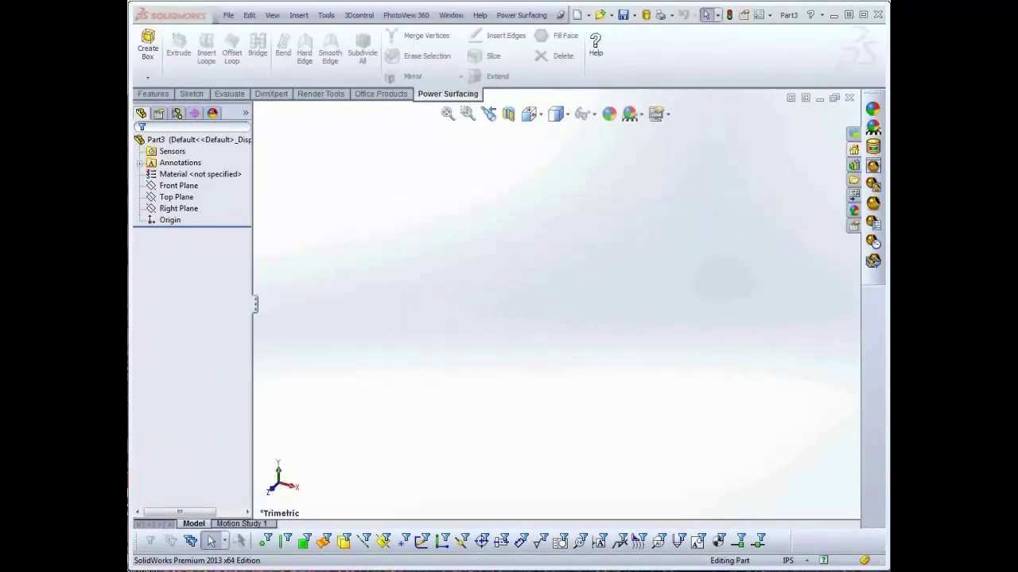
Create a Power Surfacing box on the Top Plane with length, width and height of 3 in.
click(147, 77)
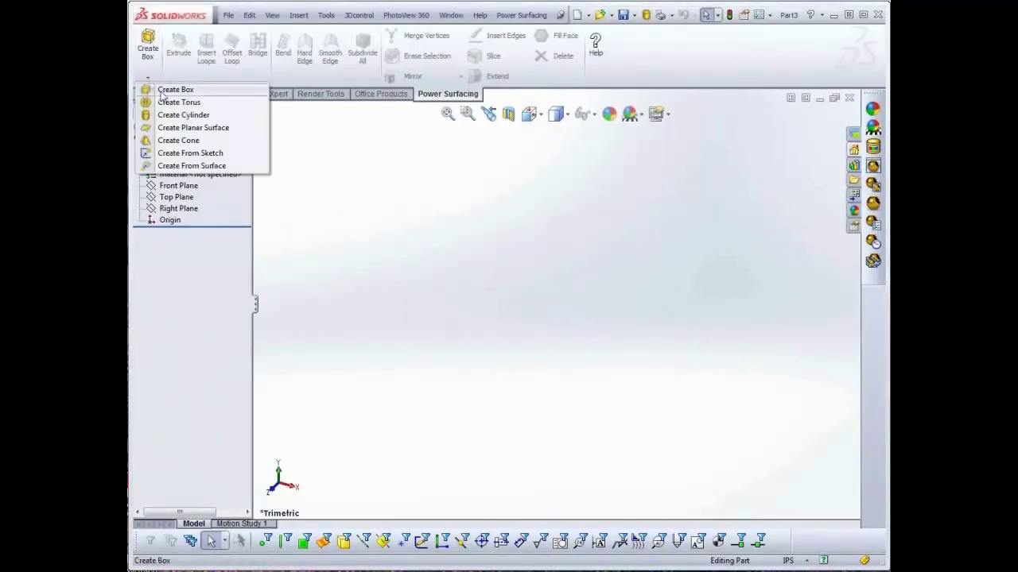
click(167, 90)
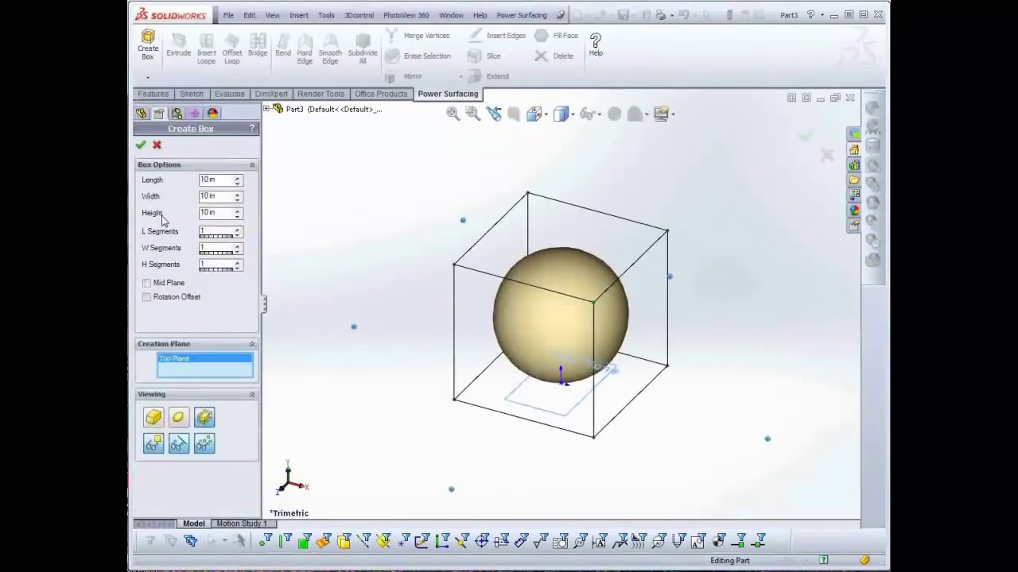
double_click(217, 179)
text(3)
key(Tab)
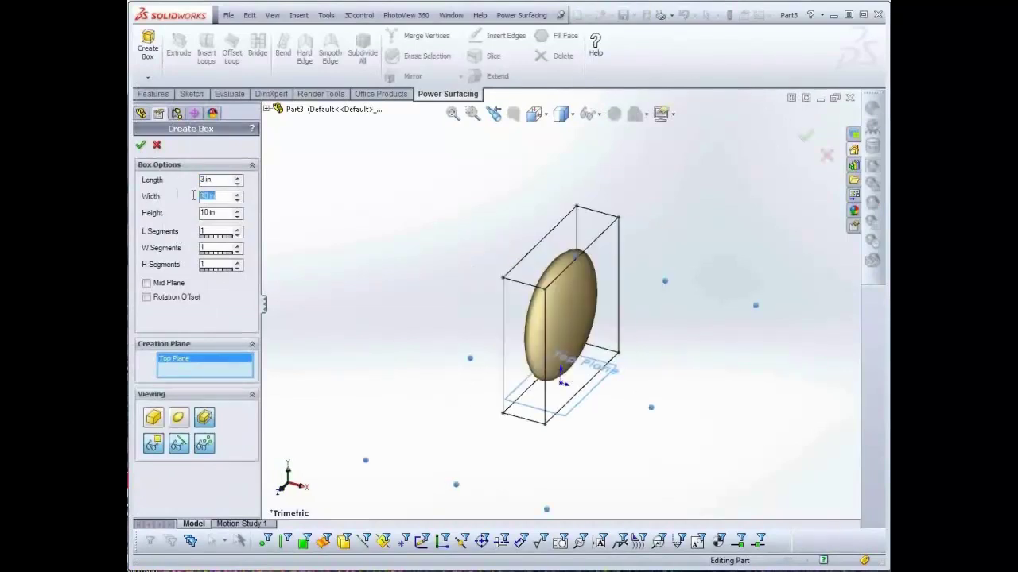
text(3)
key(Tab)
text(3)
click(141, 145)
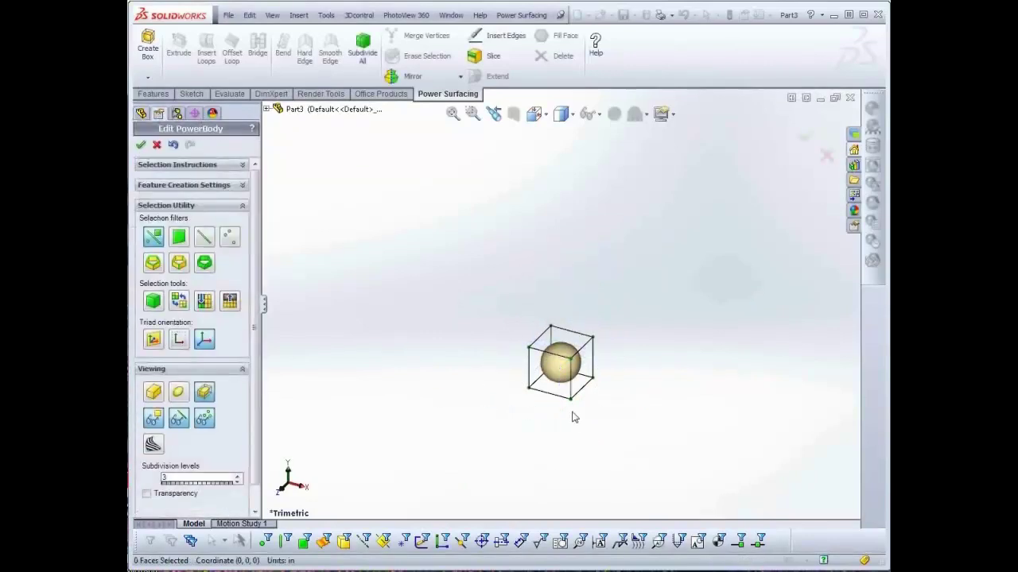
Examine the box from several angles, first as a solid control mesh and then as a smooth subdivision surface.
scroll(574, 418, down, 5)
middle_drag(538, 368, 565, 436)
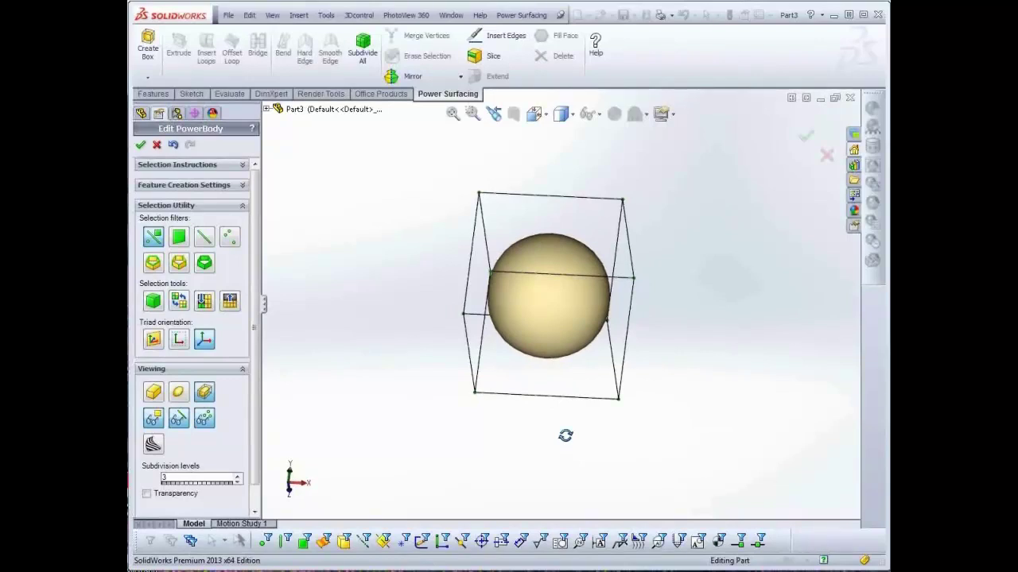
middle_drag(565, 435, 568, 421)
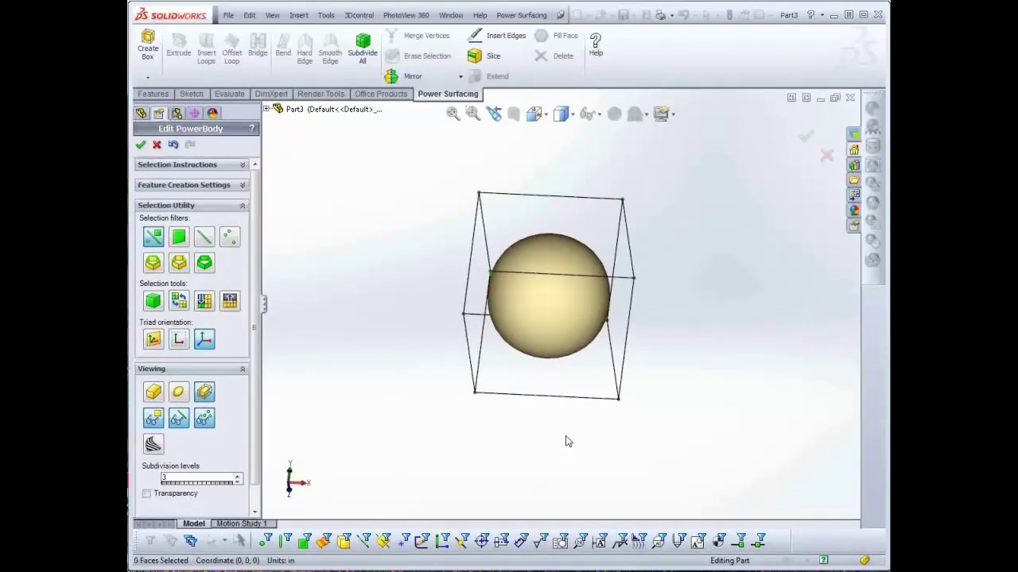
click(154, 395)
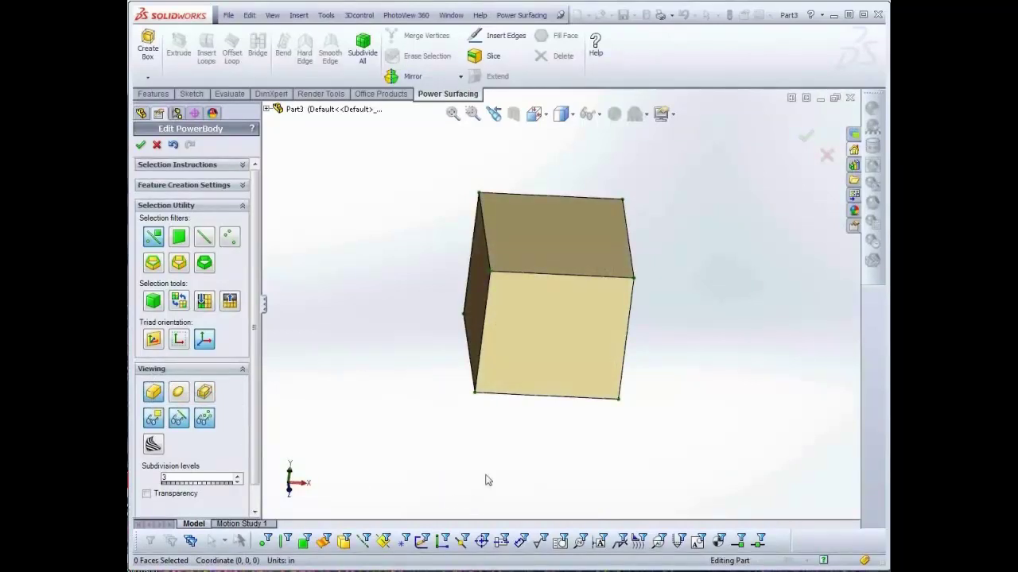
middle_drag(487, 480, 572, 482)
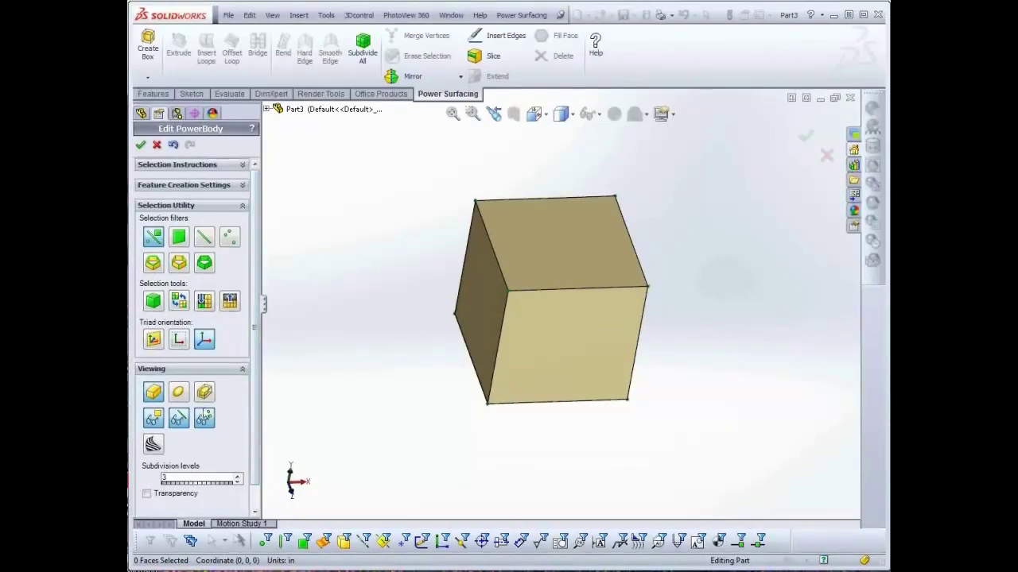
click(179, 394)
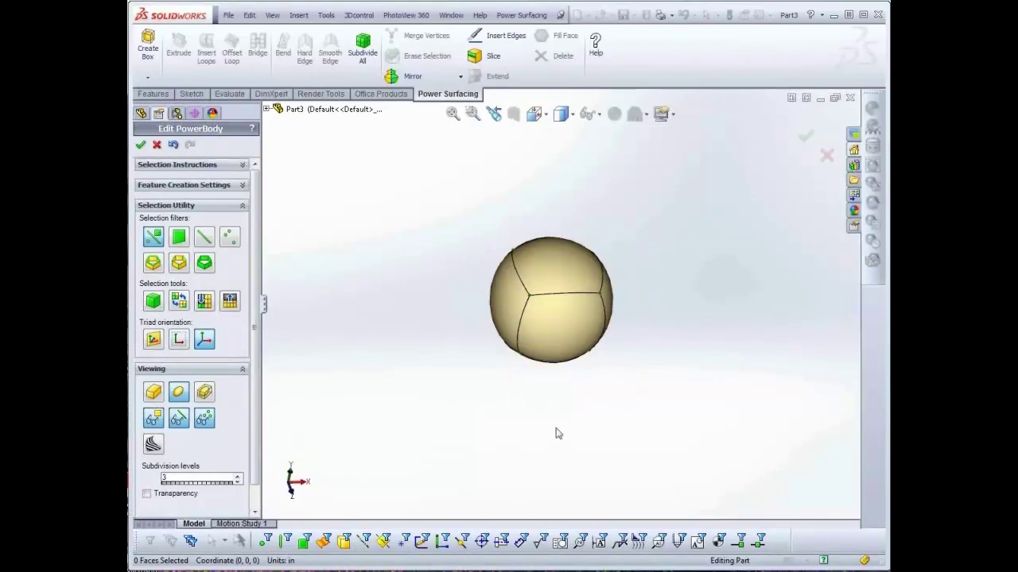
mouse_move(557, 431)
middle_down()
mouse_move(557, 337)
mouse_move(549, 453)
mouse_move(550, 431)
middle_up()
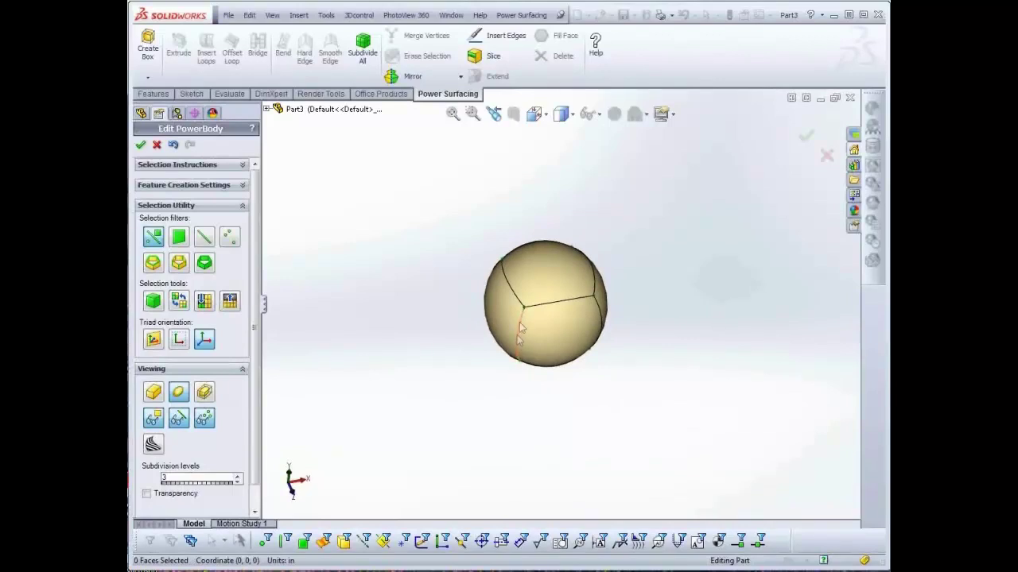
Display the box as a smooth subdivision surface together with its wireframe control cage.
click(590, 300)
click(206, 395)
middle_drag(433, 414, 451, 445)
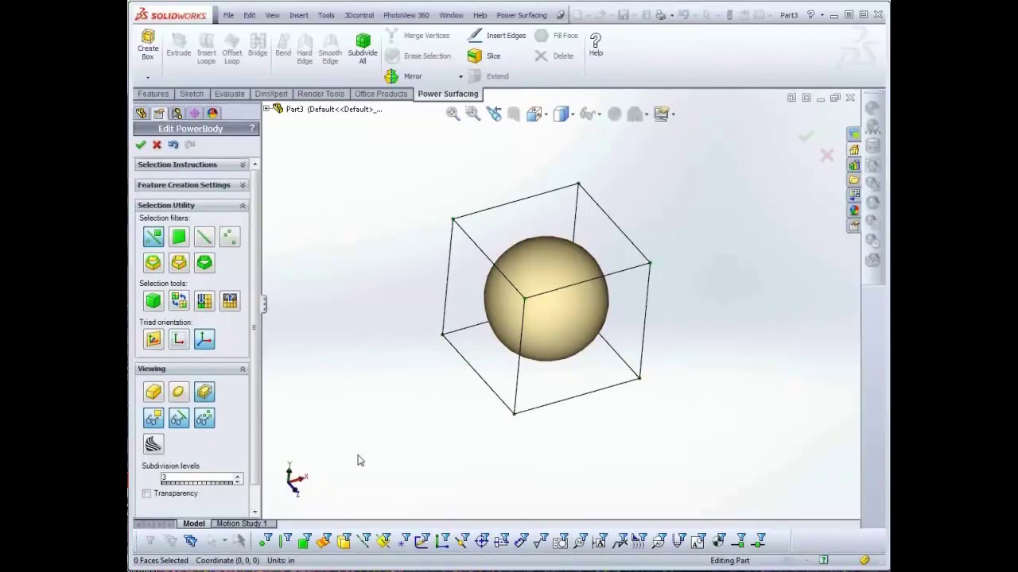
Try lower subdivision levels on the smooth body and return to level 3.
click(237, 482)
click(237, 482)
click(237, 481)
click(238, 482)
click(238, 480)
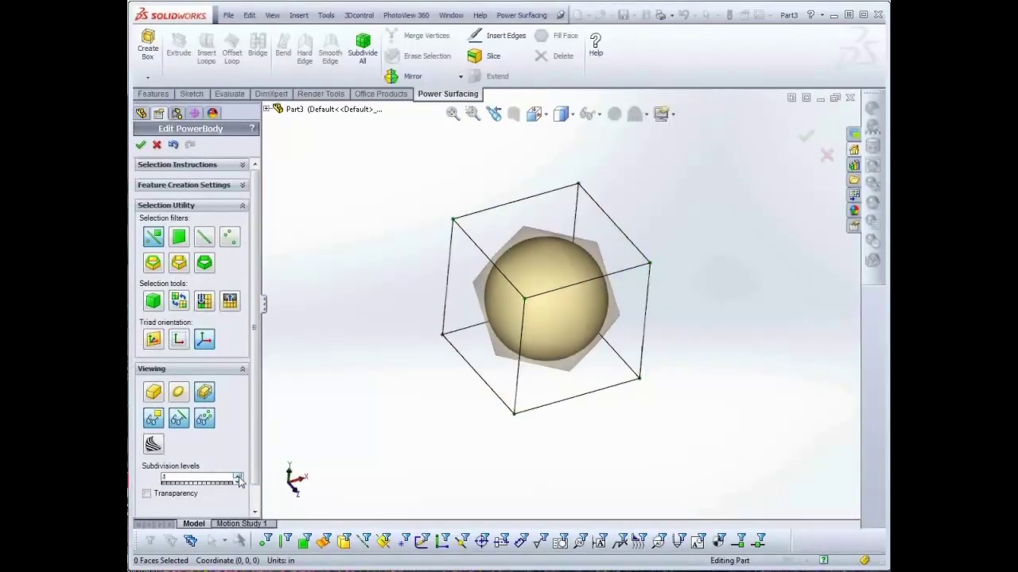
click(238, 483)
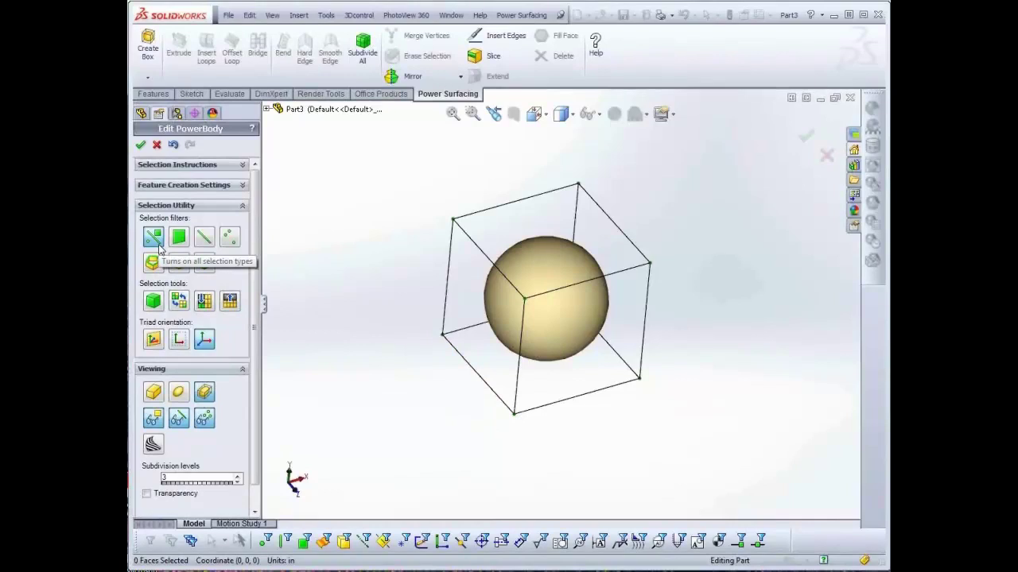
Try selecting a corner vertex, a vertical edge and a side face of the cage, one at a time.
click(443, 334)
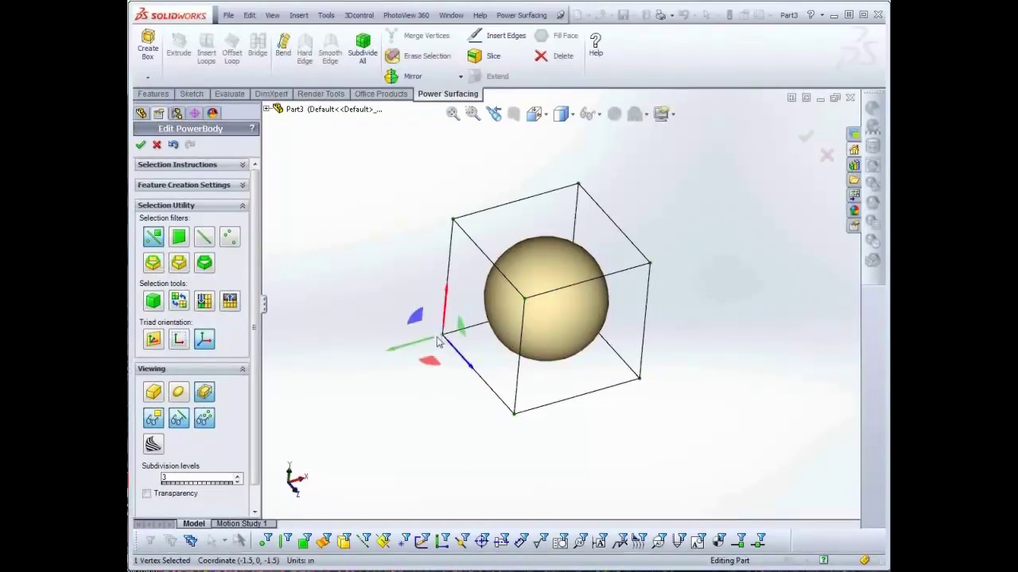
click(450, 270)
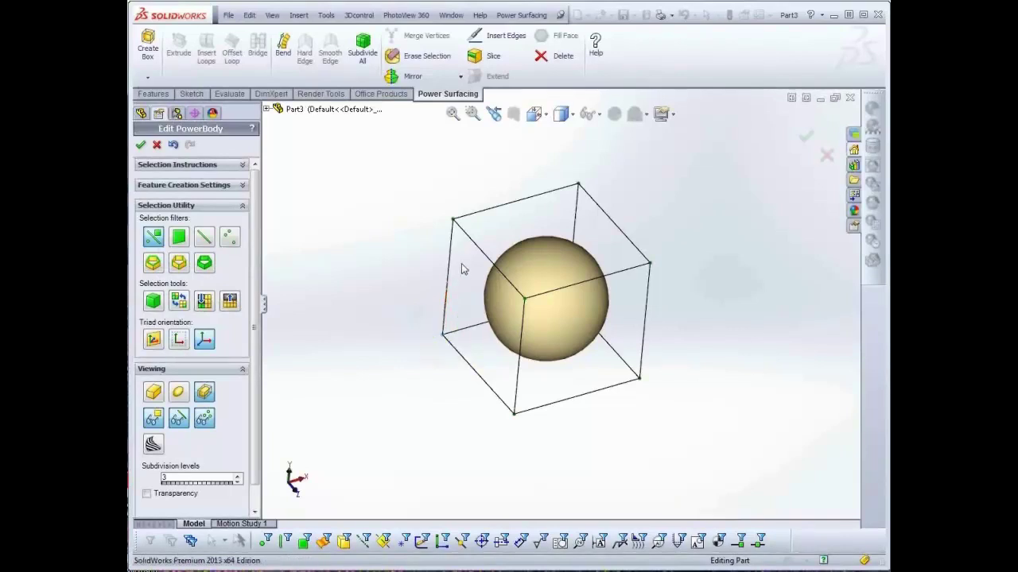
click(450, 270)
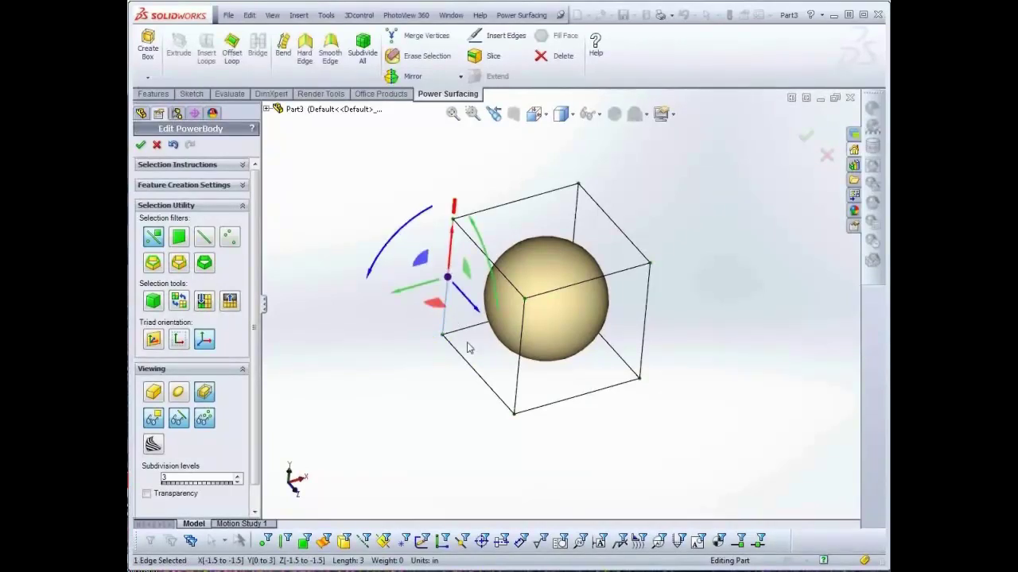
click(499, 334)
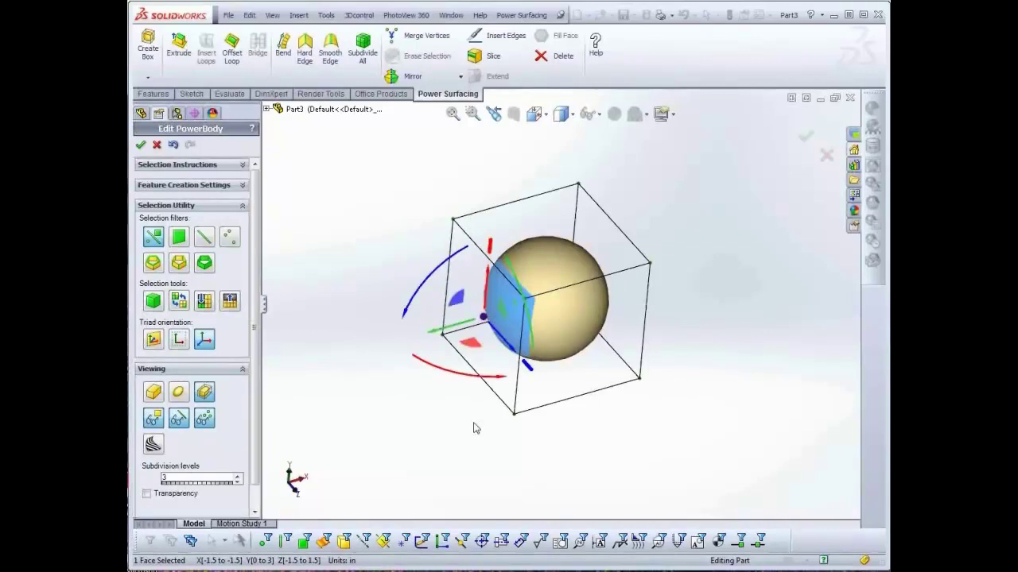
Select the front and side faces together, remove the side face from the selection, and add it again.
click(550, 354)
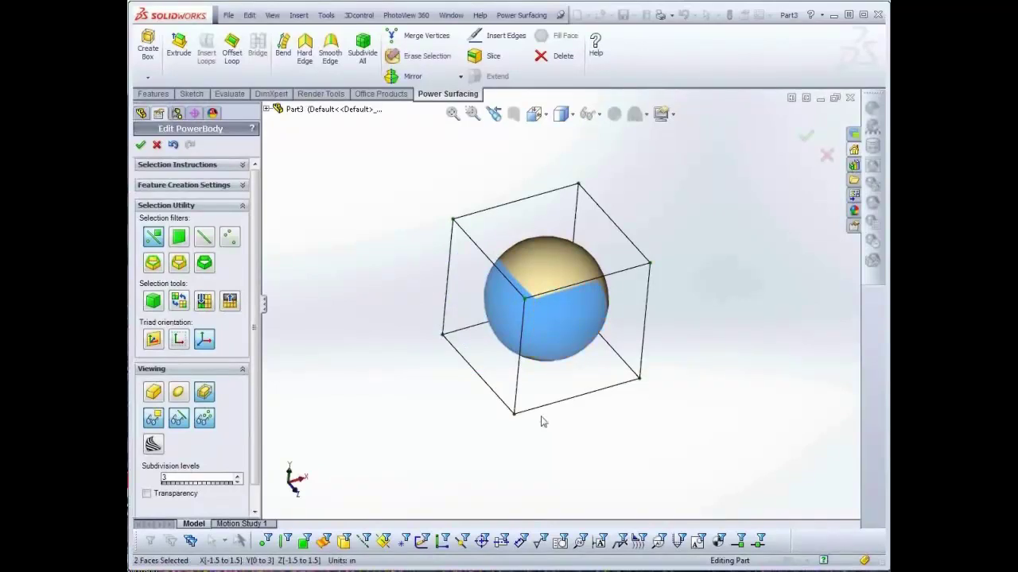
middle_drag(541, 421, 513, 391)
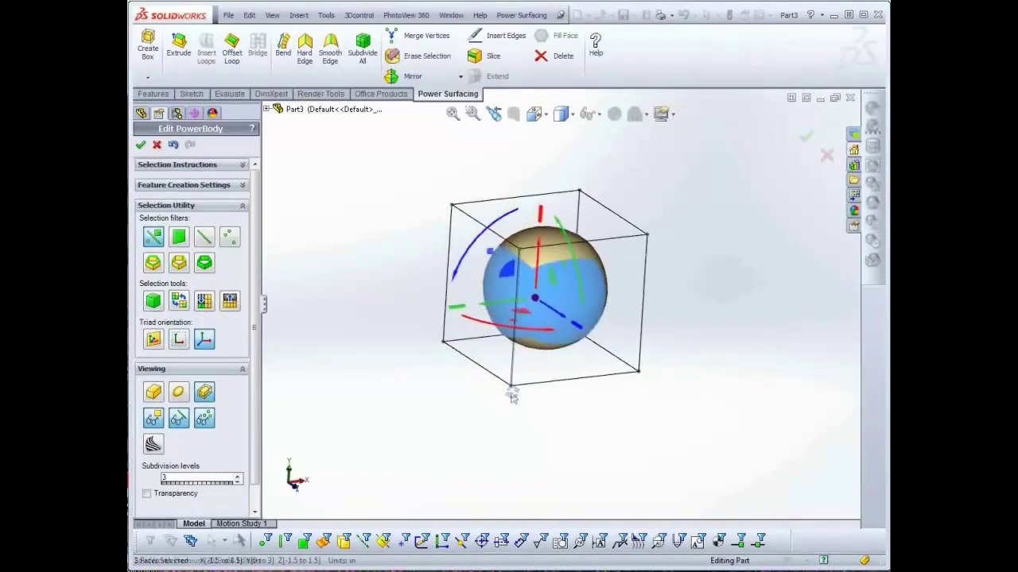
click(549, 320)
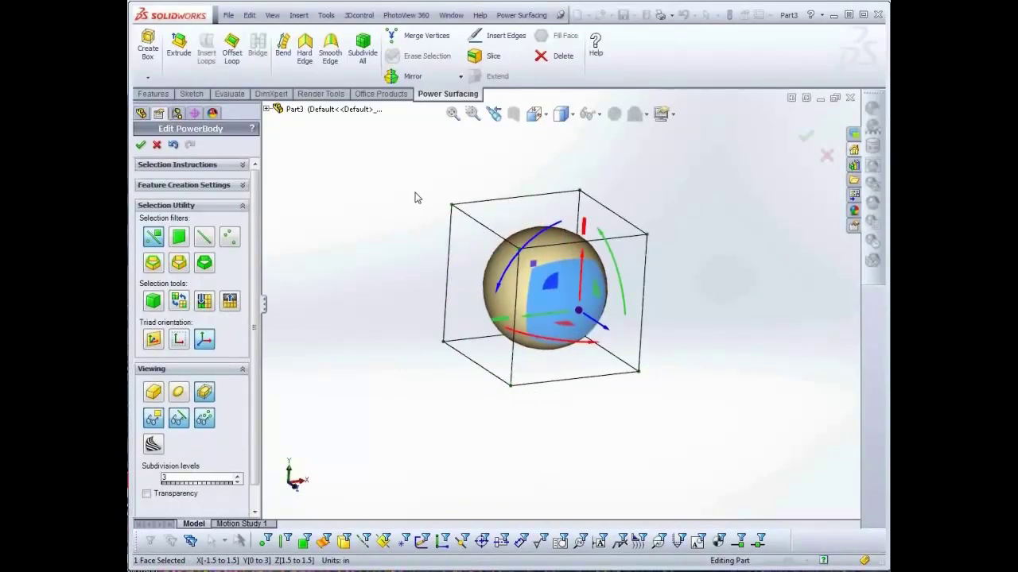
ctrl+click(509, 310)
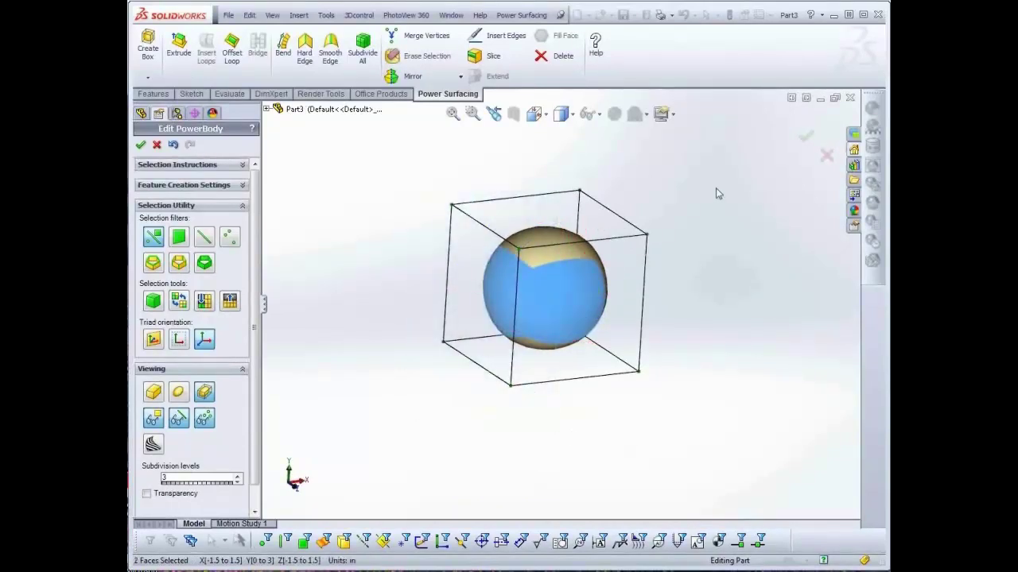
Try selecting front edges of the cage singly and together, removing the vertical one from the pair and clearing the selection.
drag(705, 170, 561, 442)
middle_drag(552, 413, 543, 445)
click(541, 413)
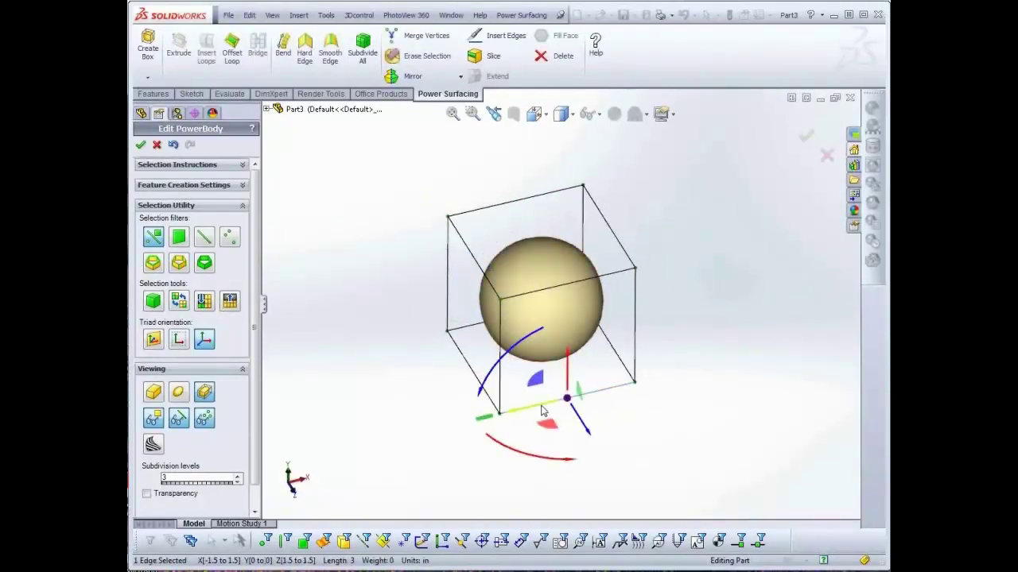
click(556, 326)
click(498, 342)
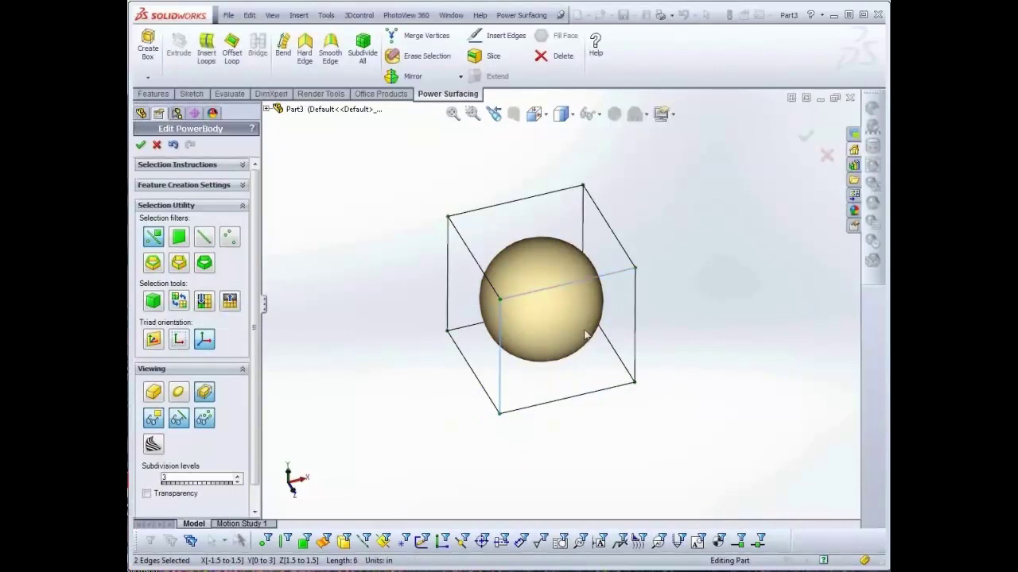
click(504, 390)
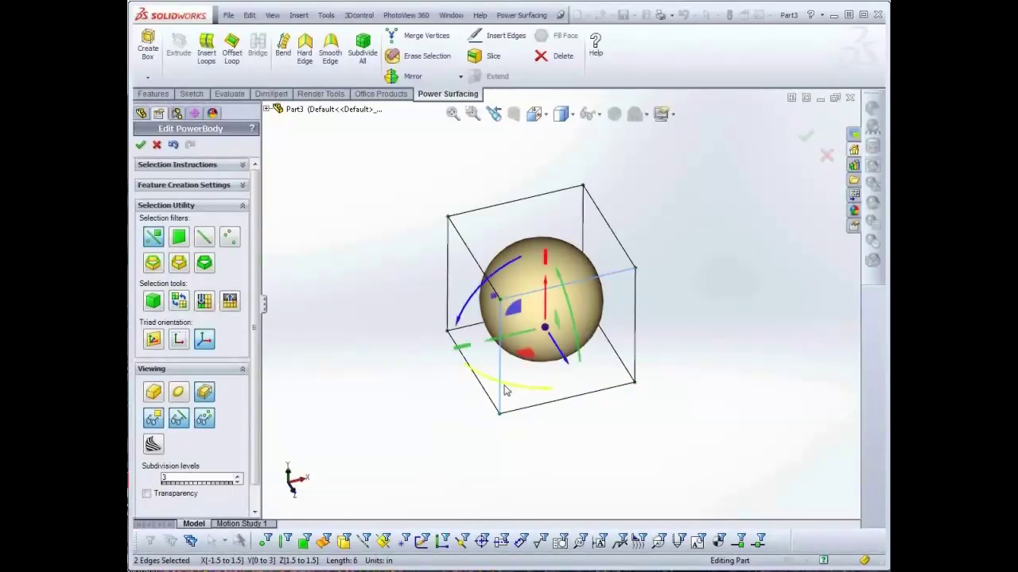
ctrl+click(503, 390)
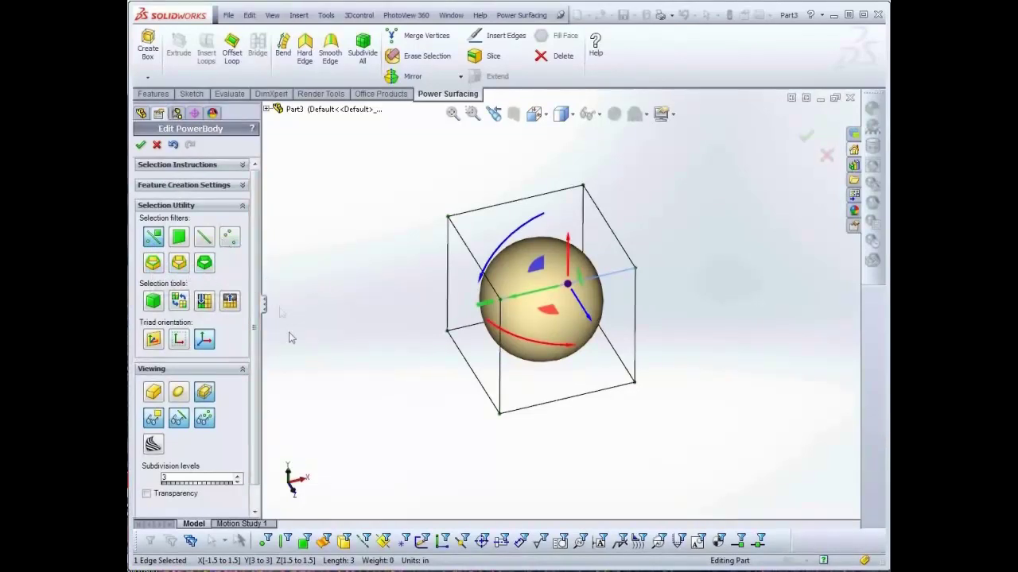
right_click(335, 389)
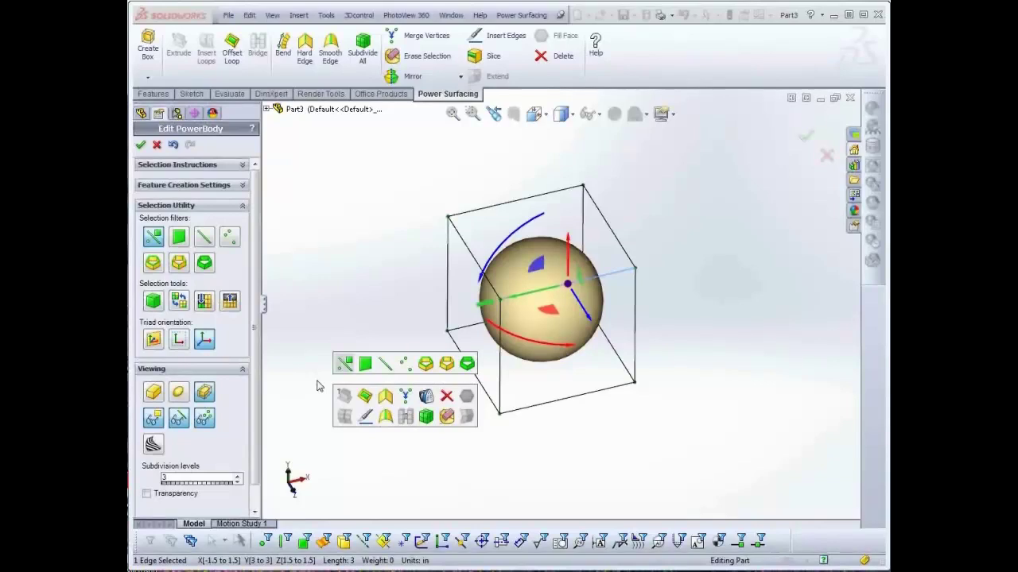
click(390, 434)
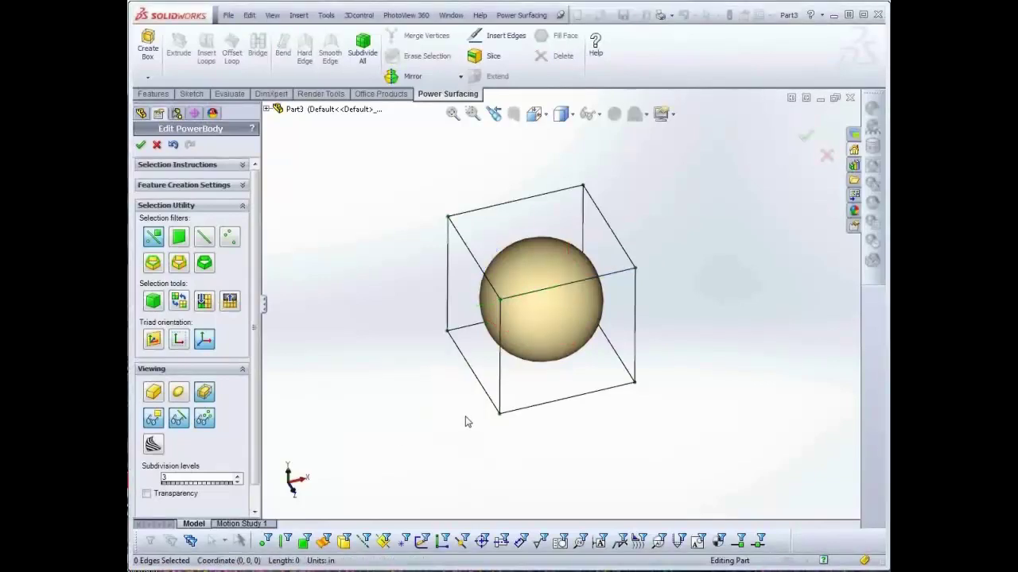
Start an Extrude on the box's top face and pull the distance to about 2.84 in.
ctrl+middle_drag(466, 420, 457, 480)
click(453, 492)
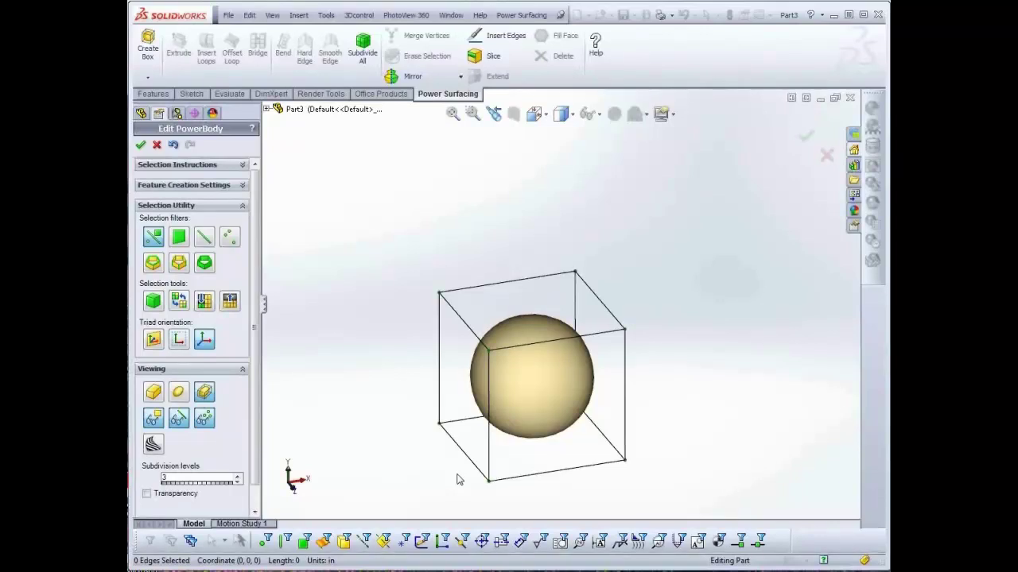
click(540, 358)
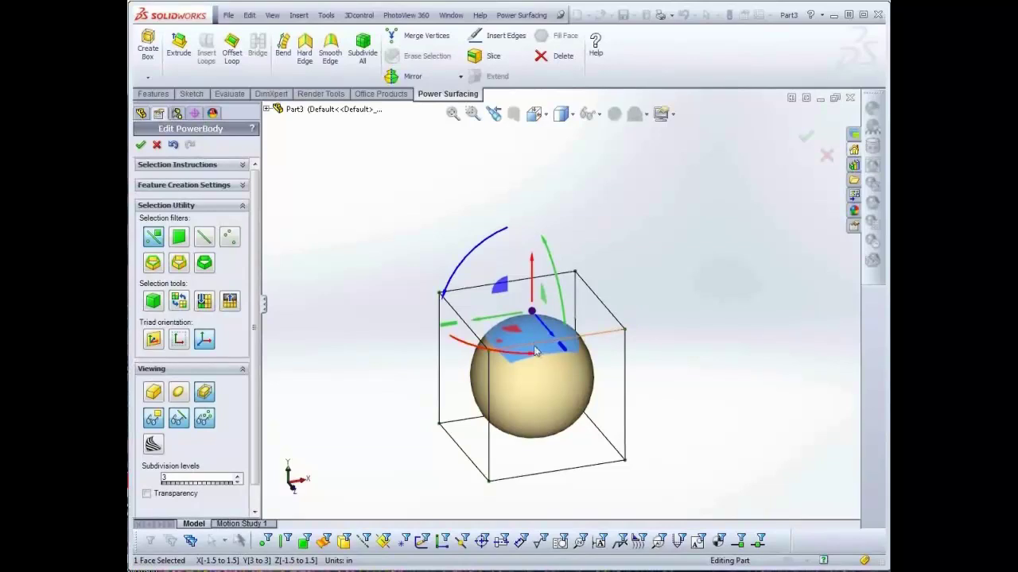
right_click(672, 365)
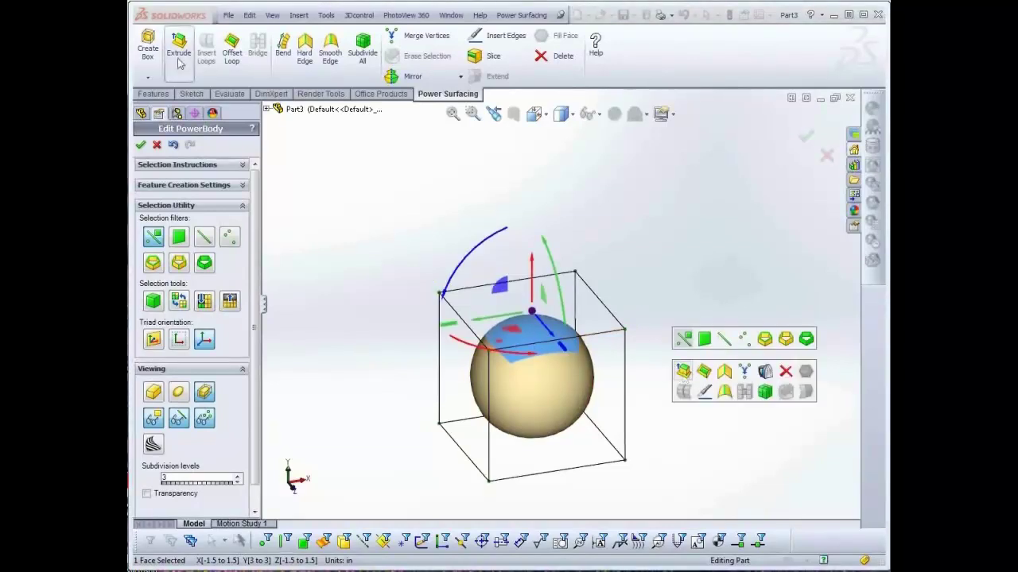
click(682, 371)
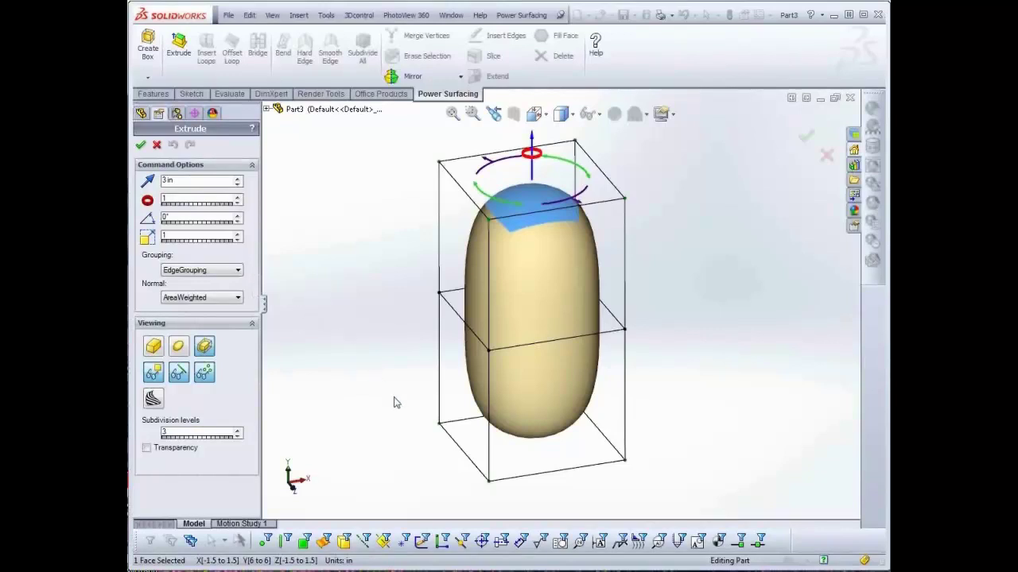
middle_drag(393, 403, 409, 413)
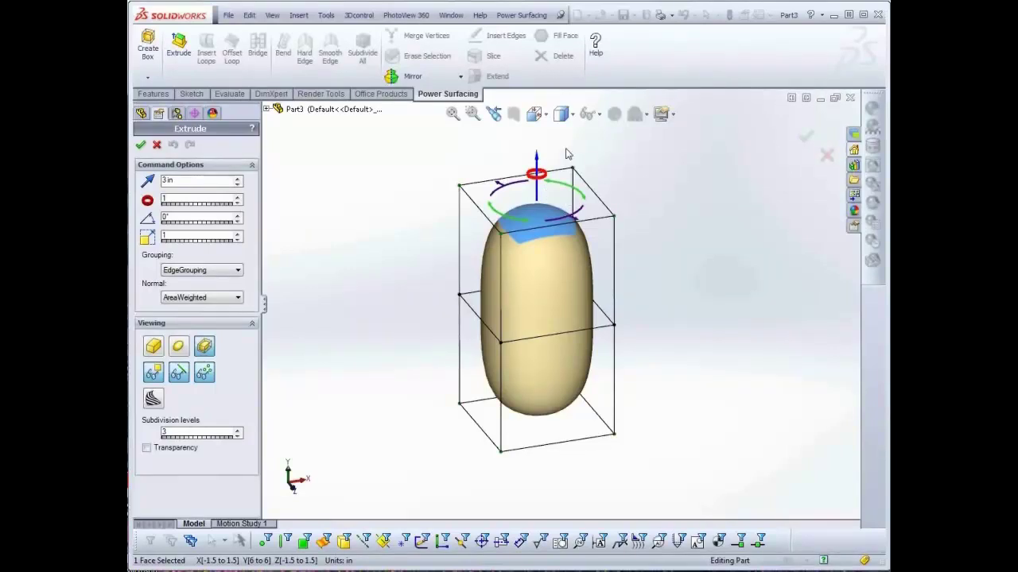
mouse_move(537, 167)
mouse_down()
mouse_move(541, 116)
mouse_move(534, 228)
mouse_move(536, 176)
mouse_up()
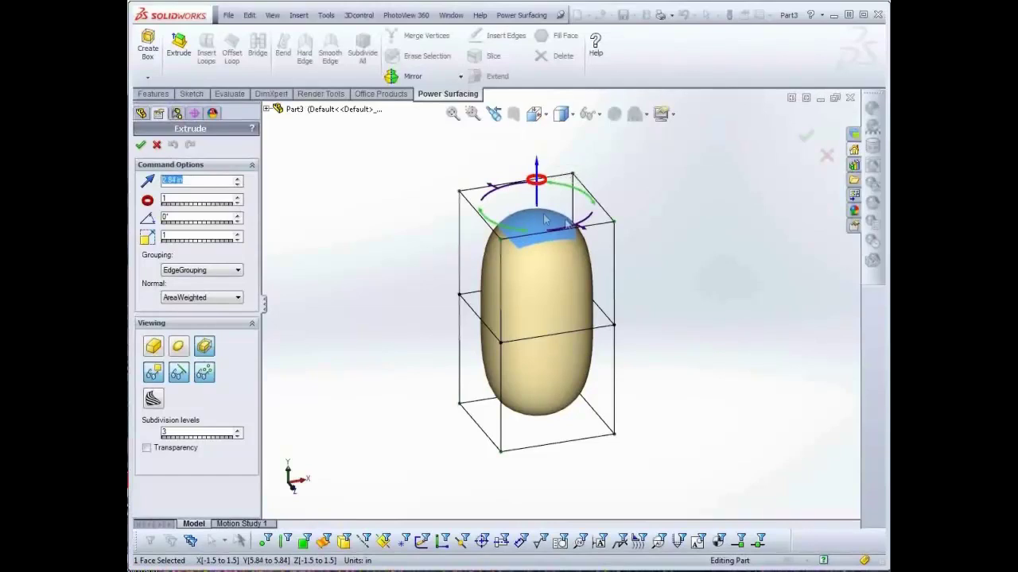
Taper the extrusion by scaling its end face to about 0.47, rotate that face slightly, and accept the extrusion.
drag(578, 225, 538, 228)
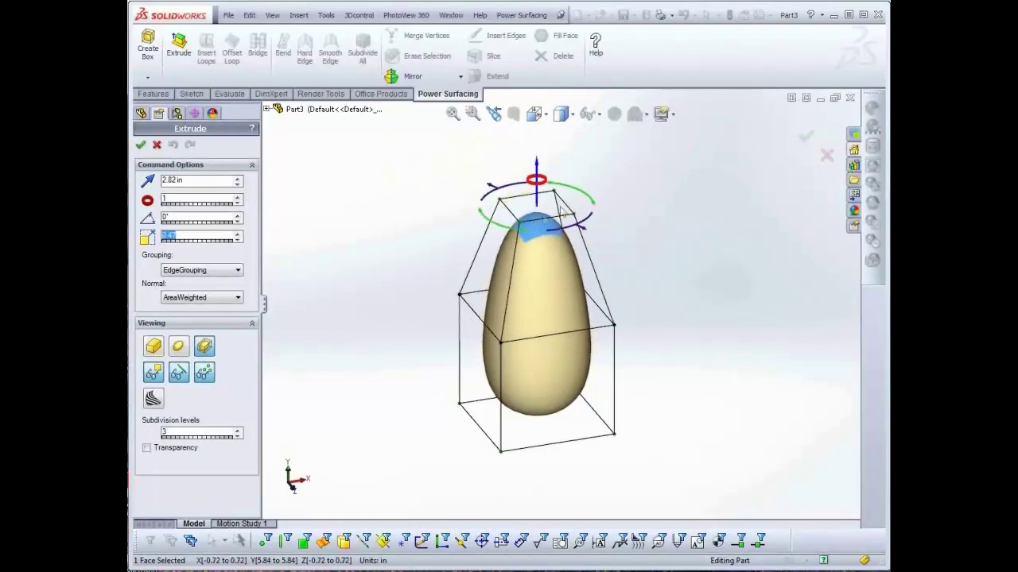
drag(561, 211, 596, 200)
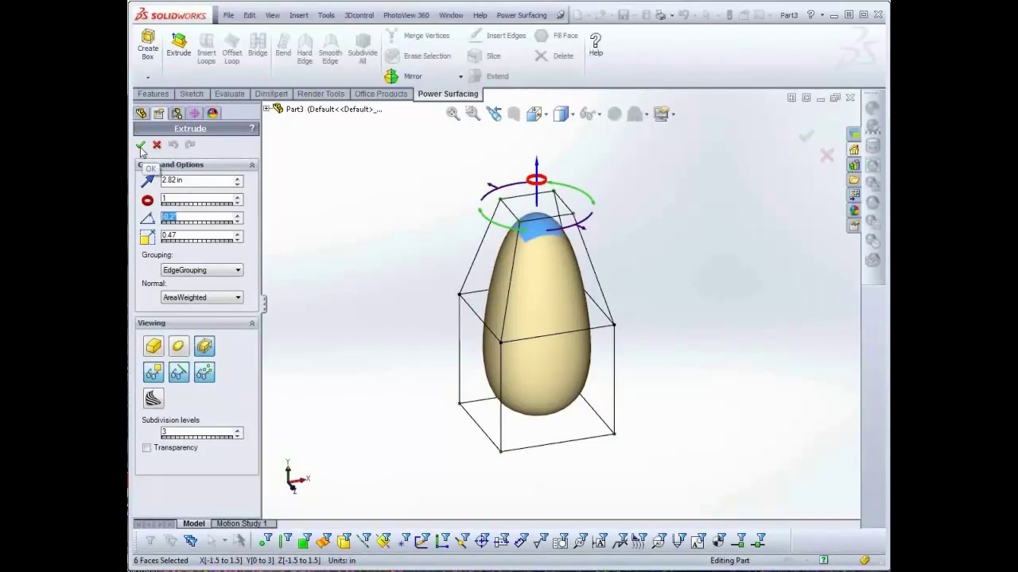
click(141, 146)
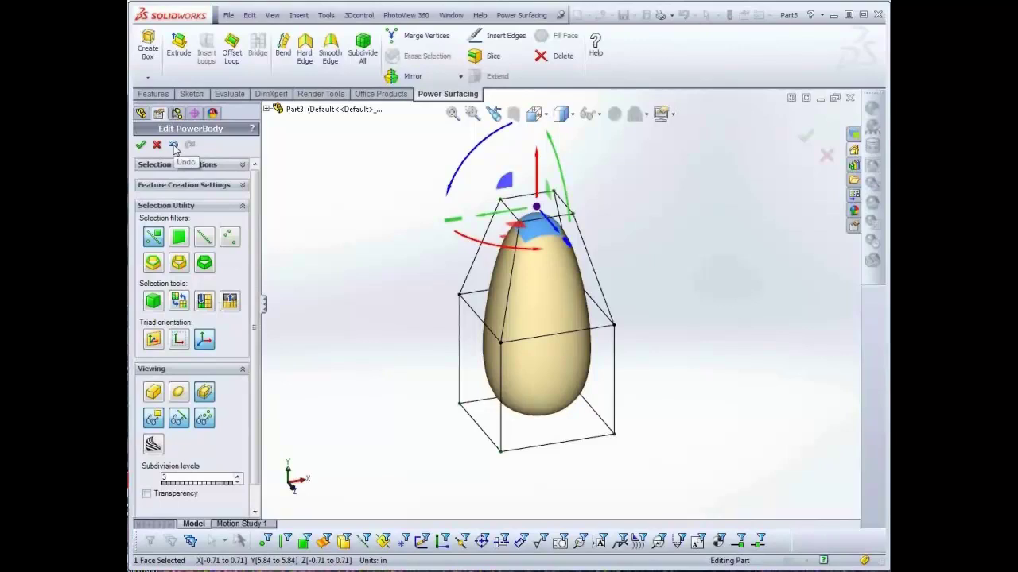
Undo the top face extrusion and redo it.
click(174, 145)
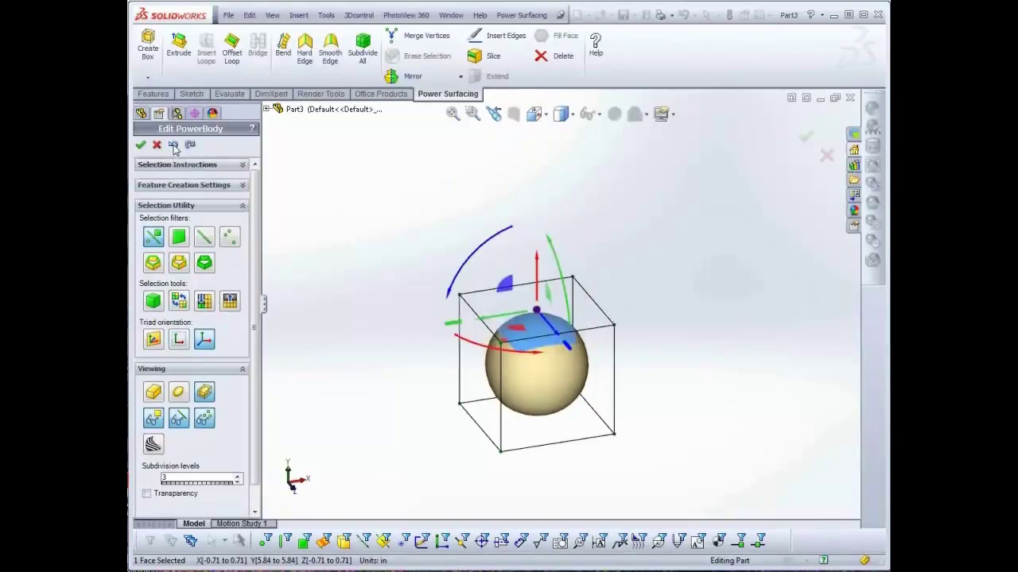
click(191, 145)
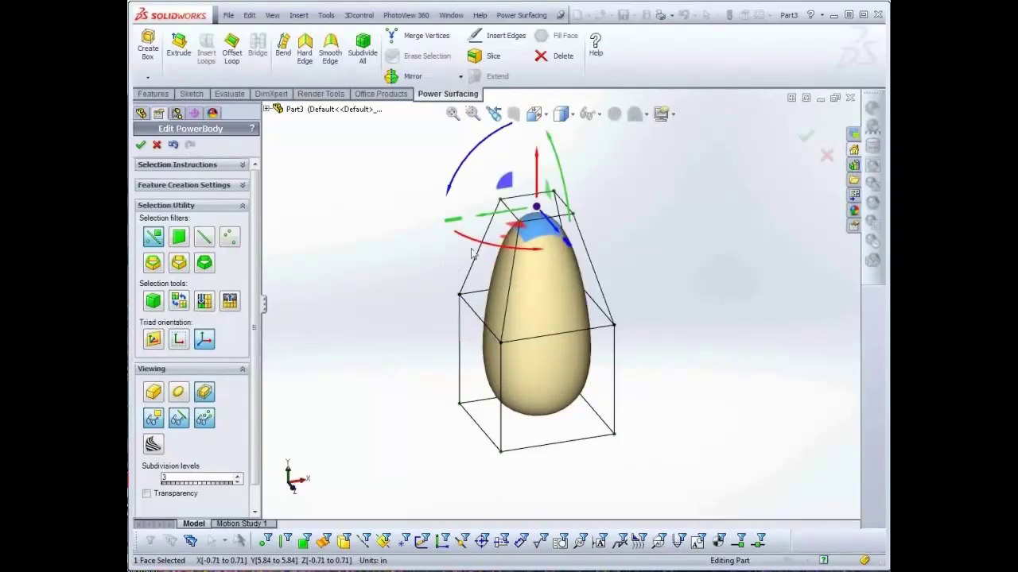
Shift the small top face slightly toward negative X, raise it to a height of about 6.05 in, and rescale it slightly.
drag(495, 223, 549, 232)
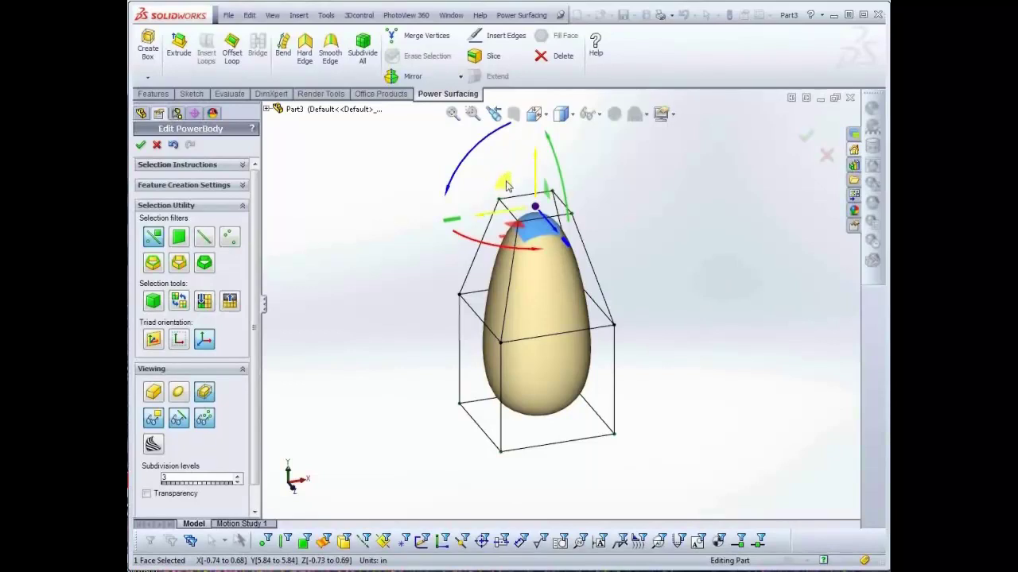
drag(506, 185, 393, 293)
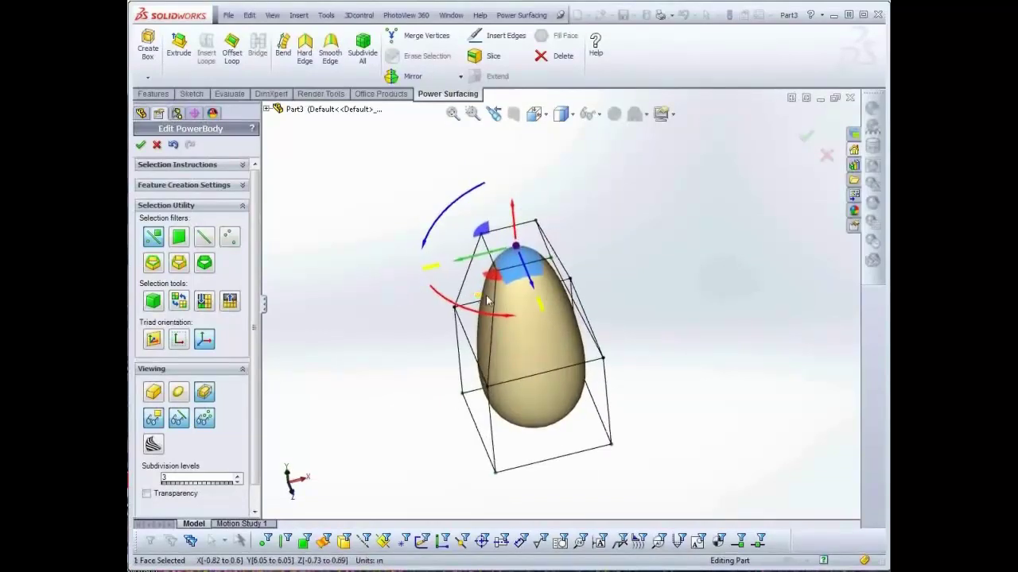
drag(481, 302, 435, 299)
Select the top face with its four surrounding upper faces and scale them down slightly as a group.
middle_drag(390, 361, 402, 295)
click(680, 224)
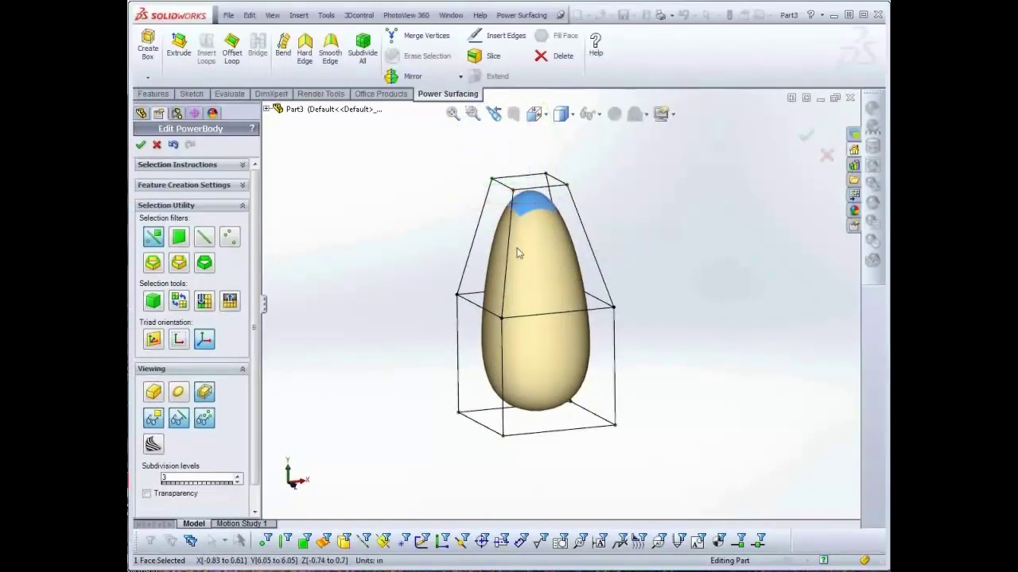
drag(516, 253, 423, 257)
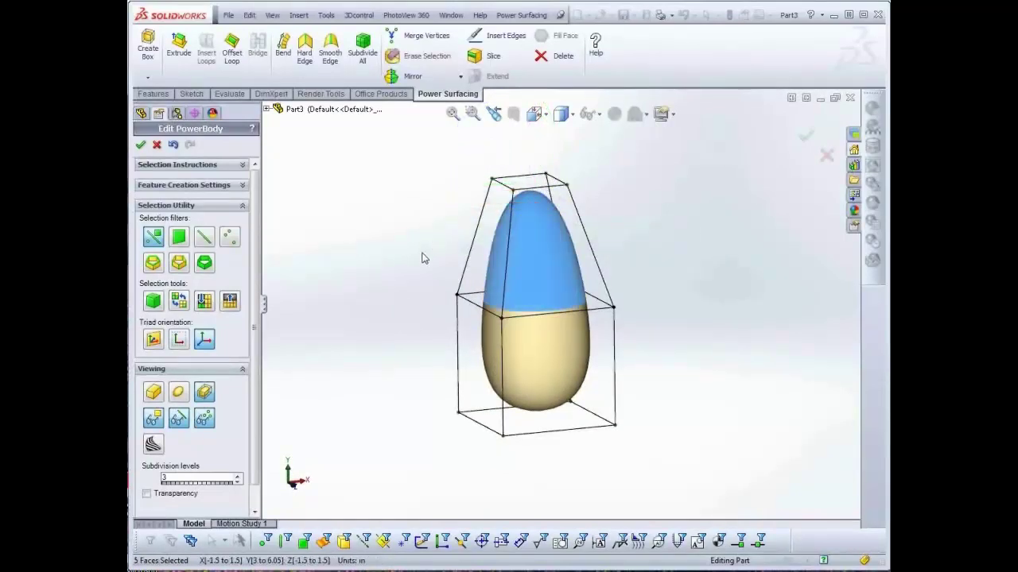
drag(532, 249, 535, 271)
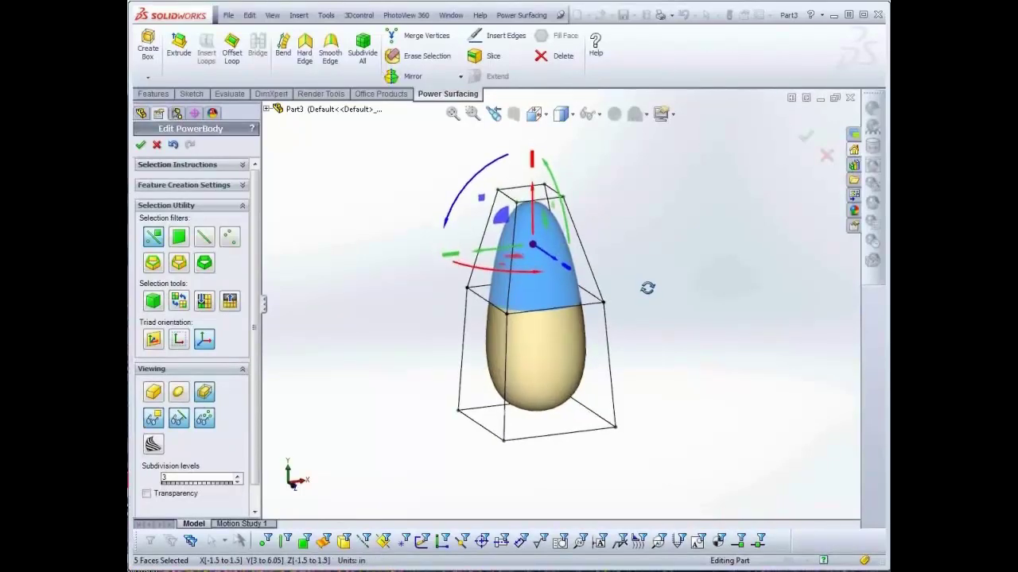
mouse_move(647, 287)
middle_down()
mouse_move(625, 279)
mouse_move(636, 292)
middle_up()
Select an upper corner vertex of the cage, replace it with the top face, and open the quick command palette for that face.
click(562, 207)
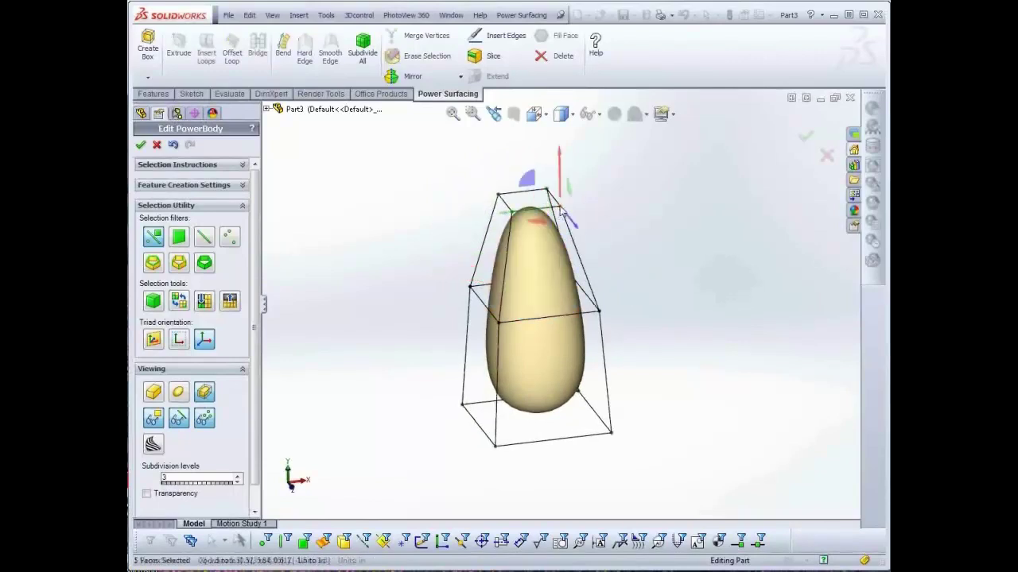
middle_drag(649, 287, 658, 293)
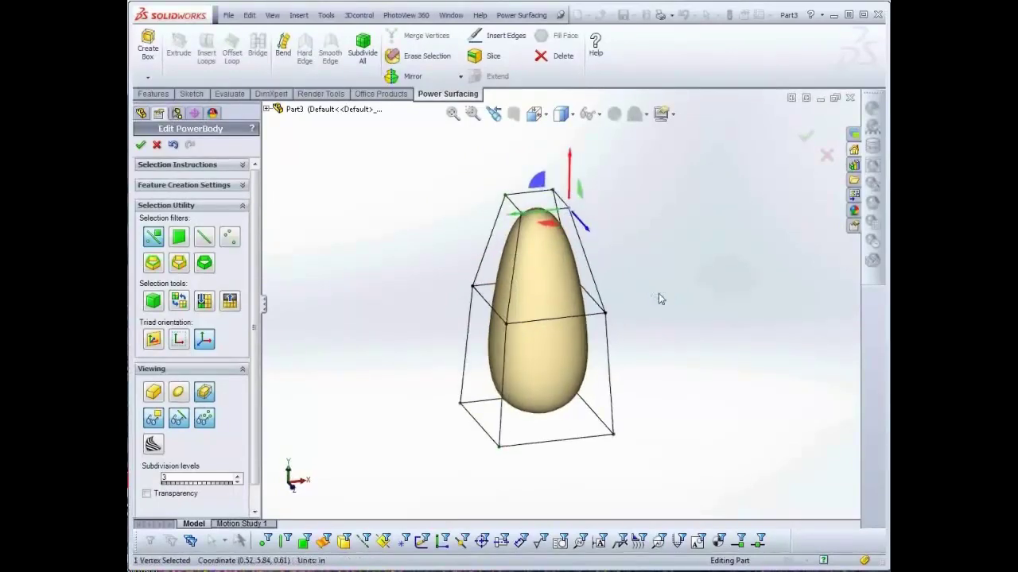
click(627, 264)
click(539, 219)
mouse_move(651, 291)
middle_down()
mouse_move(637, 280)
mouse_move(702, 346)
mouse_move(656, 295)
middle_up()
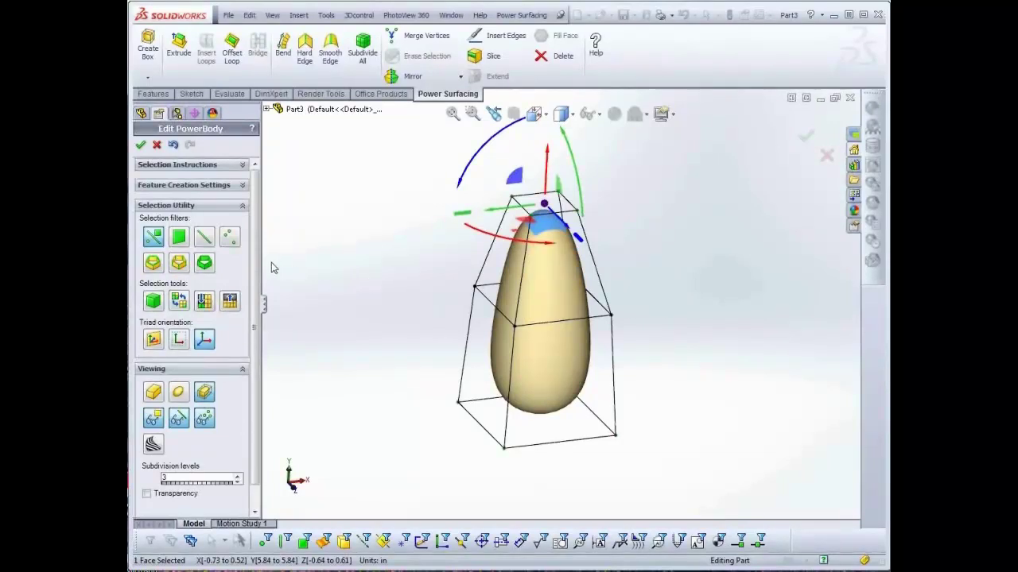
key(s)
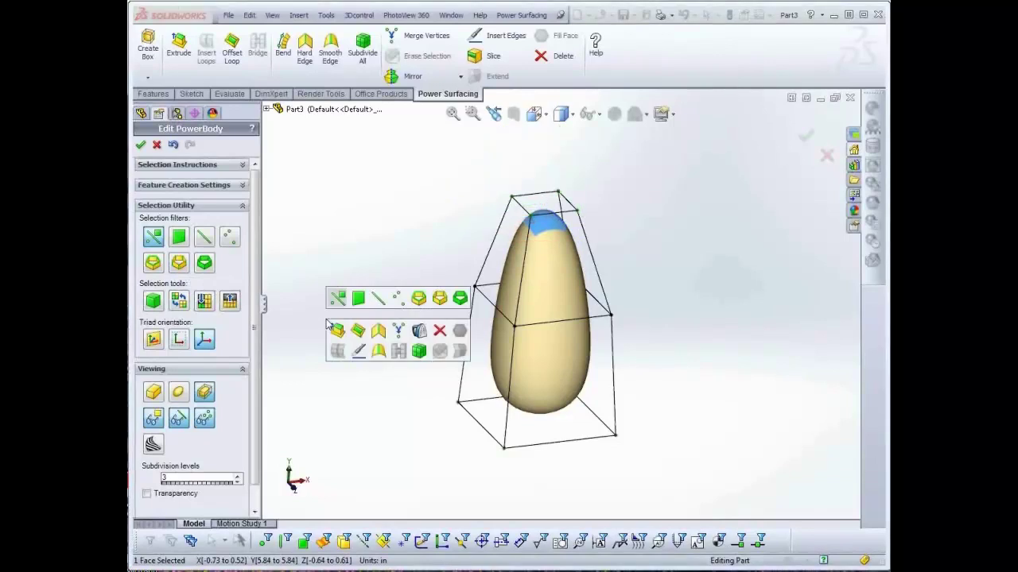
click(422, 301)
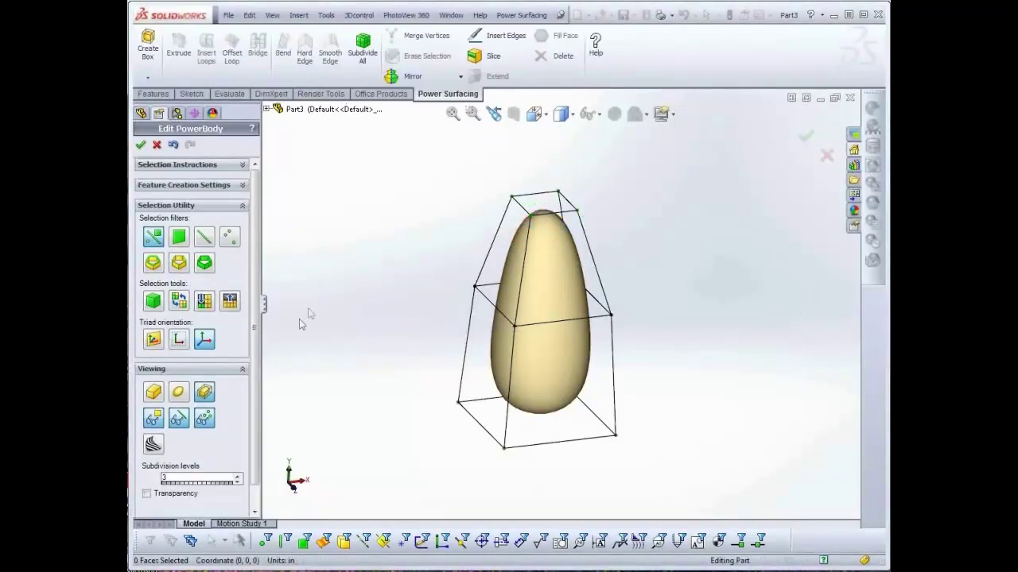
Try selecting the ring of four lower vertical edges, the two-edge run along one corner, and a single lower edge, clearing each selection.
click(616, 379)
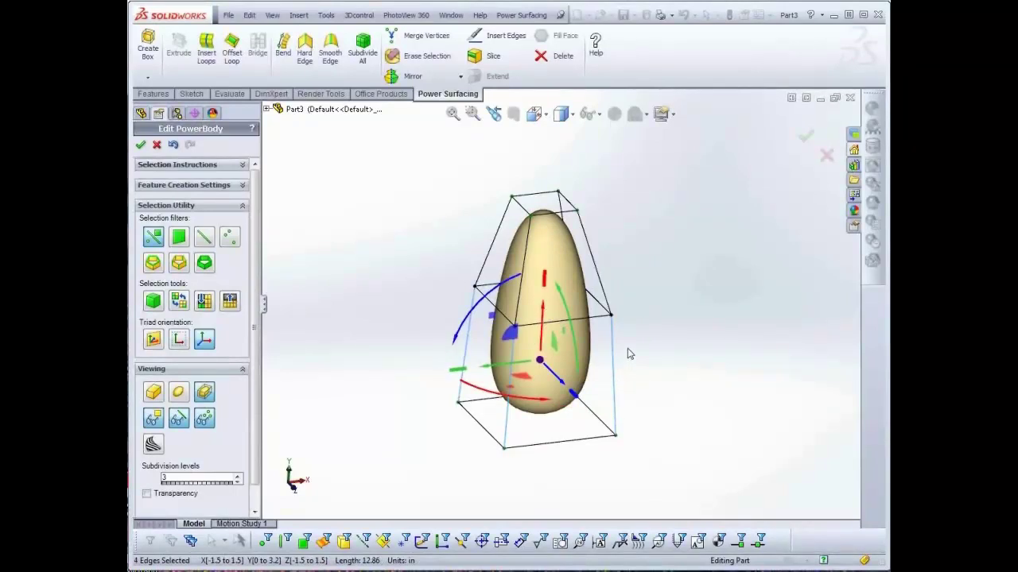
click(627, 348)
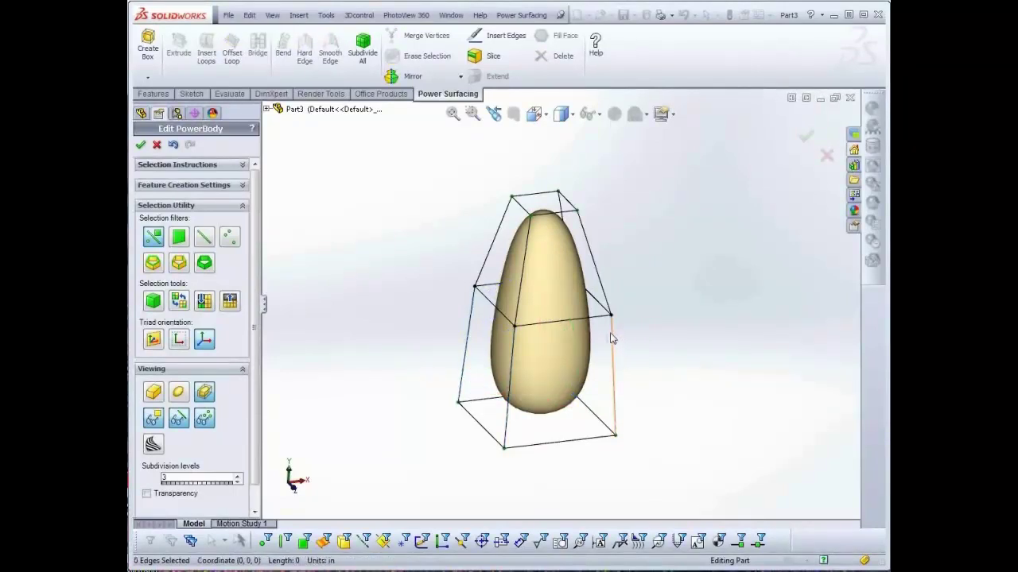
click(601, 287)
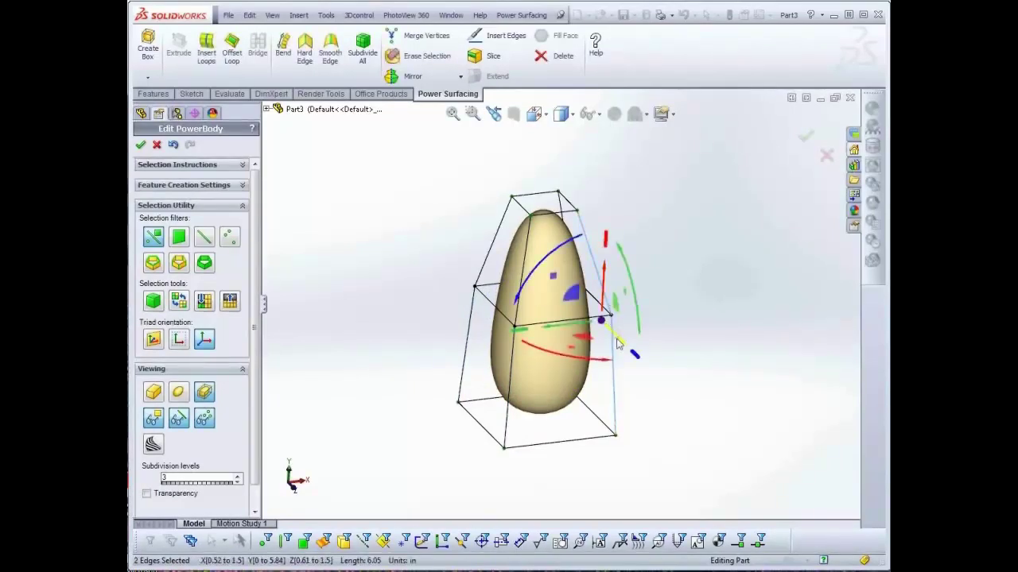
click(636, 390)
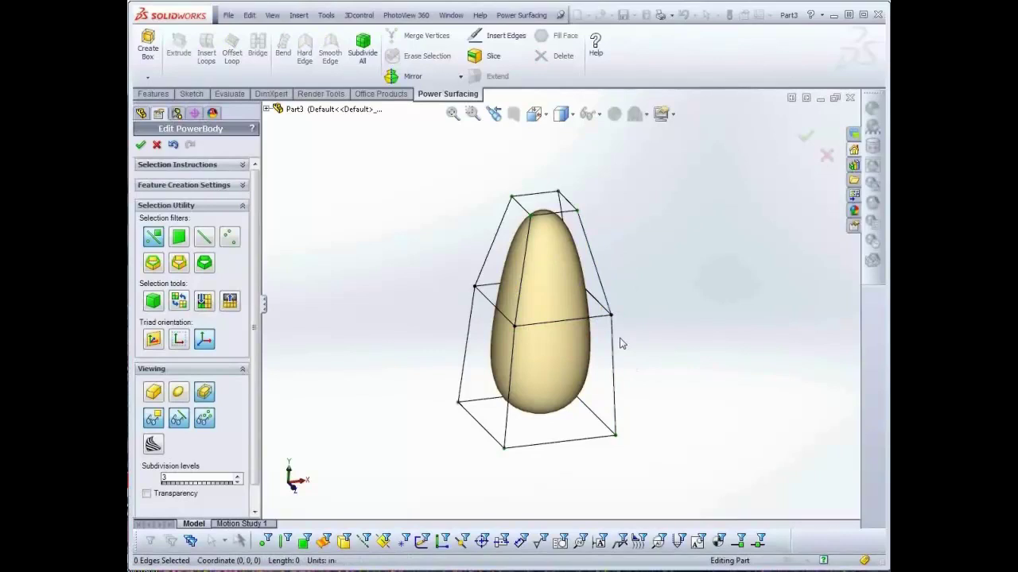
click(617, 344)
click(657, 391)
Try selecting the vertical loop of faces around the body and the ring of four lower side faces, clearing the selection.
click(561, 365)
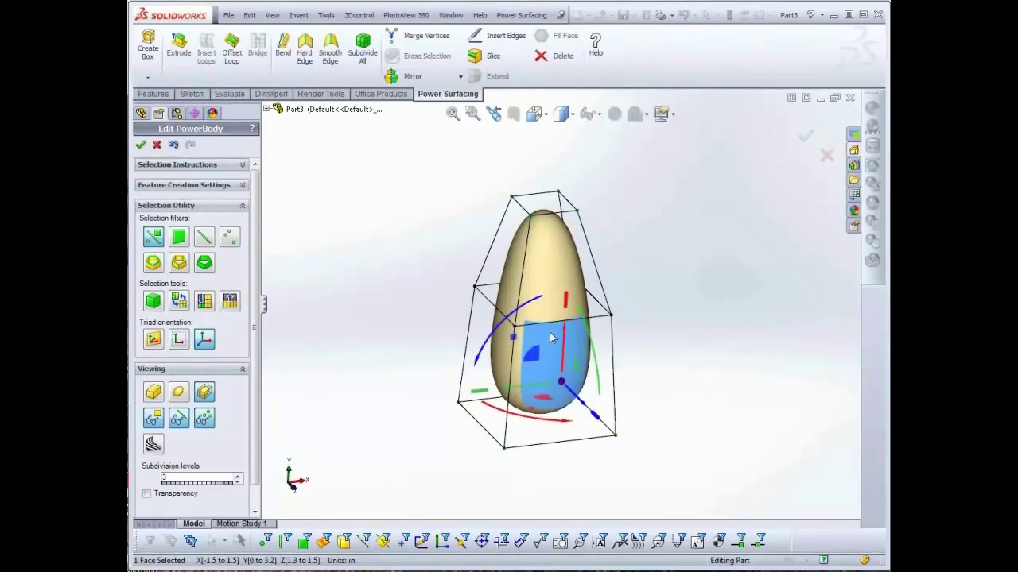
double_click(551, 338)
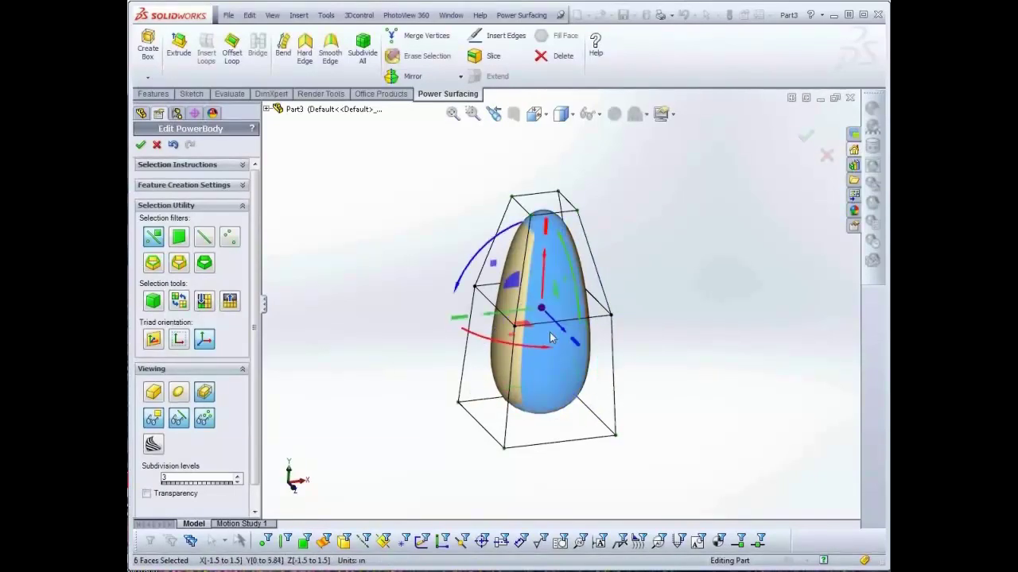
double_click(525, 369)
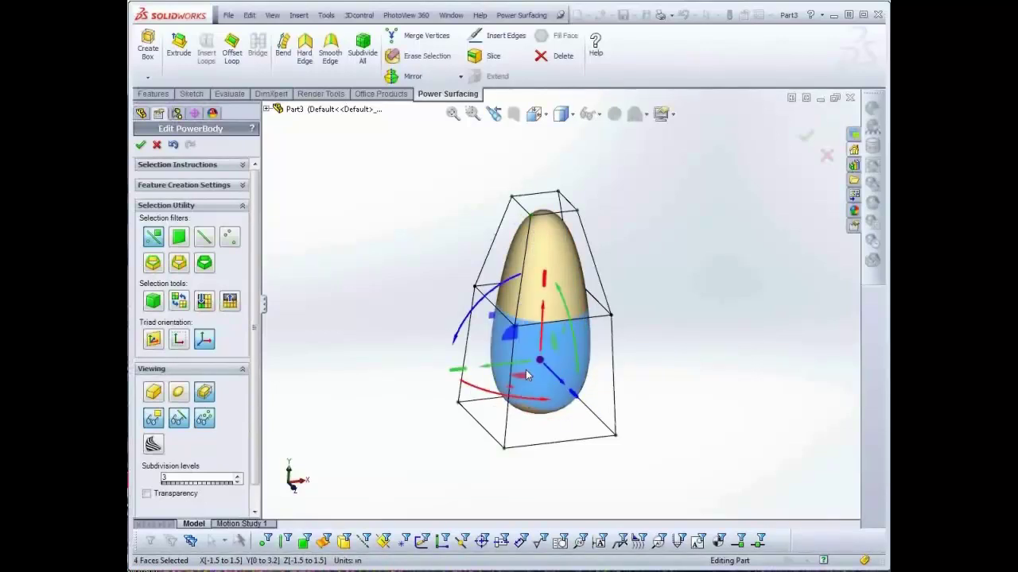
click(667, 380)
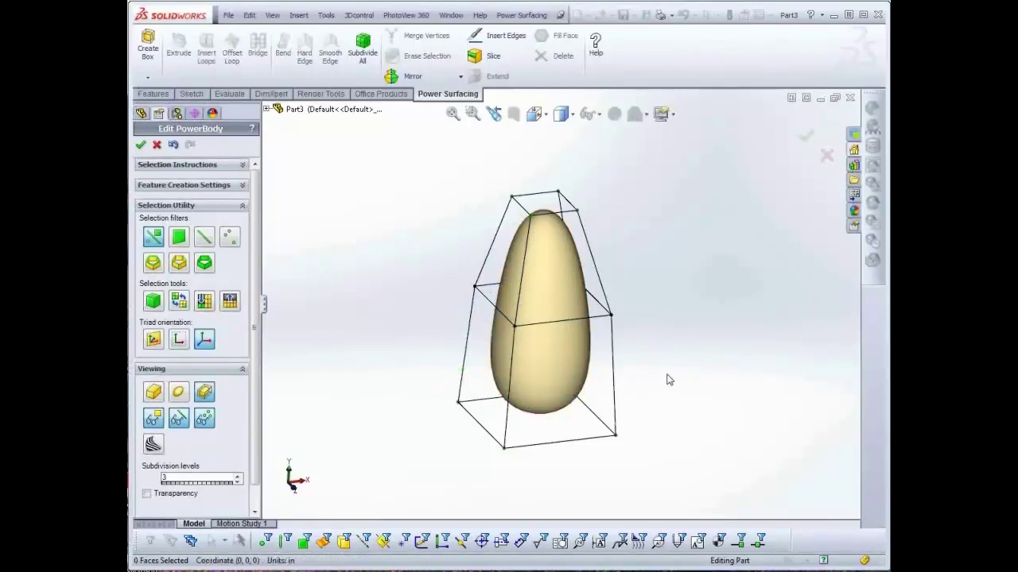
Start Insert Loops on the ring of four lower vertical edges with two loops and an offset of -5%.
double_click(615, 382)
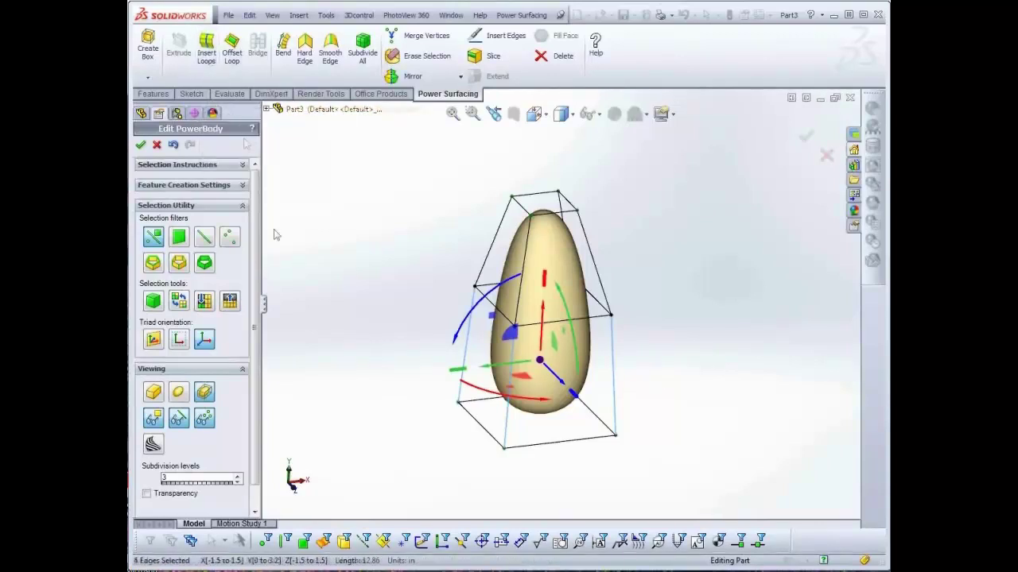
right_click(330, 322)
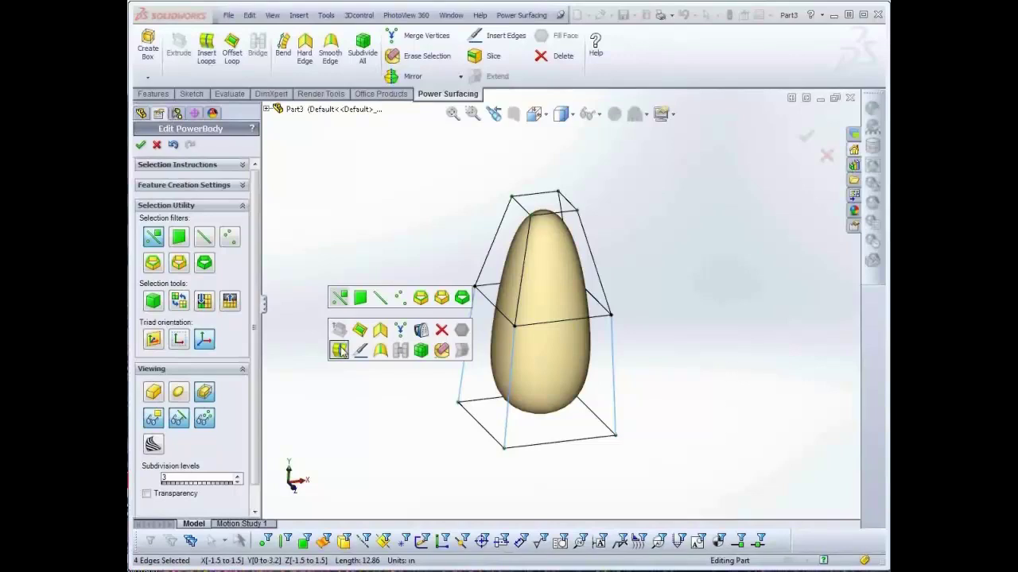
click(340, 351)
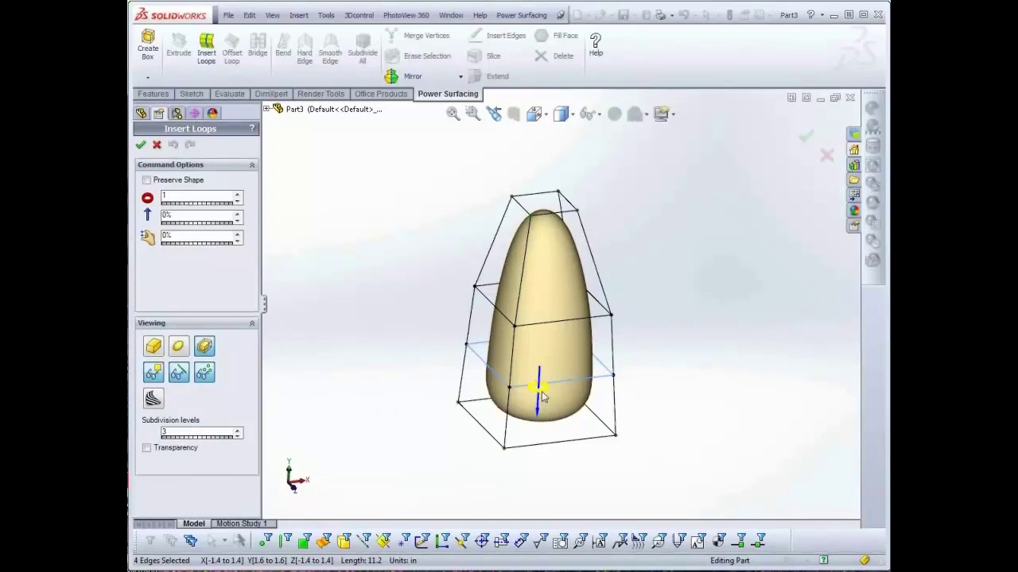
drag(541, 390, 541, 343)
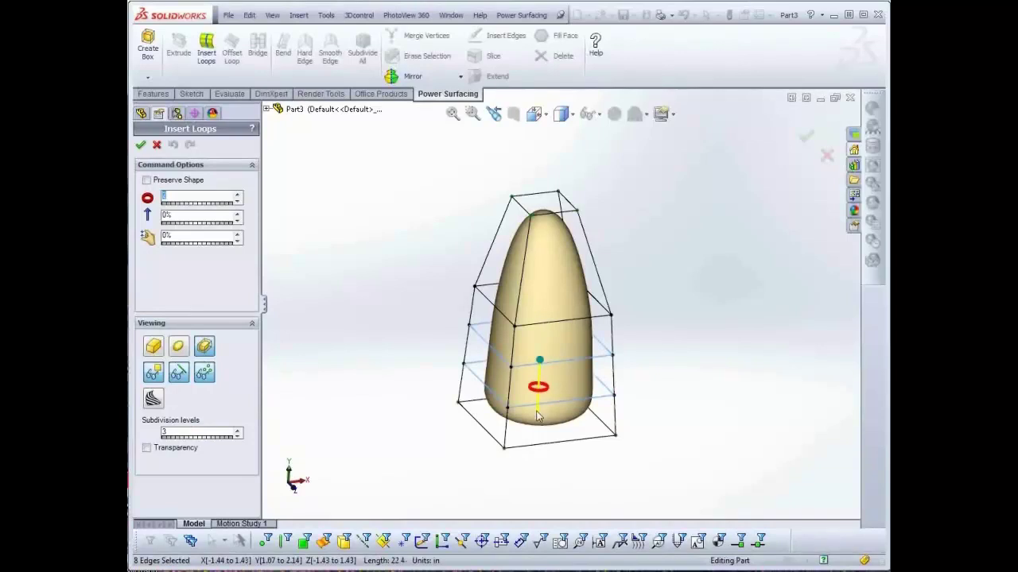
mouse_move(535, 399)
mouse_down()
mouse_move(548, 315)
mouse_move(543, 455)
mouse_move(557, 320)
mouse_move(555, 396)
mouse_up()
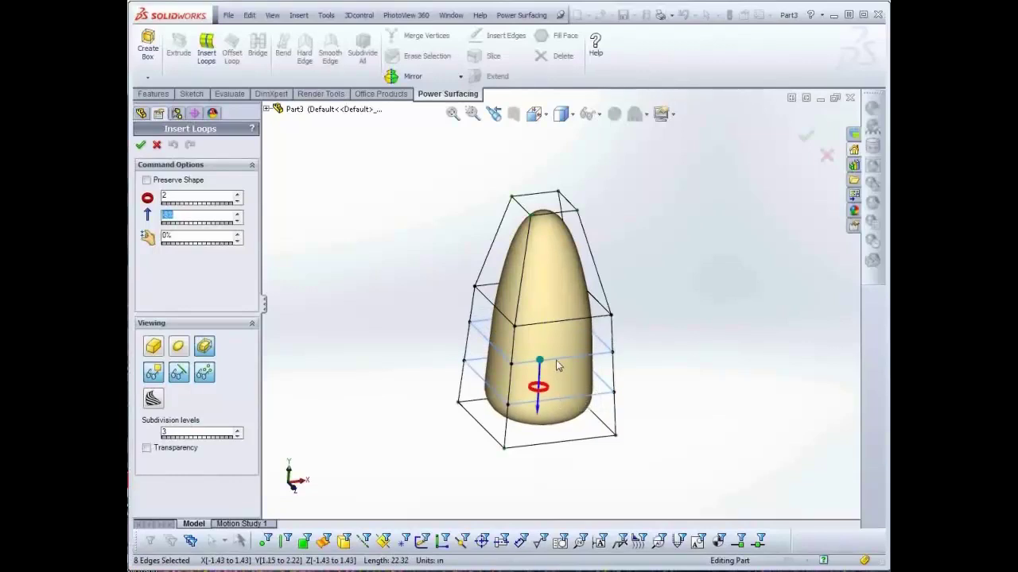
Set the spacing between the inserted loops to 20%, accept them, and clear the edge selection.
click(540, 361)
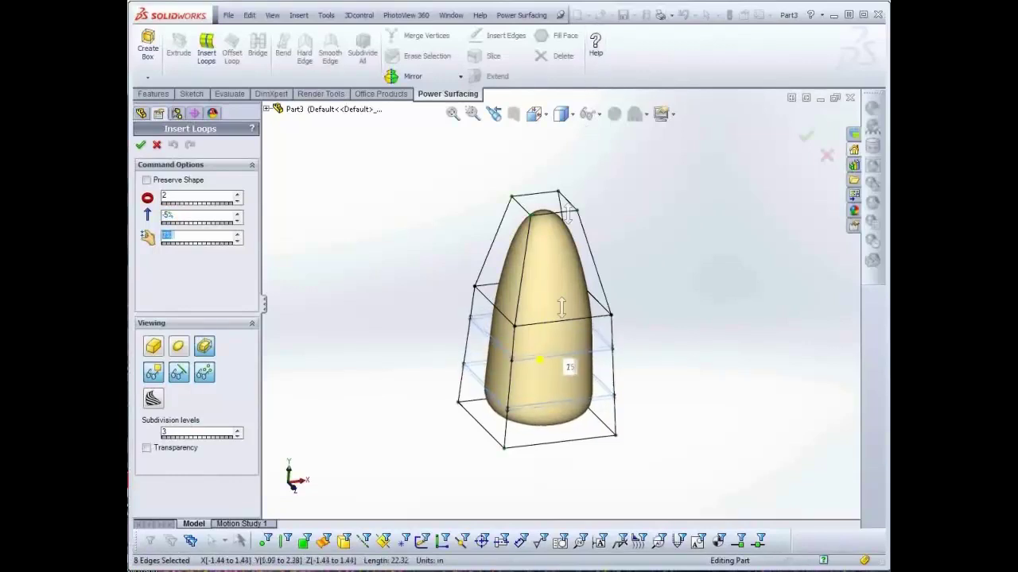
drag(562, 306, 586, 134)
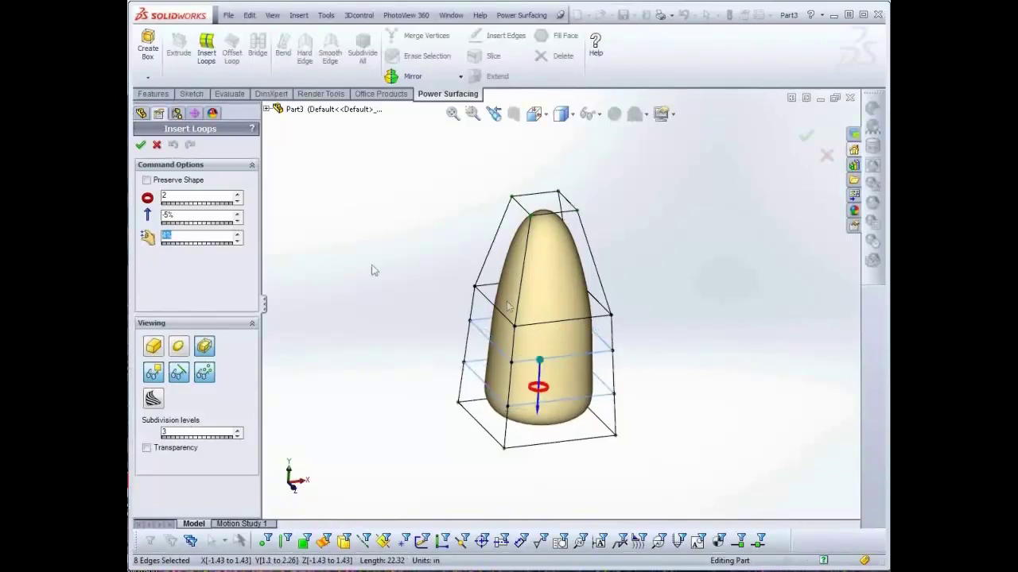
text(4%)
key(BackSpace)
key(BackSpace)
text(20%)
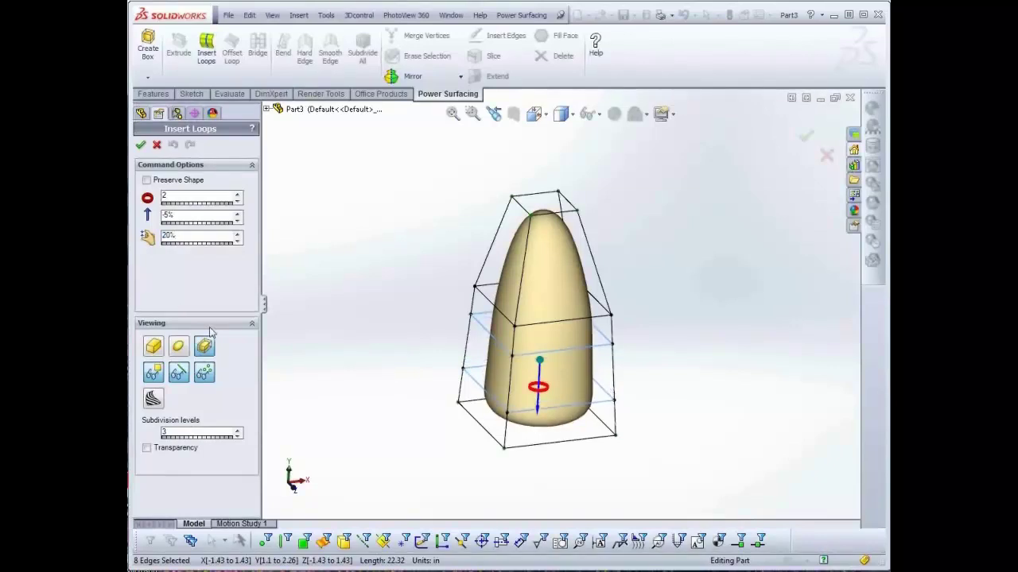
click(141, 146)
mouse_move(606, 480)
middle_down()
mouse_move(606, 468)
mouse_move(564, 450)
mouse_move(581, 492)
mouse_move(567, 479)
mouse_move(615, 490)
middle_up()
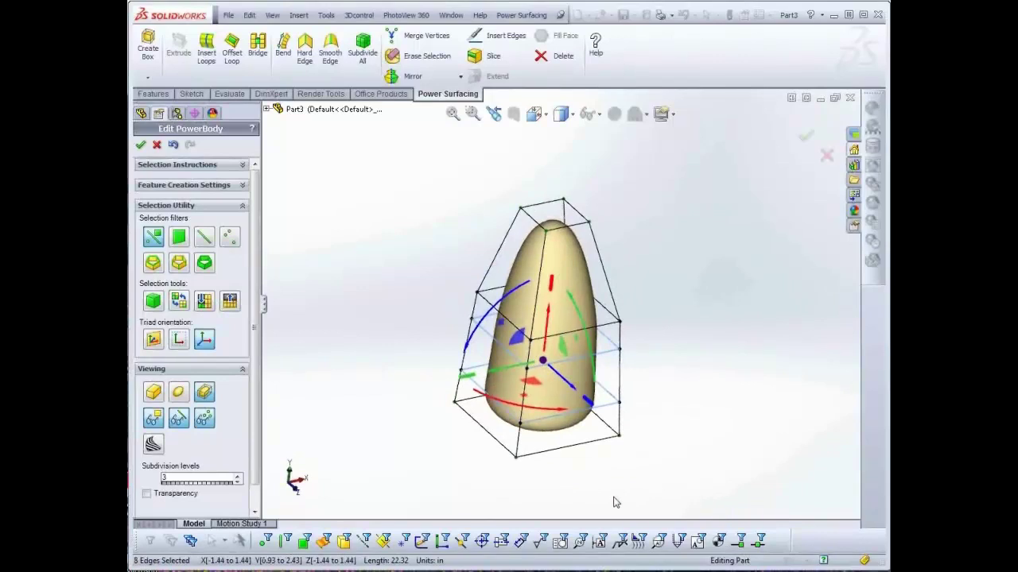
key(Escape)
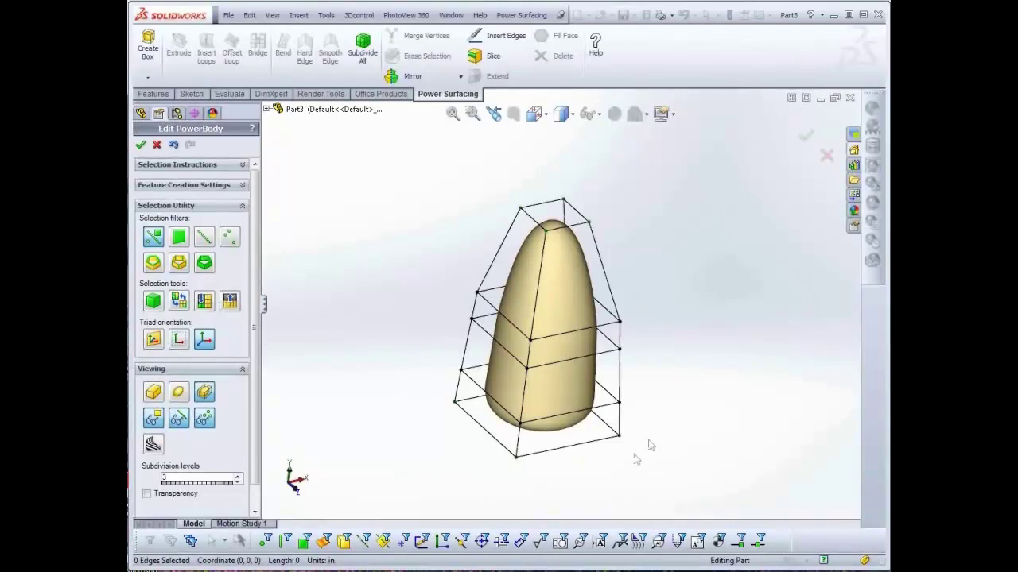
Extrude the front face between the new loops about 4.9 in along Z and the adjacent side face about 4.1 in toward negative X.
click(569, 386)
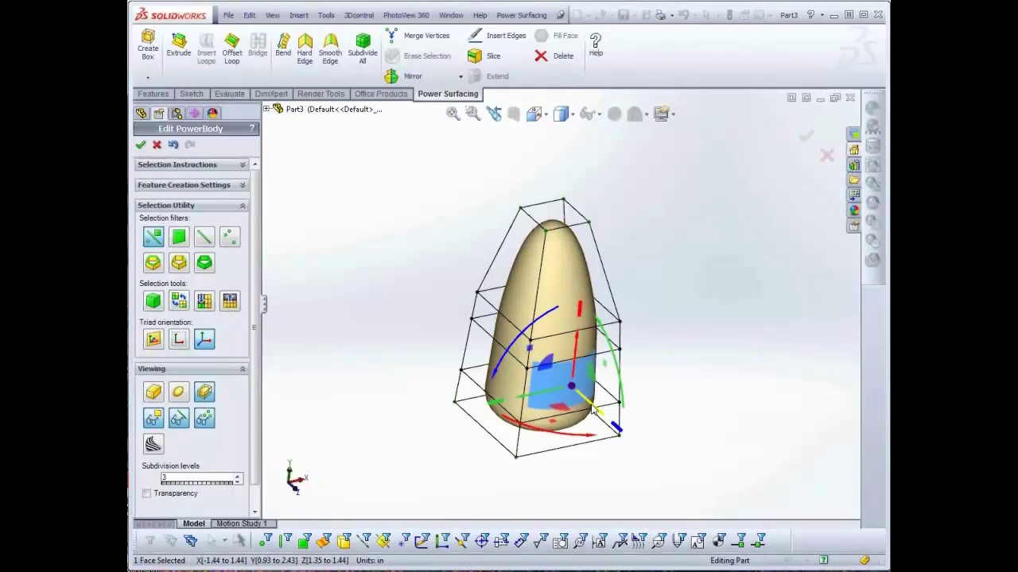
drag(591, 408, 660, 505)
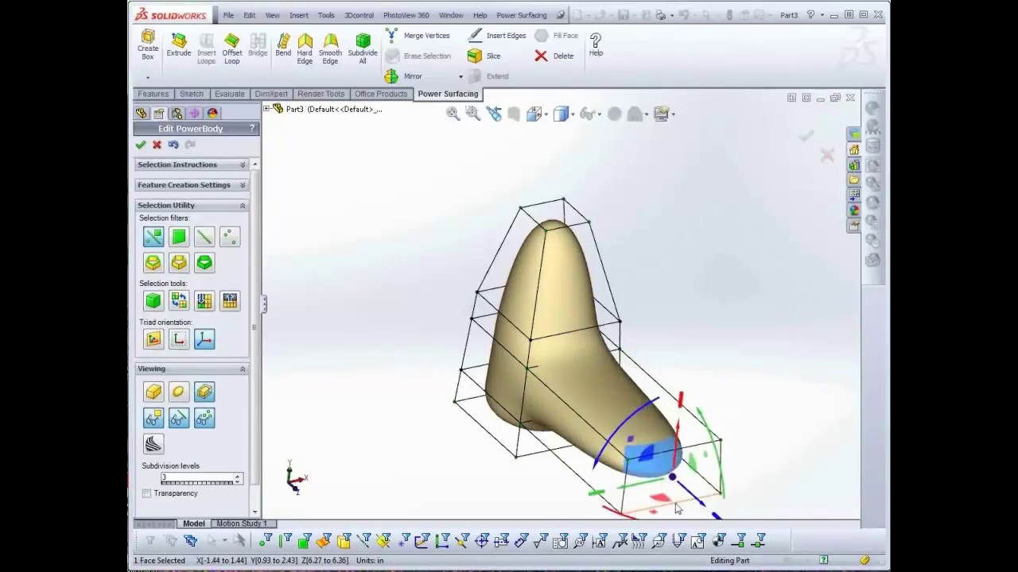
click(498, 381)
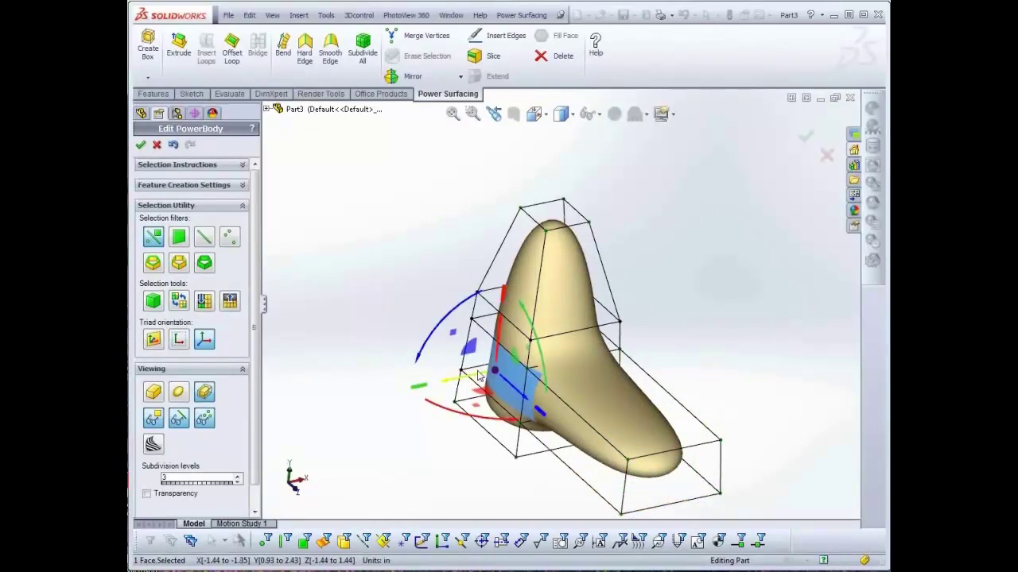
drag(479, 378, 335, 406)
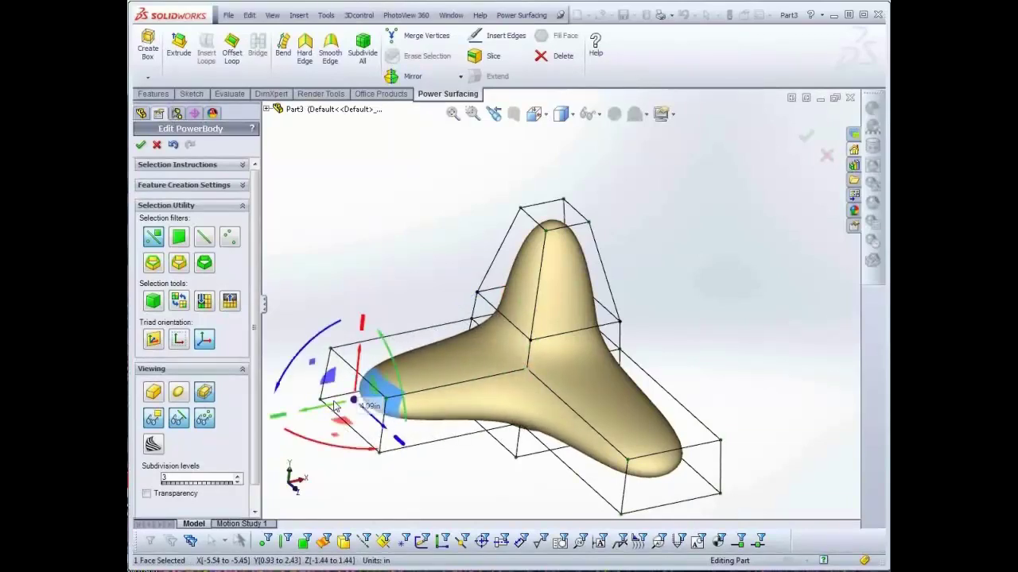
click(428, 471)
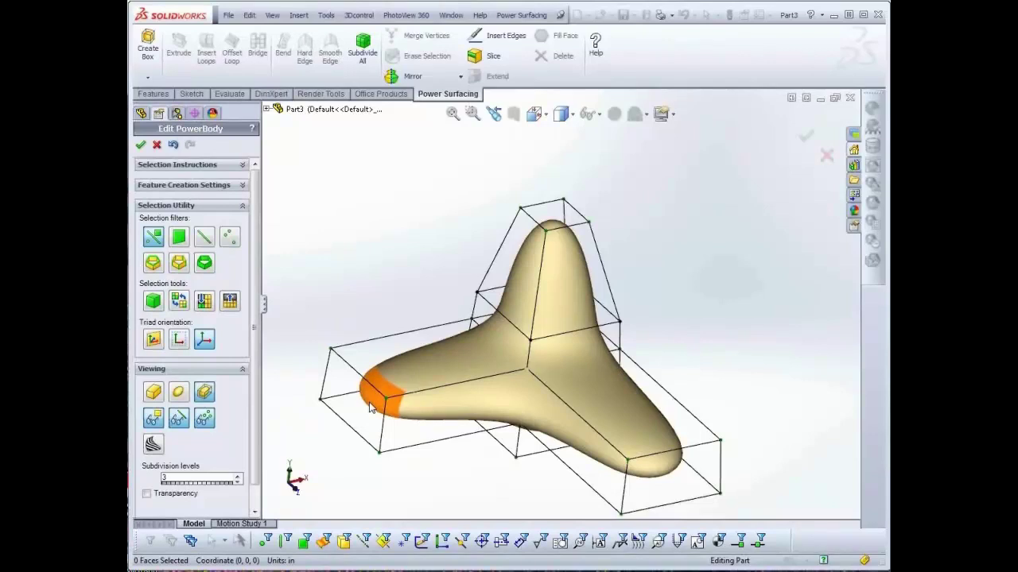
Delete the end face of the leg that extends toward negative X, leaving that end open.
click(371, 407)
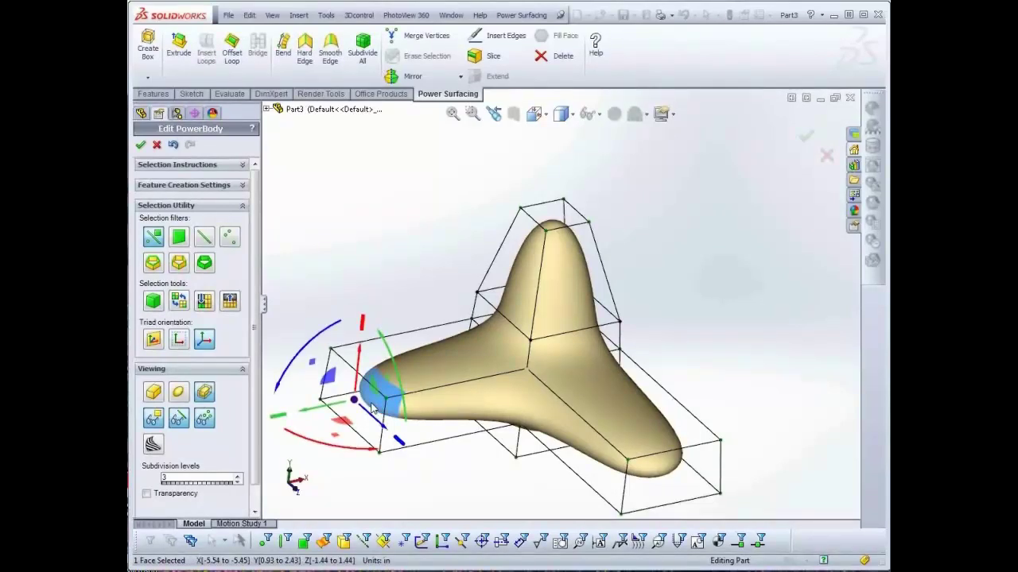
right_click(371, 407)
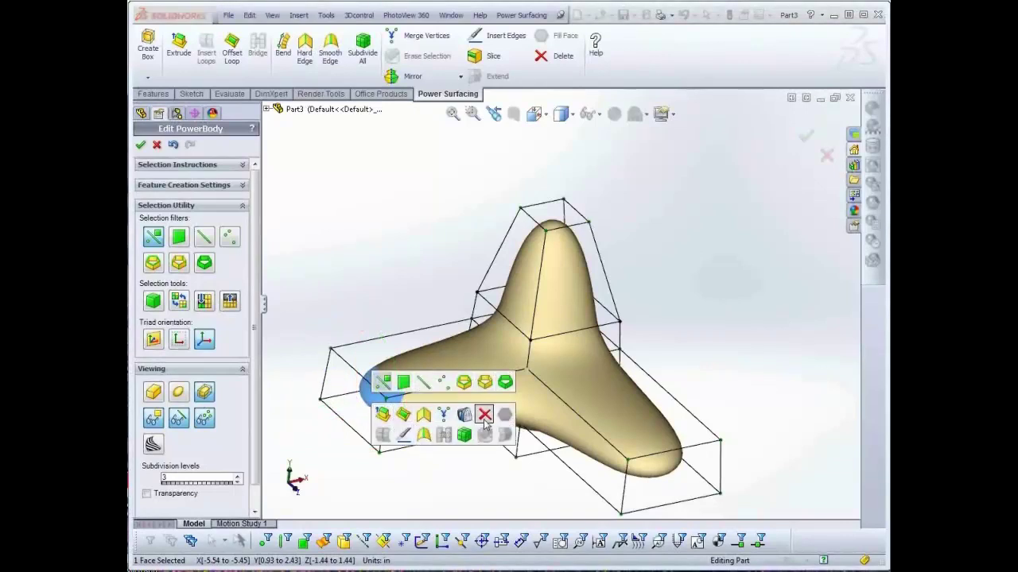
click(484, 419)
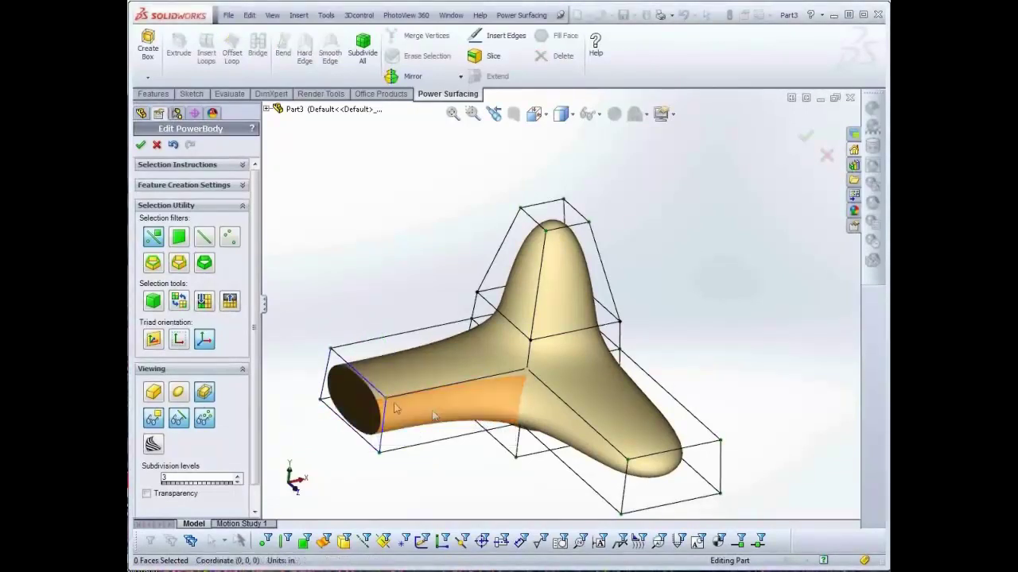
Extrude the upper edge of the open leg end upward about 2.6 in and outward about 2.3 in toward negative X.
click(360, 379)
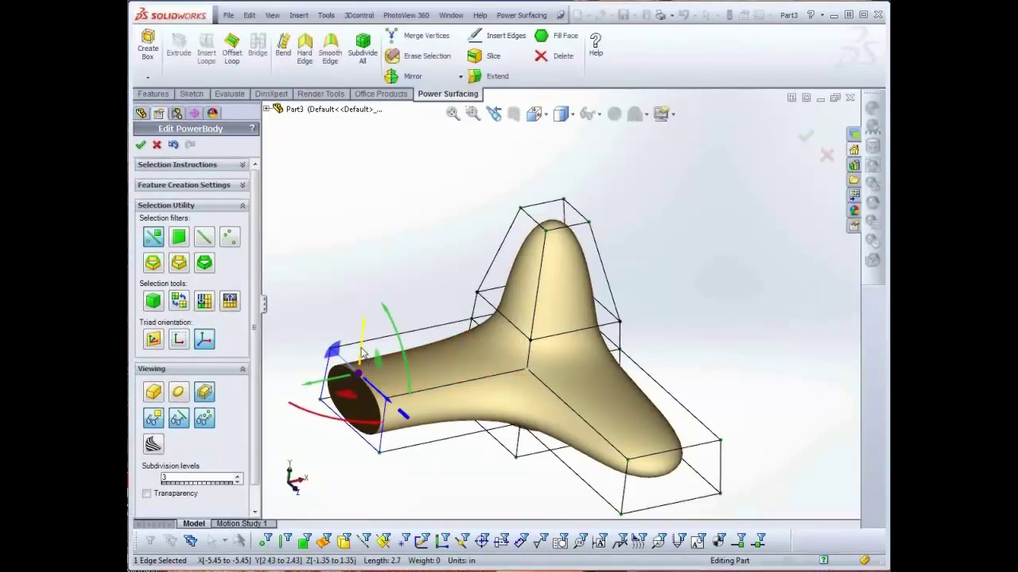
drag(361, 352, 378, 260)
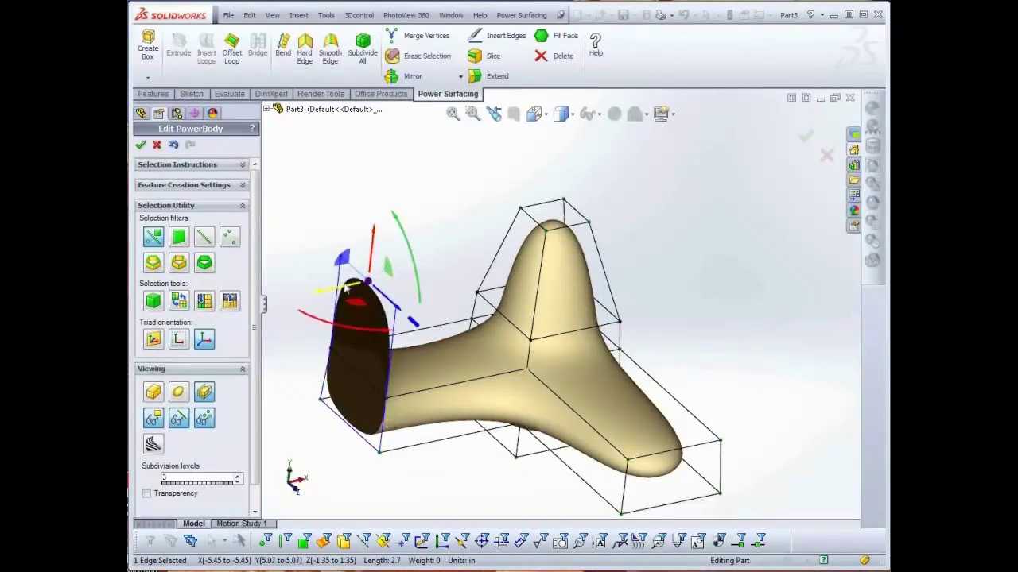
drag(347, 291, 291, 317)
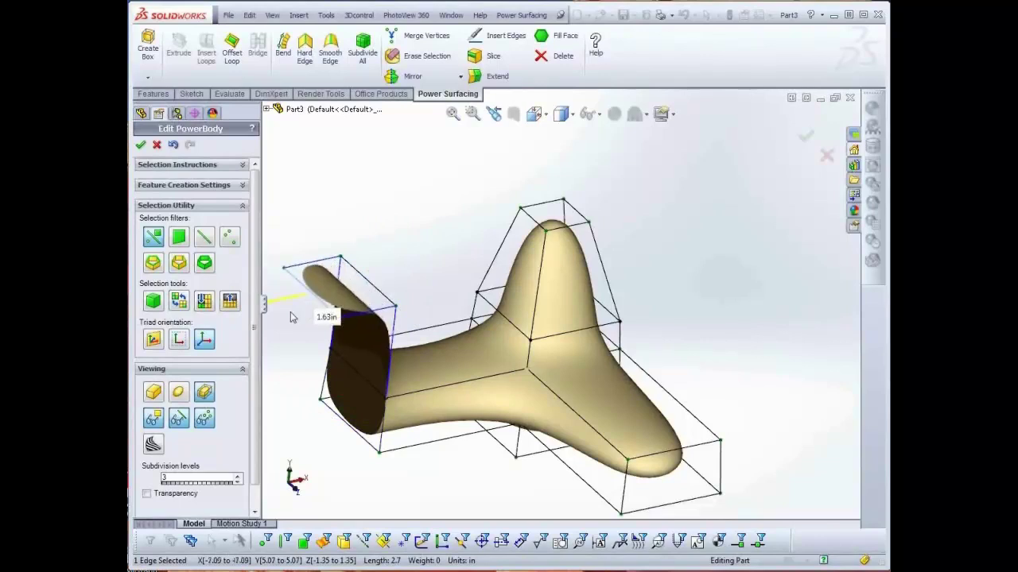
middle_drag(291, 317, 457, 467)
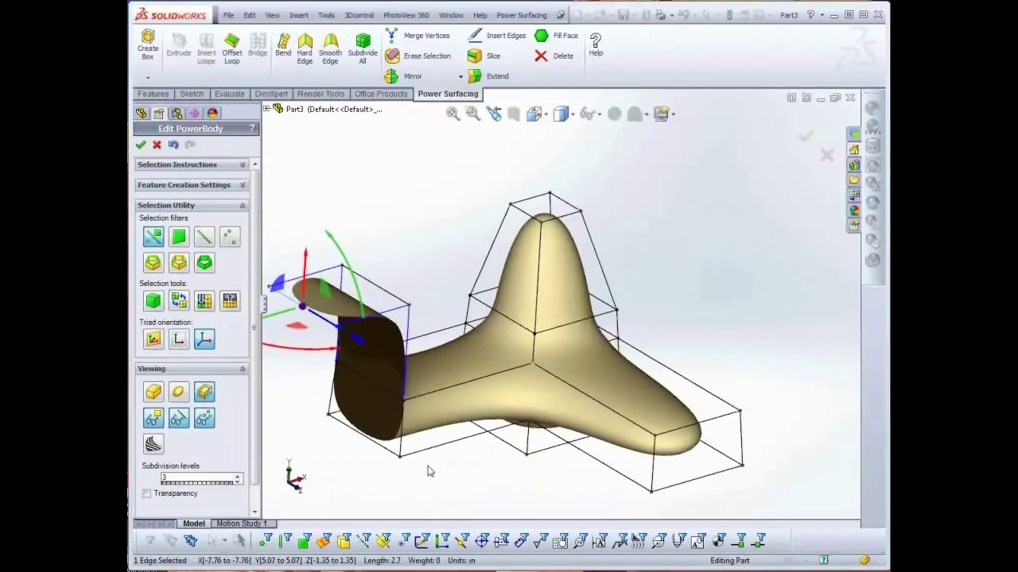
Undo the edge extrusions made from the open end of the leg that extends toward negative X.
key(ctrl+z)
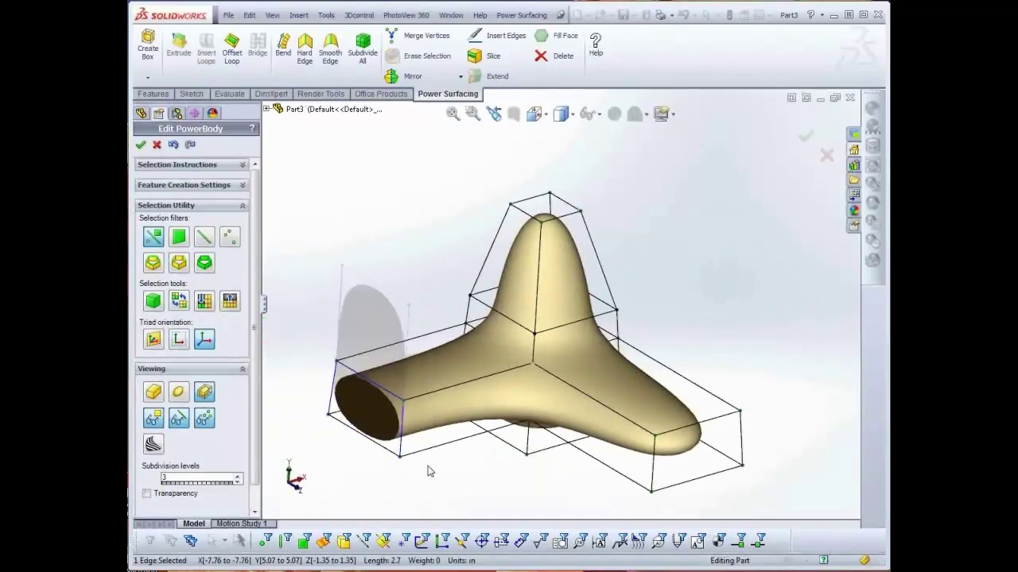
key(ctrl+z)
right_click(432, 474)
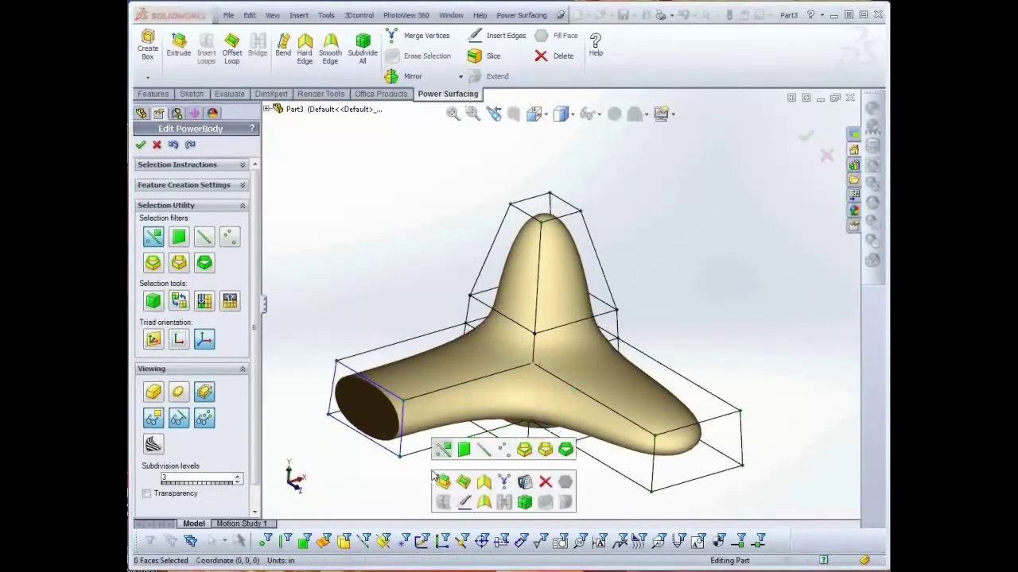
click(504, 482)
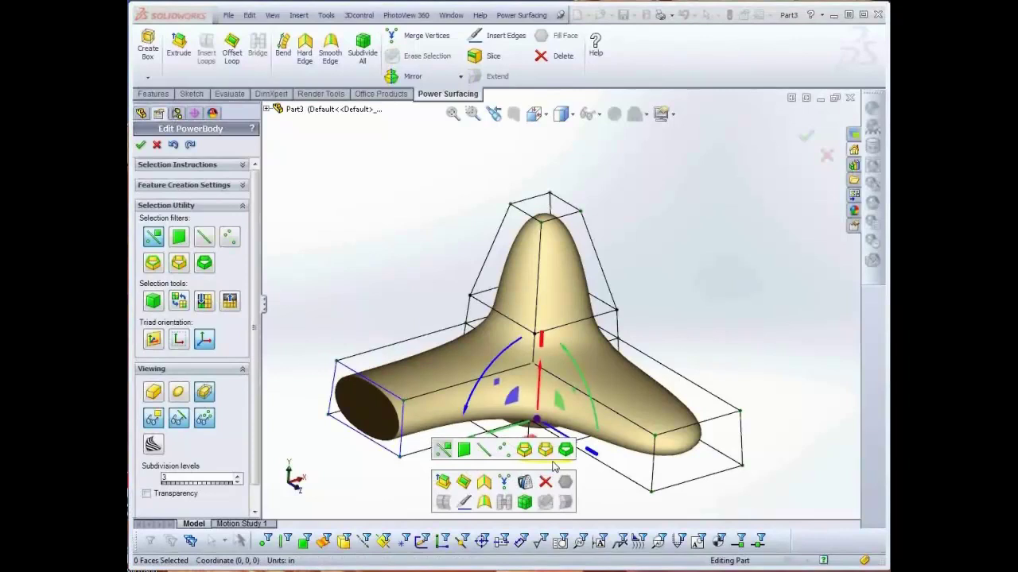
Close the open end of the negative X leg by filling it with a face from its upper end edge.
click(402, 429)
right_click(419, 470)
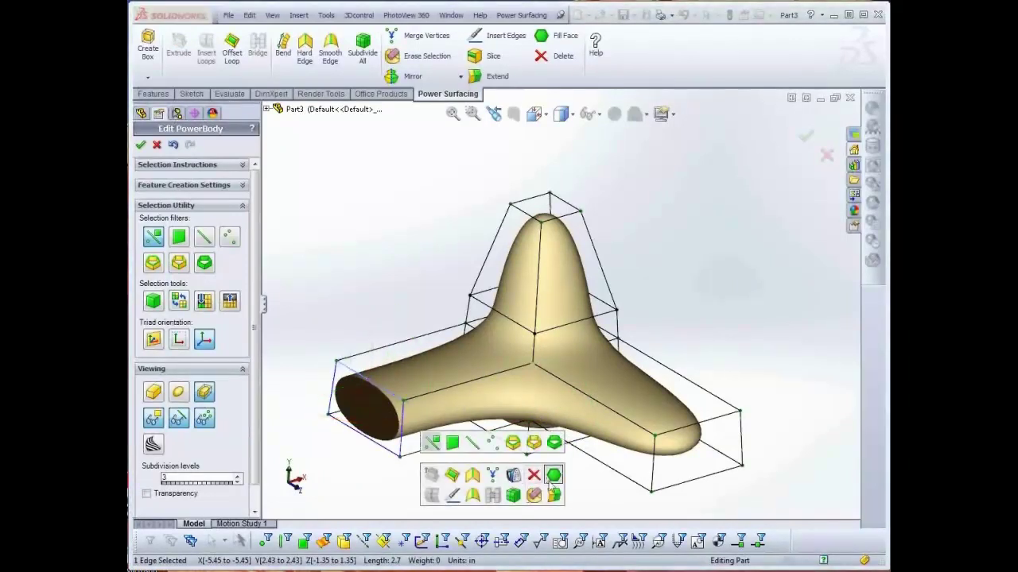
click(554, 475)
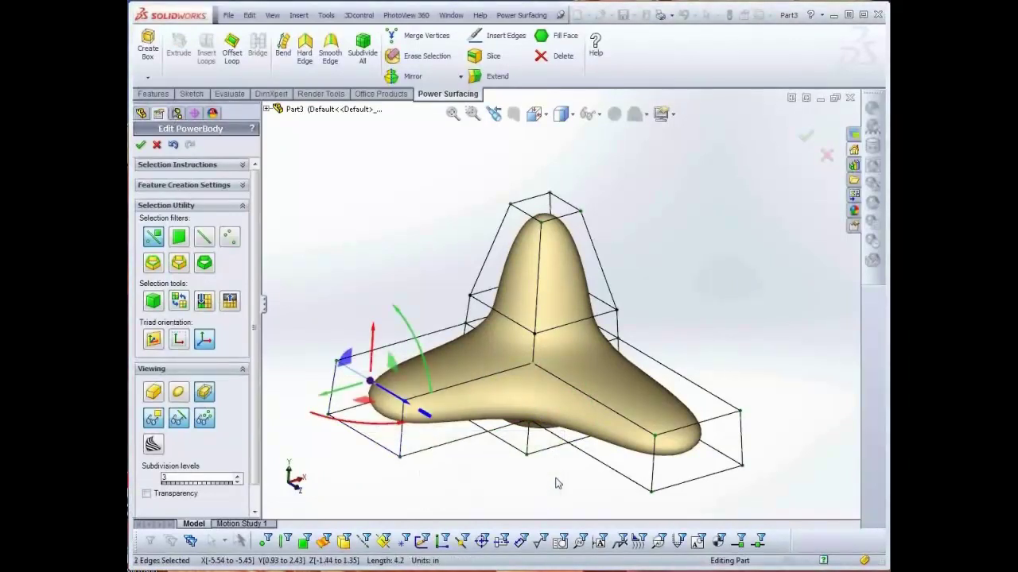
Insert one edge loop around the middle of each of the two horizontal legs.
click(678, 366)
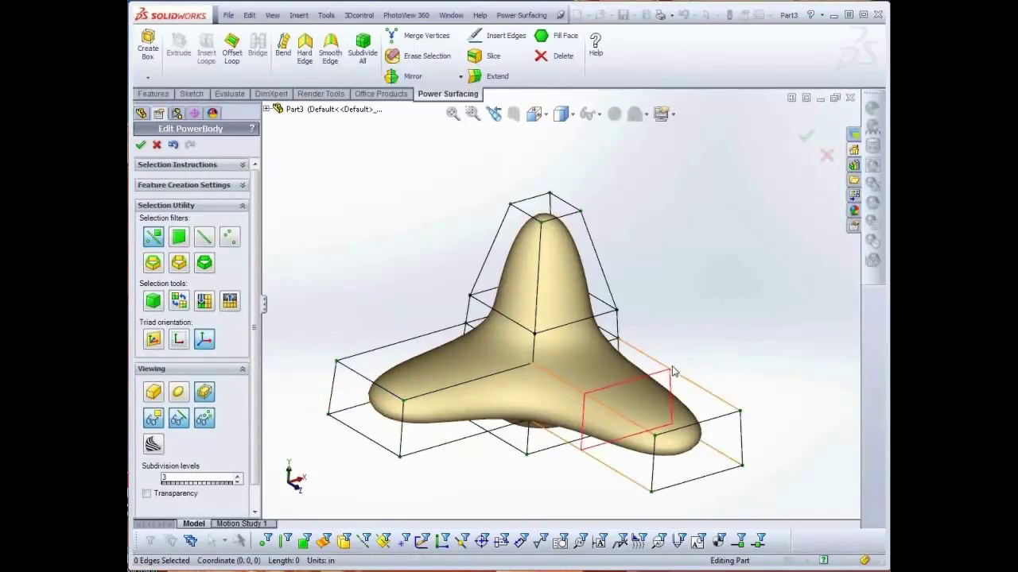
click(456, 387)
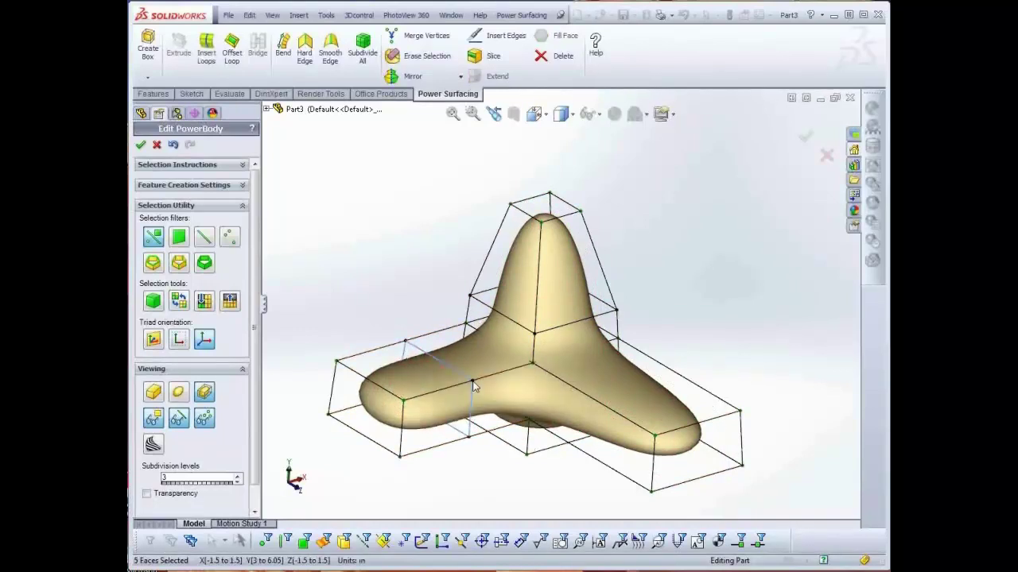
key(Escape)
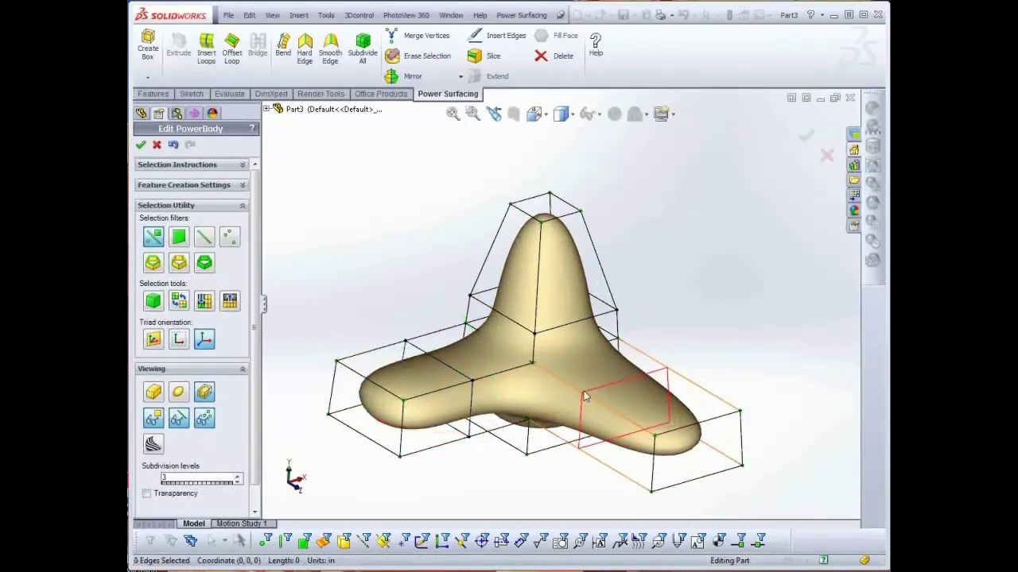
click(584, 397)
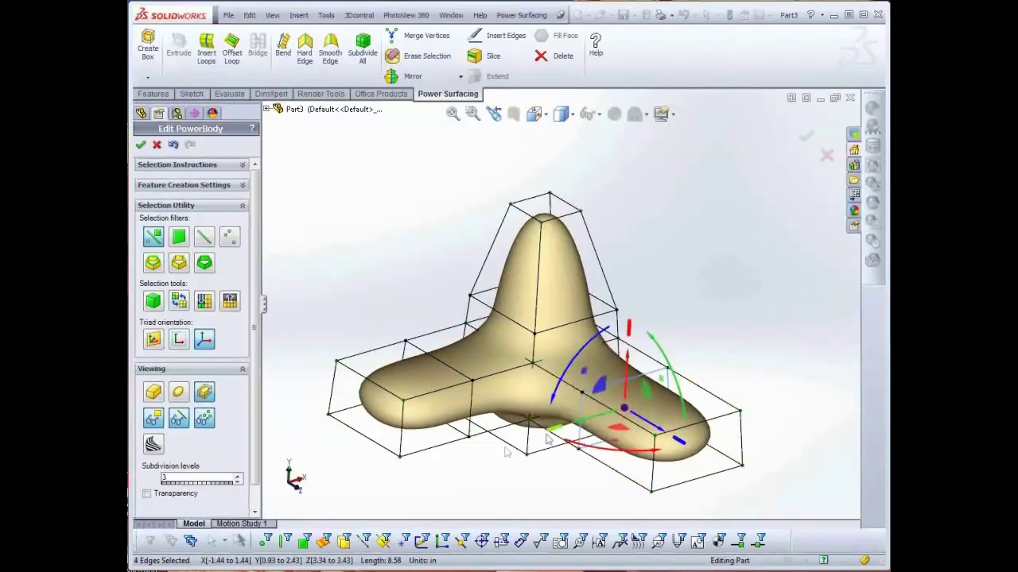
middle_drag(549, 433, 509, 446)
click(524, 471)
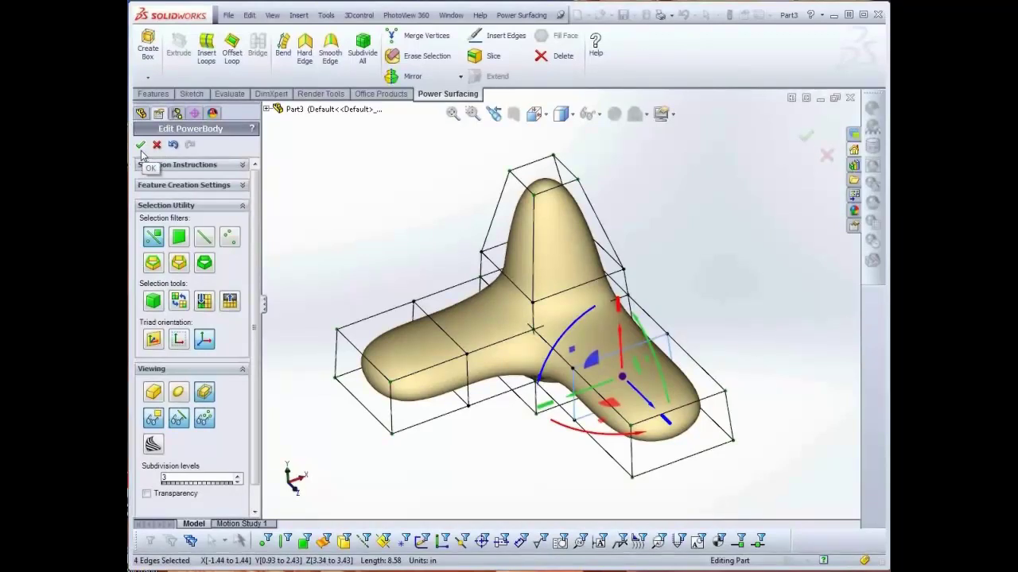
Accept the PowerBody edit and convert the shape to a solid with Medium quality and the Normal type.
click(243, 188)
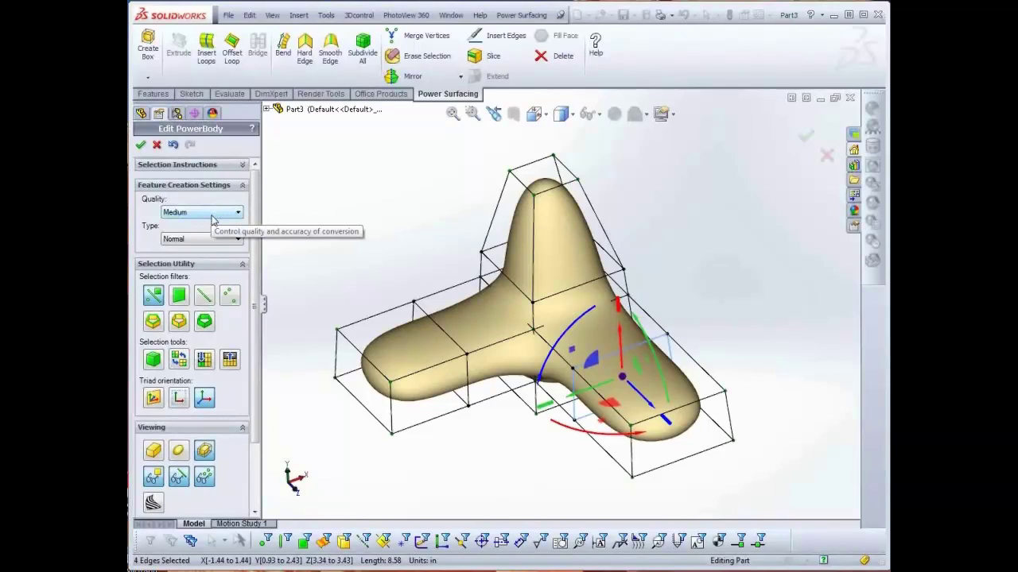
click(237, 240)
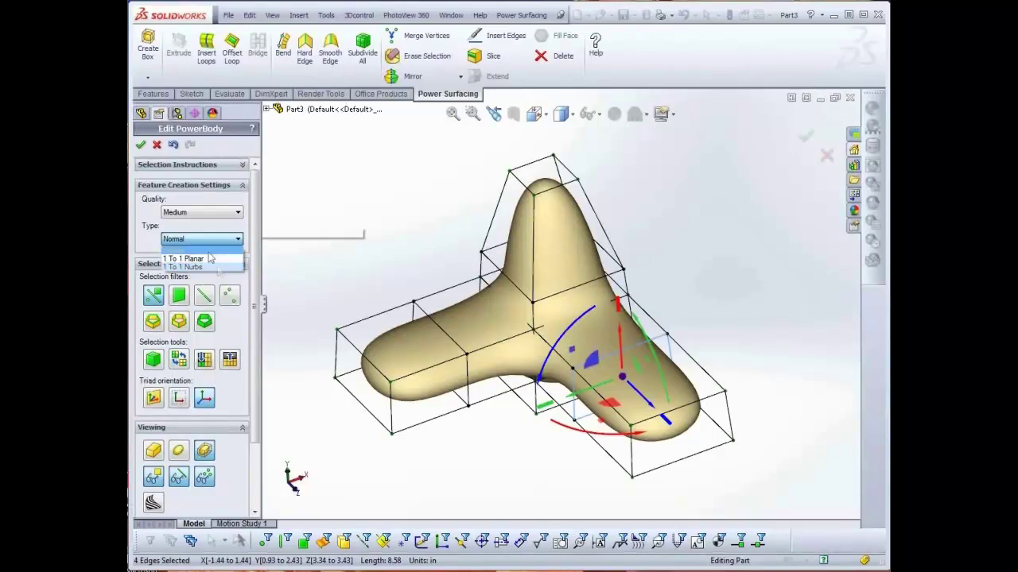
click(141, 146)
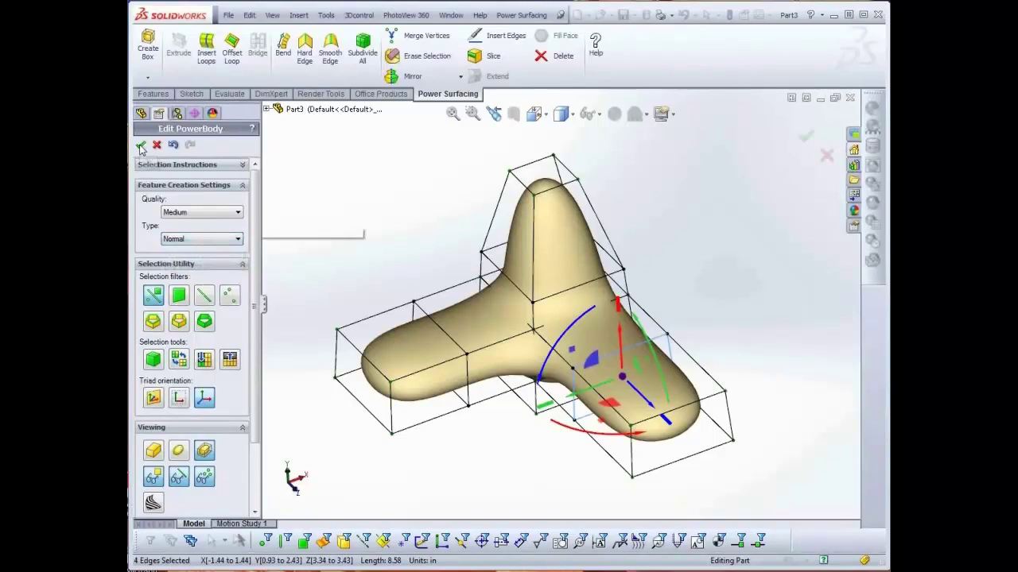
click(141, 146)
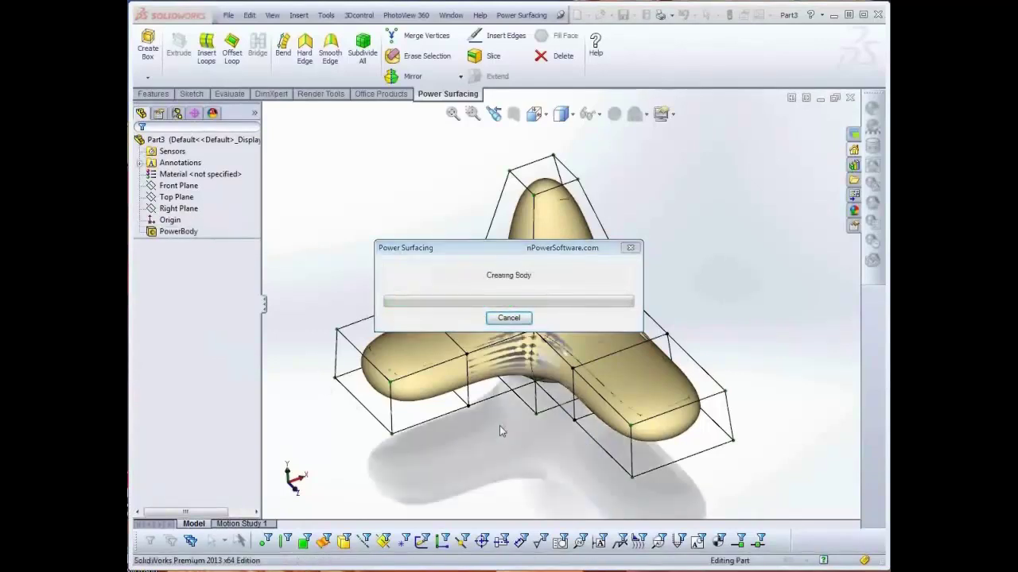
middle_drag(486, 414, 508, 495)
key(Escape)
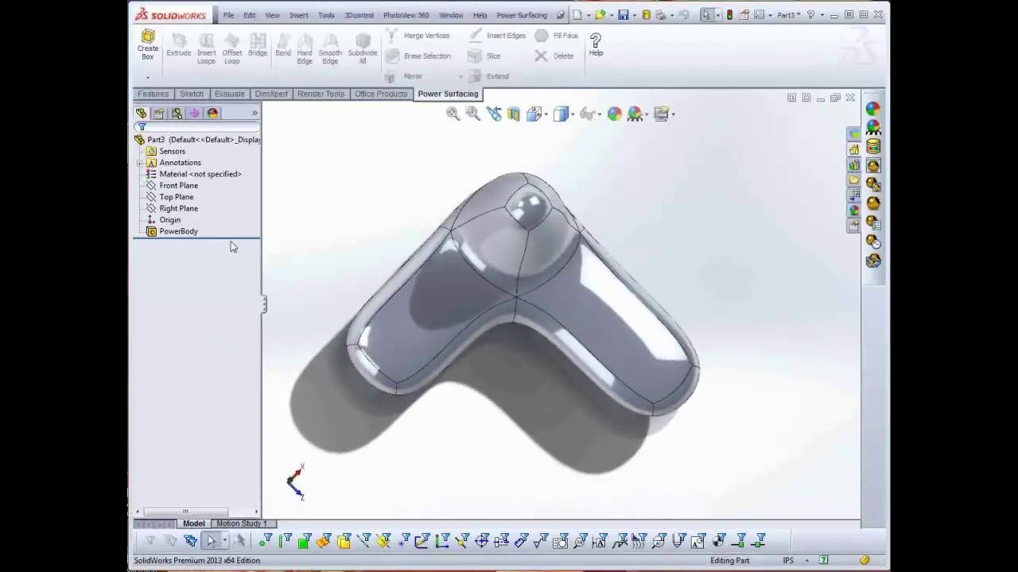
Sketch a circle of about 0.43 in radius on the Top Plane beneath the negative X leg, about 3.3 in from the origin.
click(178, 185)
click(195, 178)
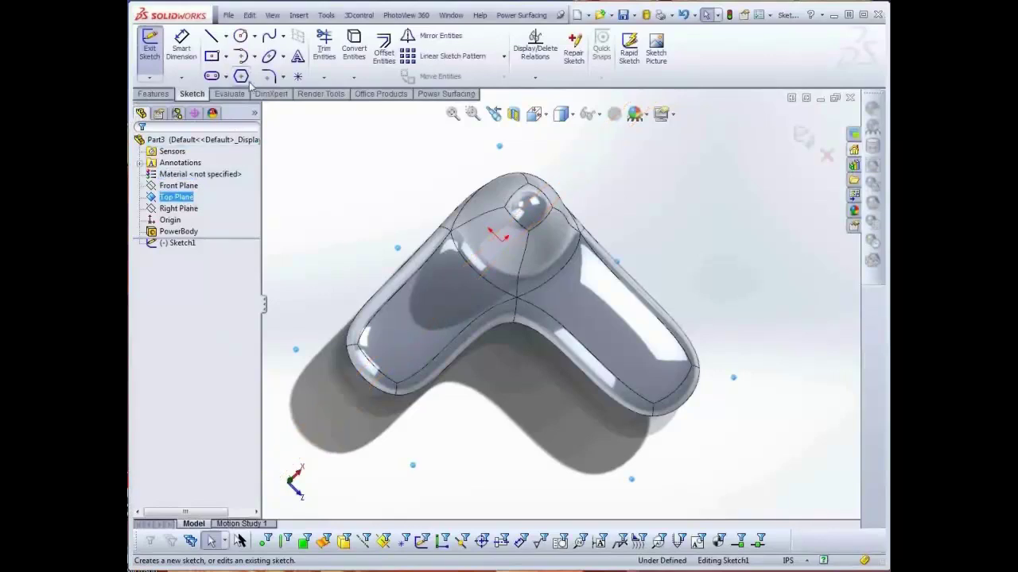
click(240, 36)
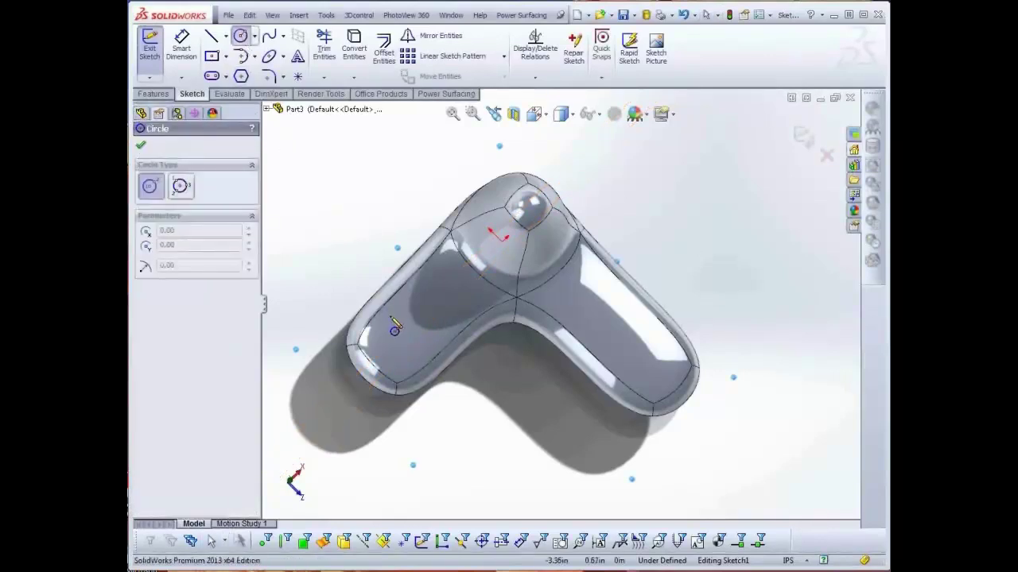
click(413, 347)
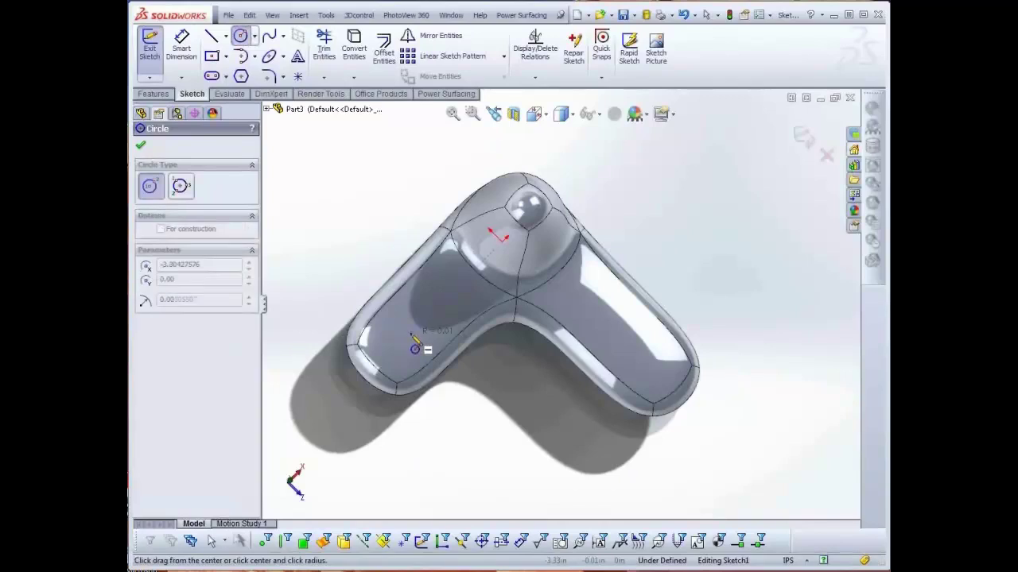
click(414, 345)
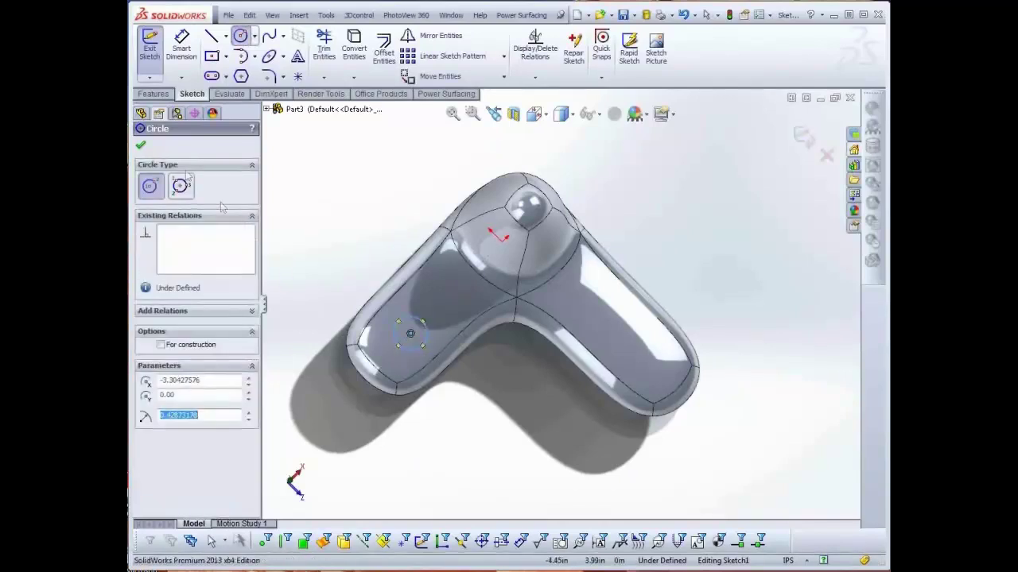
click(141, 145)
click(149, 45)
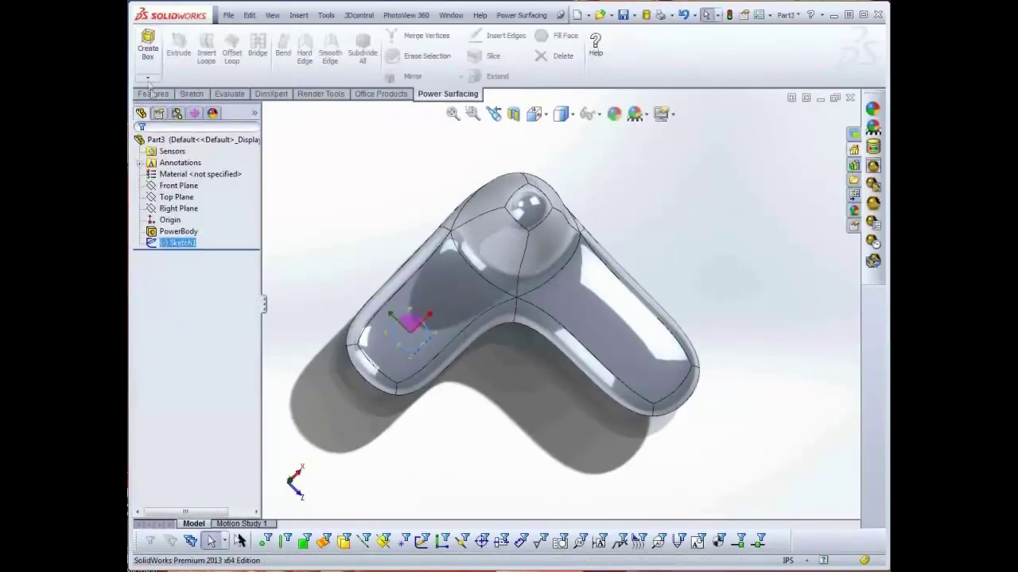
Extrude the circle about 4.37 in upward through the leg with merged result, and fillet its upper junction edge with a 0.1 in radius.
click(154, 94)
click(154, 48)
middle_drag(546, 429, 465, 383)
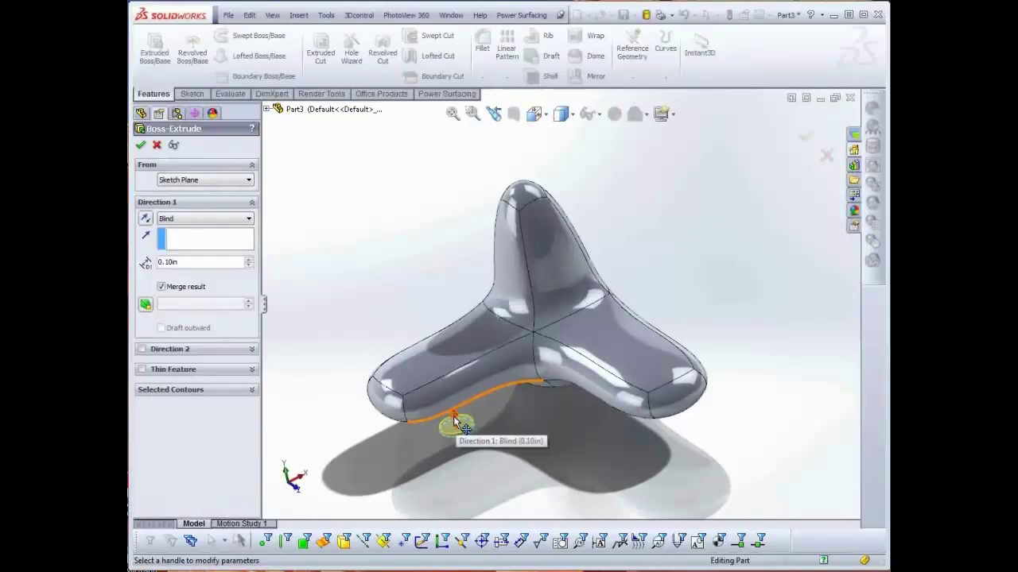
drag(455, 422, 422, 272)
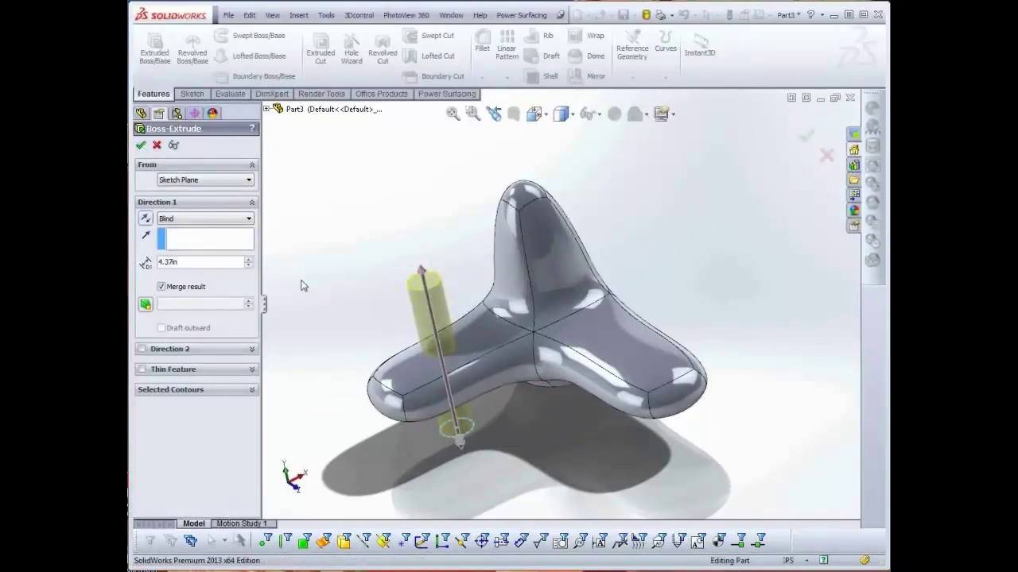
key(Return)
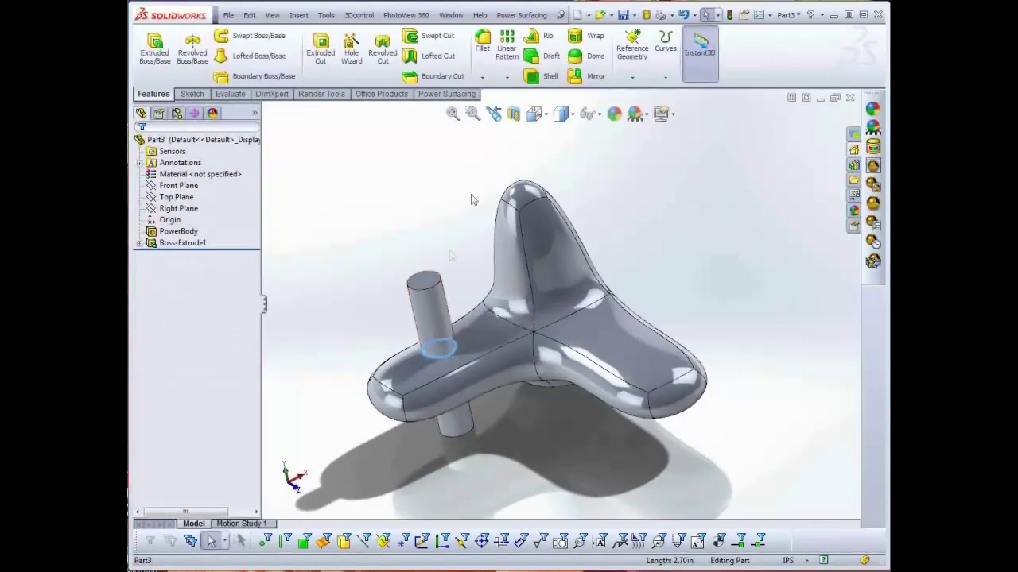
click(483, 47)
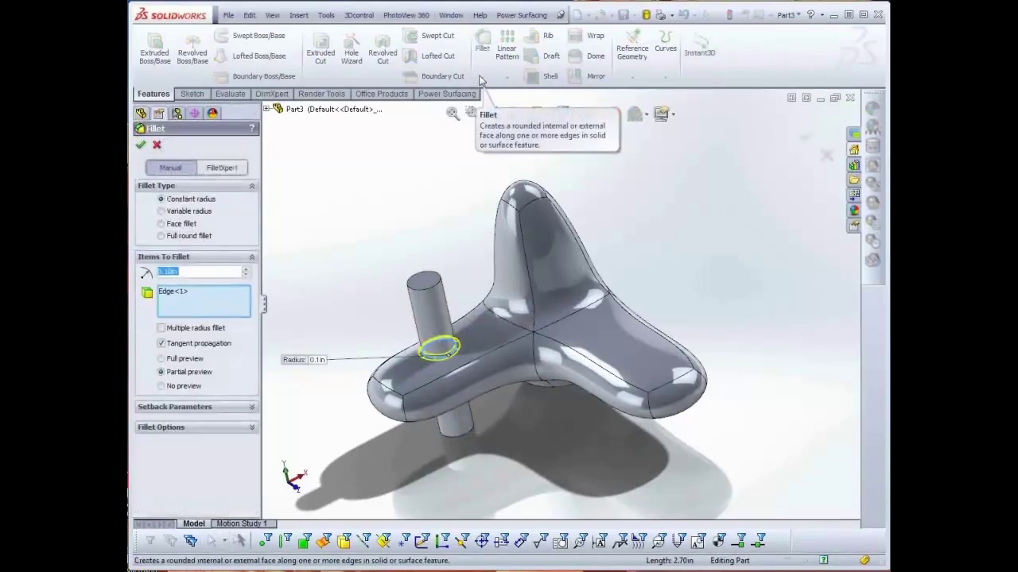
key(Return)
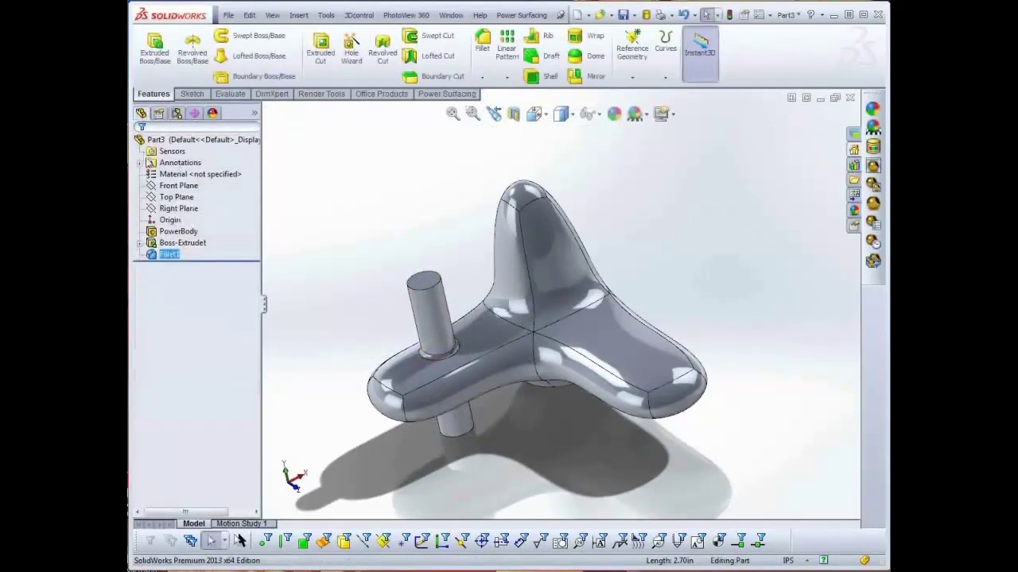
Edit the PowerBody to move the outer front side face of the negative X leg outward to about Z 2.3 in, and rebuild the part.
click(181, 231)
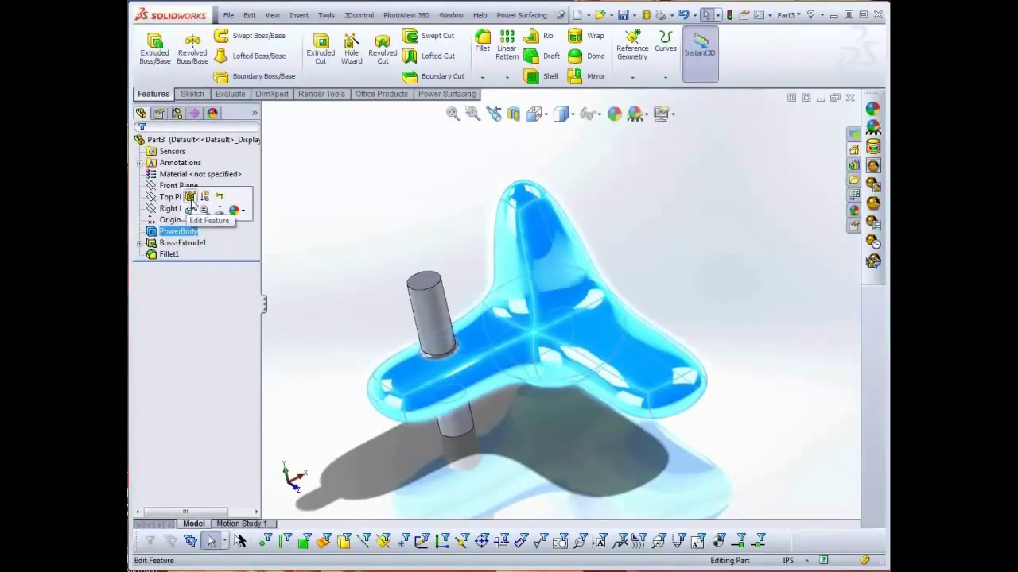
click(191, 201)
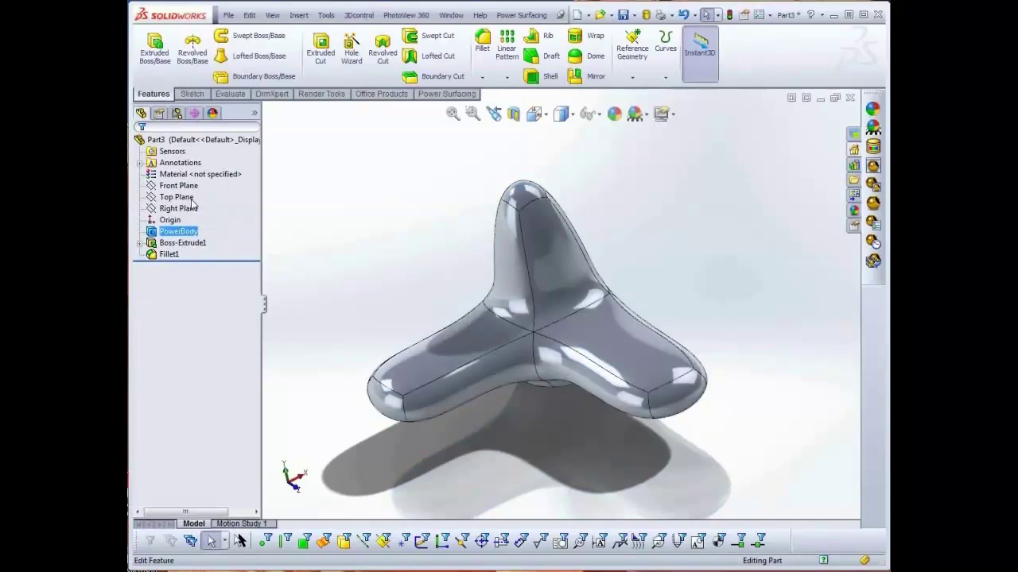
click(462, 432)
drag(476, 449, 499, 482)
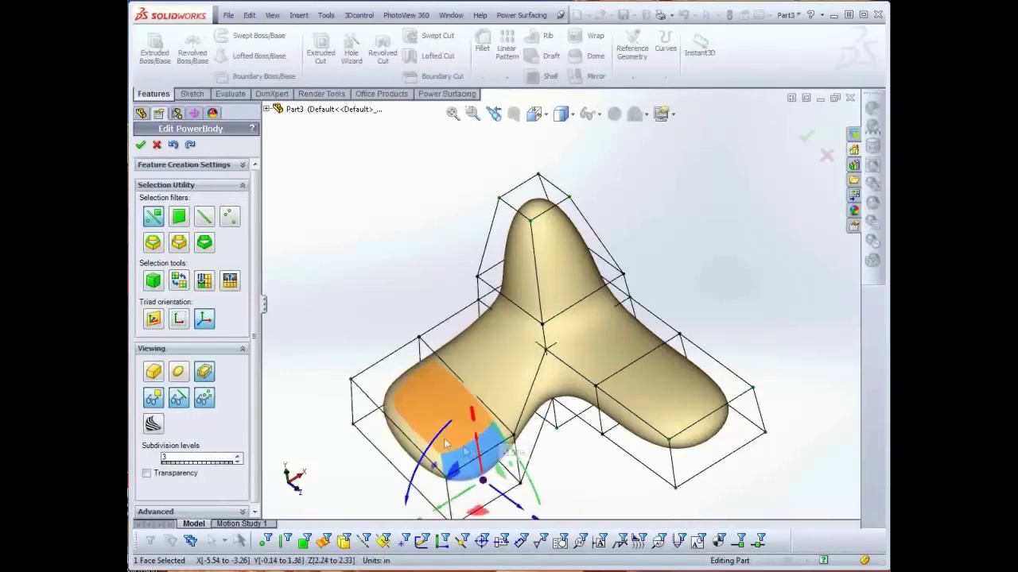
click(141, 147)
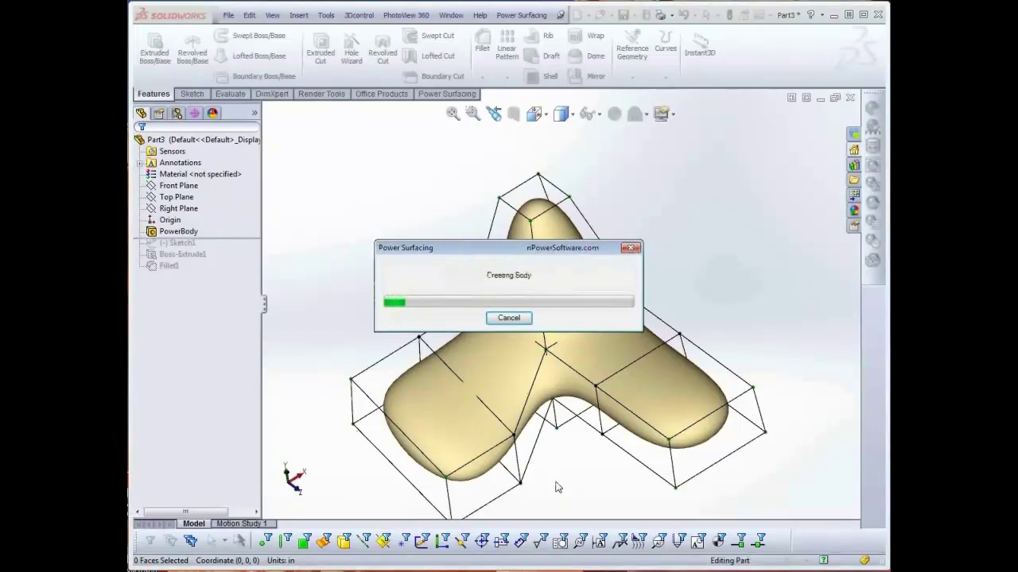
middle_drag(557, 487, 531, 417)
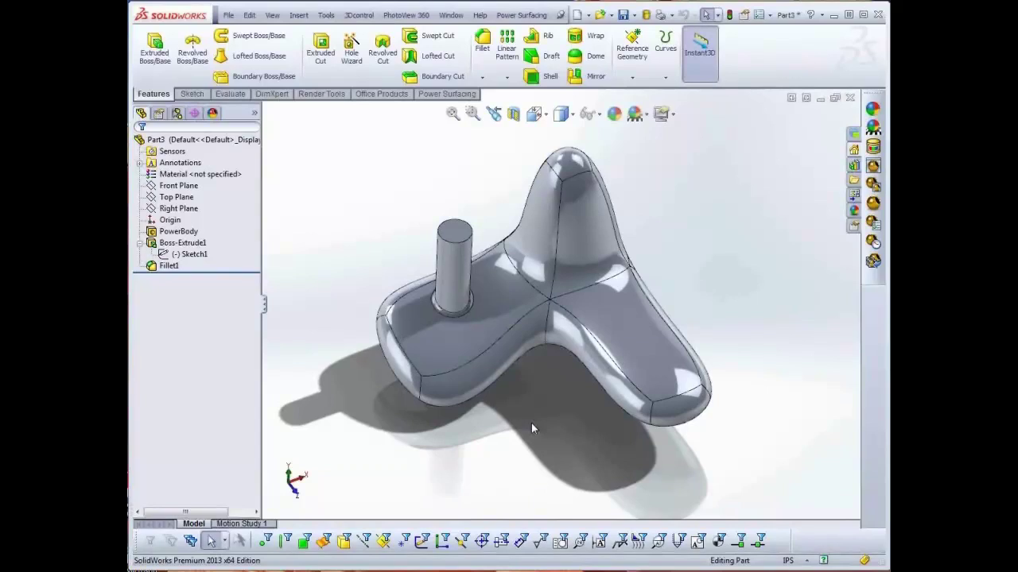
Edit the PowerBody to give the top face at the positive Z leg's end full-weight creased edges, show the smooth shape, and rebuild.
click(180, 232)
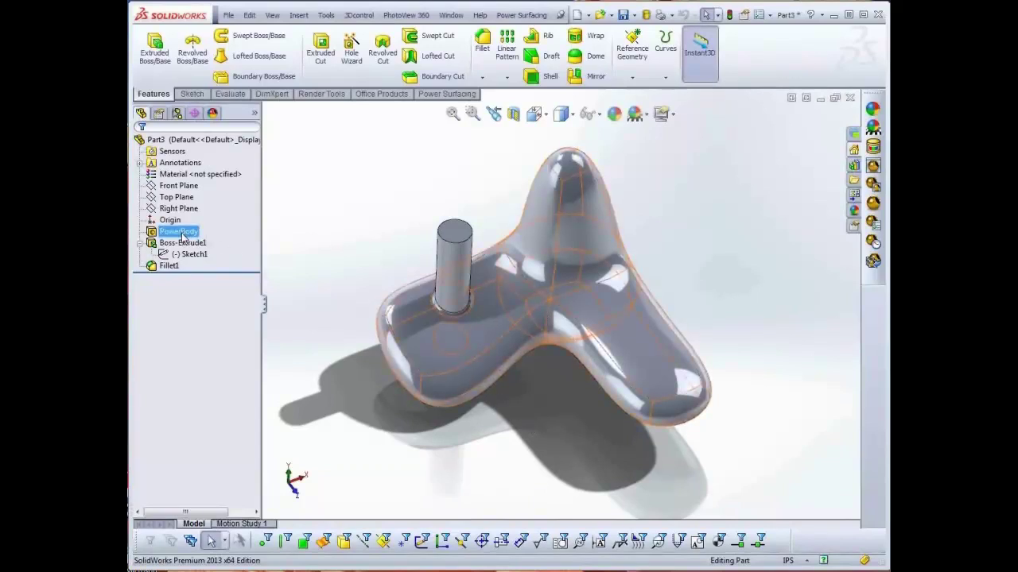
ctrl+click(181, 208)
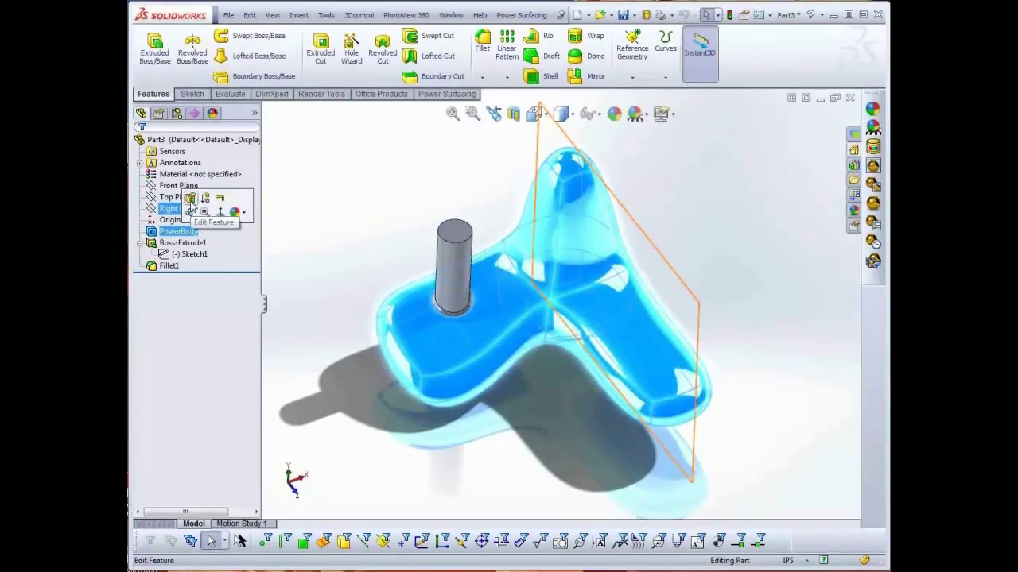
click(191, 201)
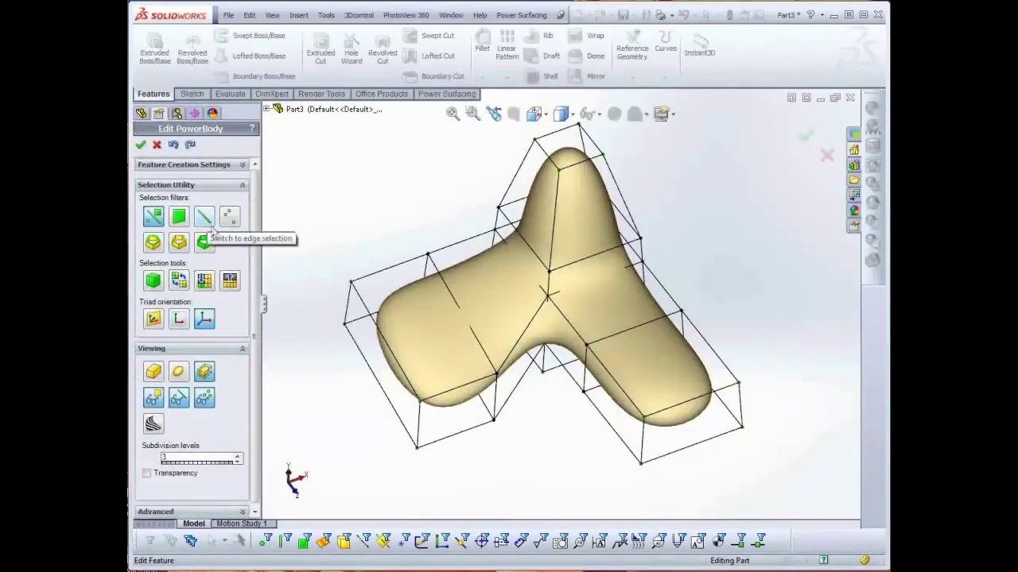
click(657, 376)
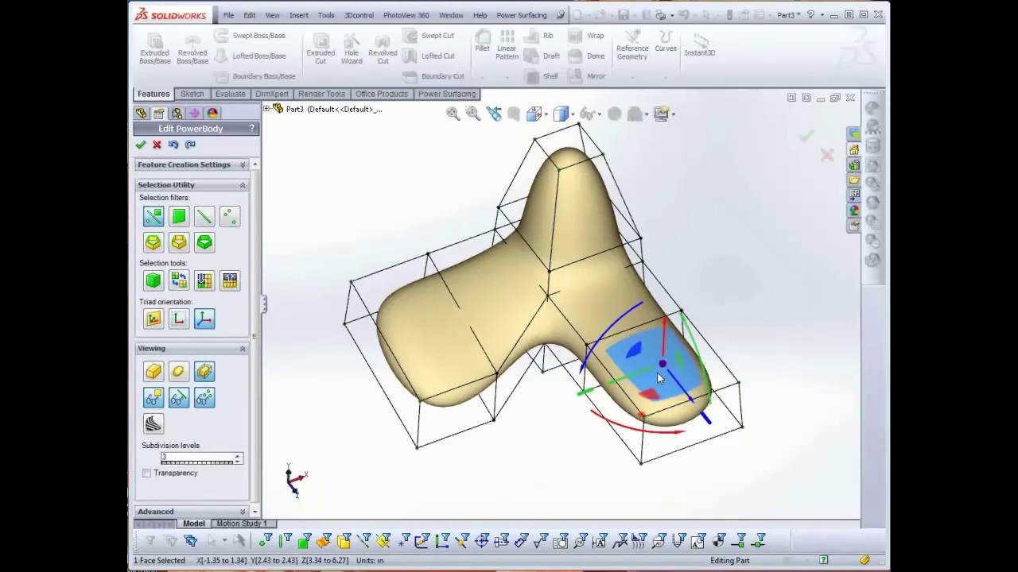
key(s)
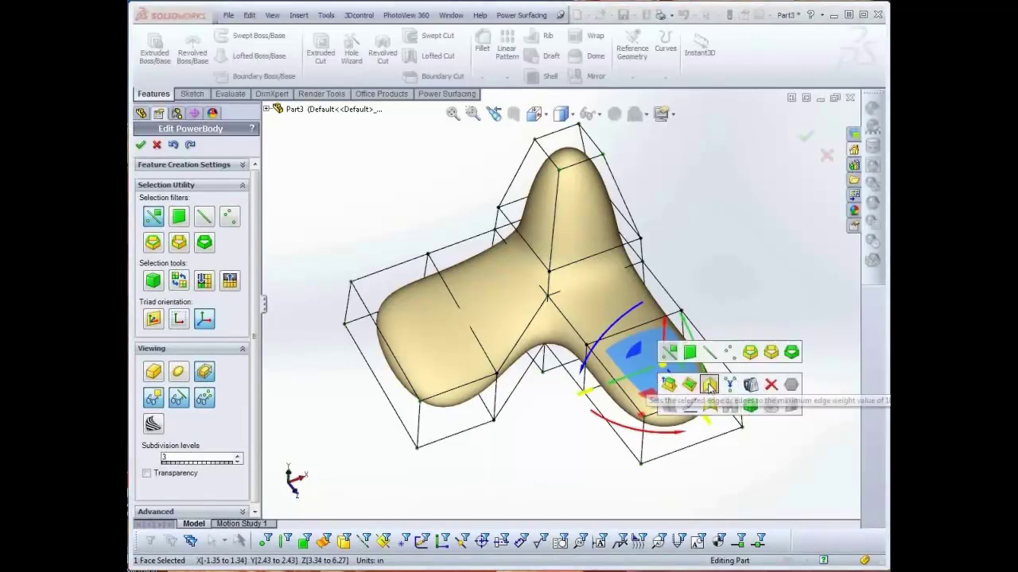
click(709, 386)
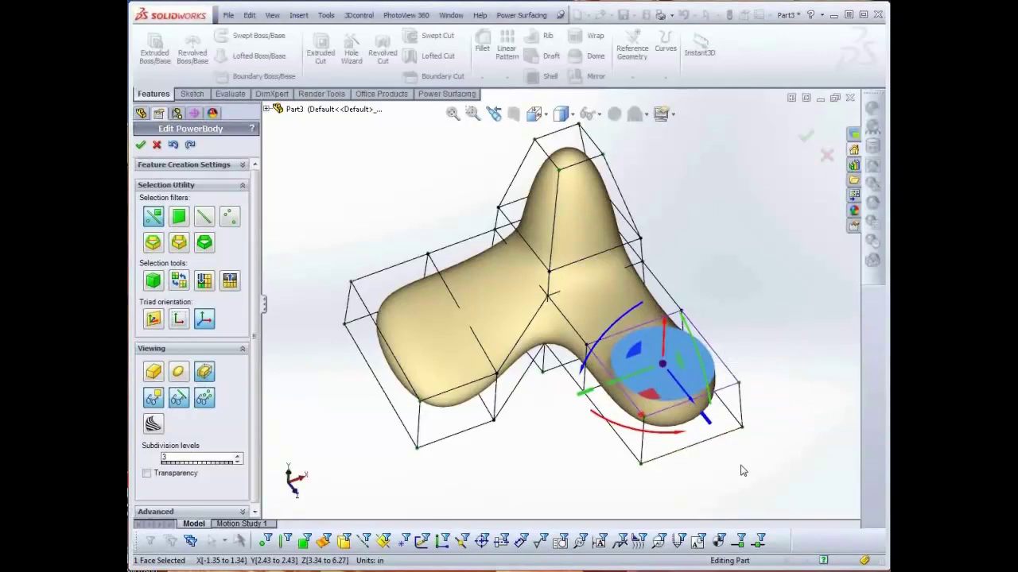
middle_drag(741, 471, 703, 457)
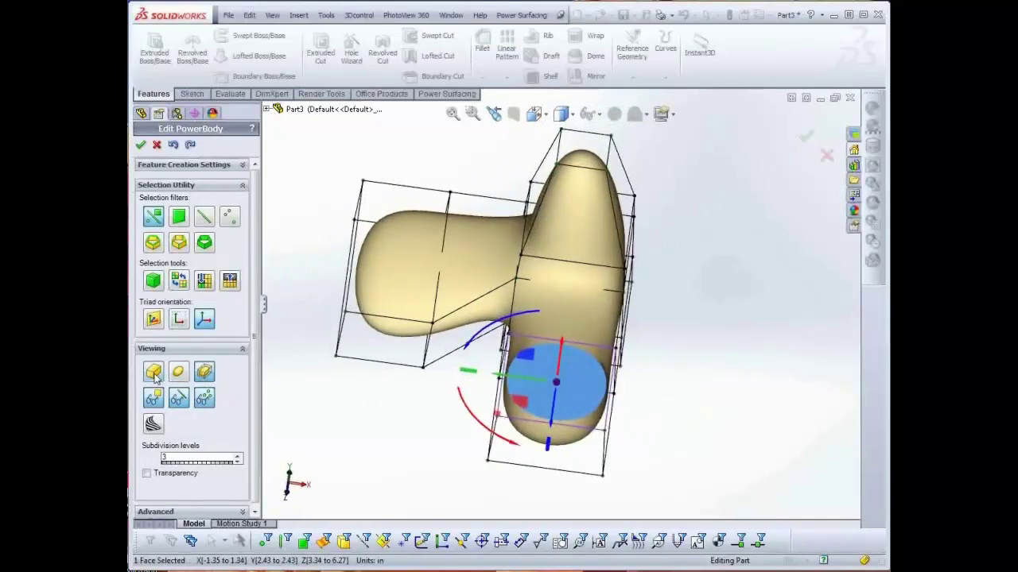
click(205, 371)
middle_drag(337, 461, 453, 479)
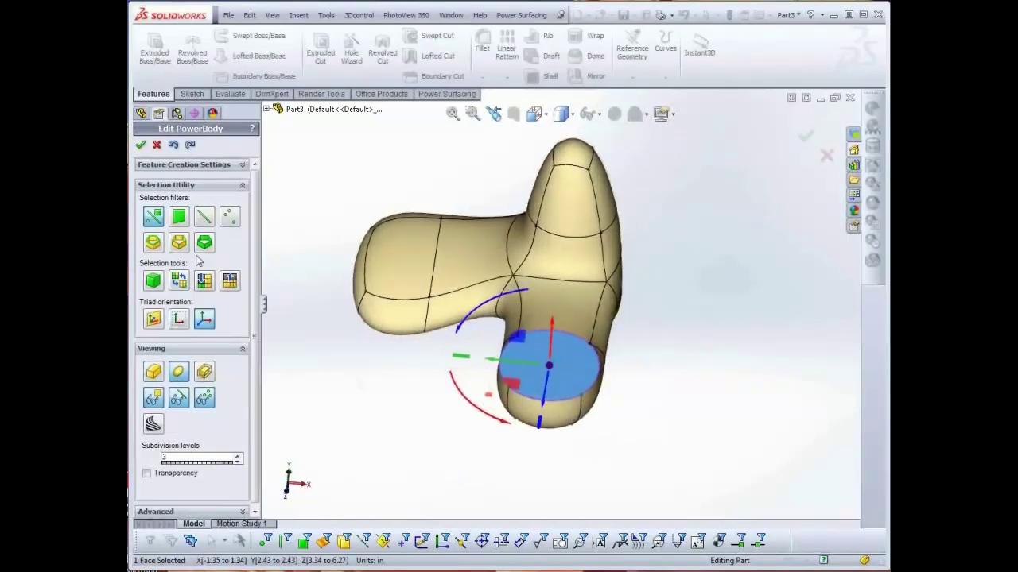
click(141, 145)
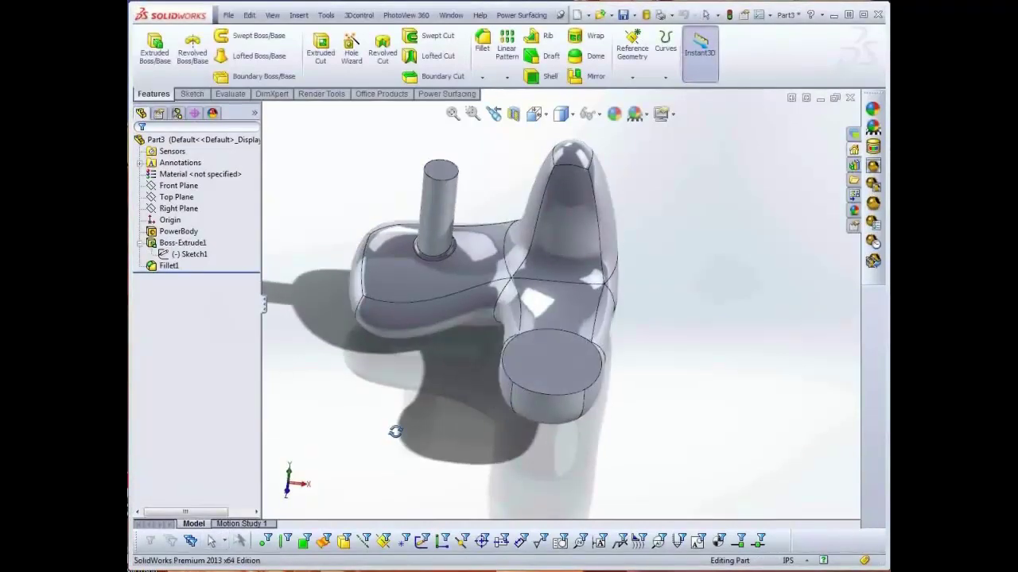
Sketch a circle of about 0.6 in radius on the creased top face, centred about 4.92 in from the origin.
middle_drag(395, 432, 445, 470)
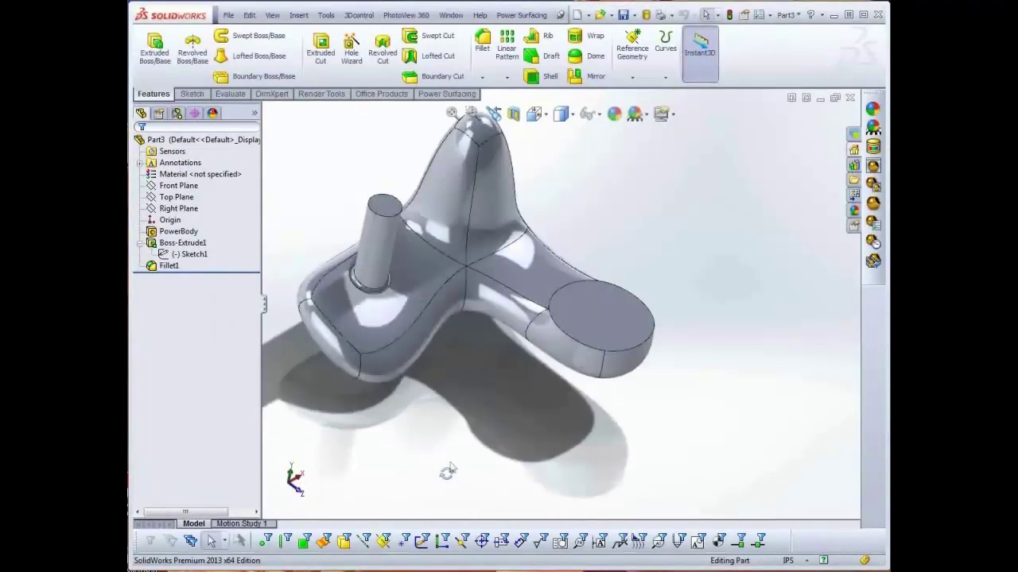
click(595, 325)
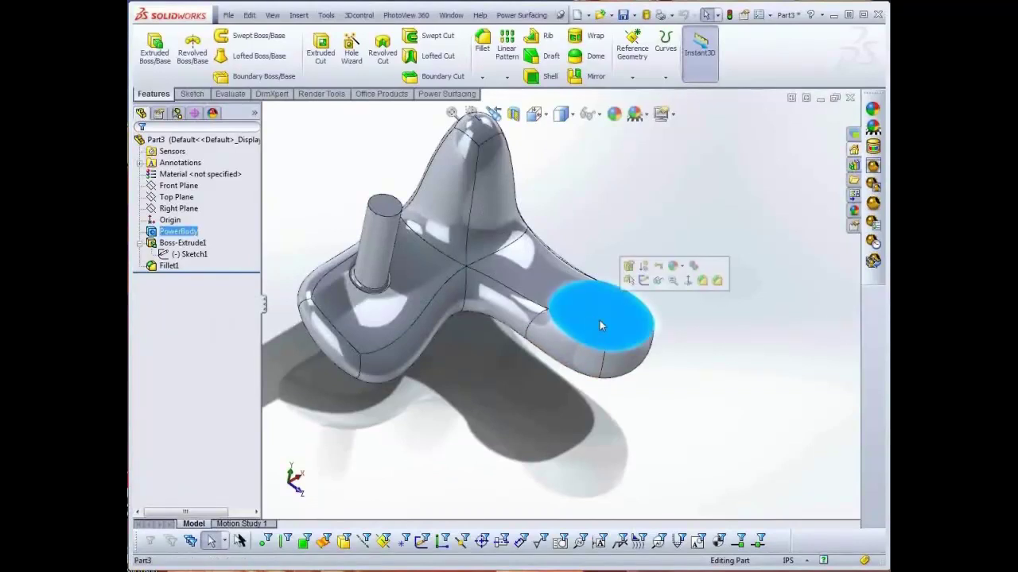
click(643, 280)
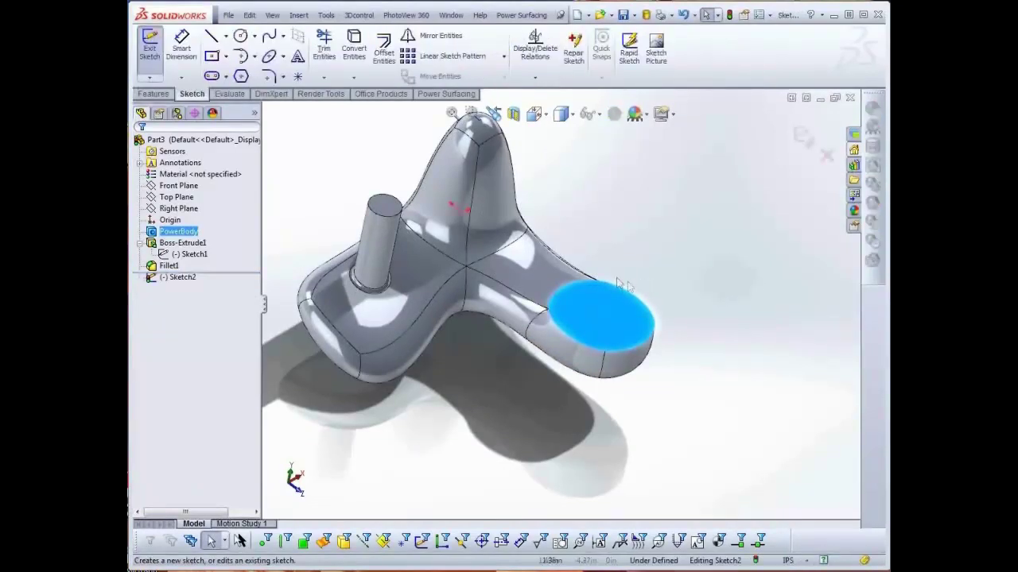
click(240, 37)
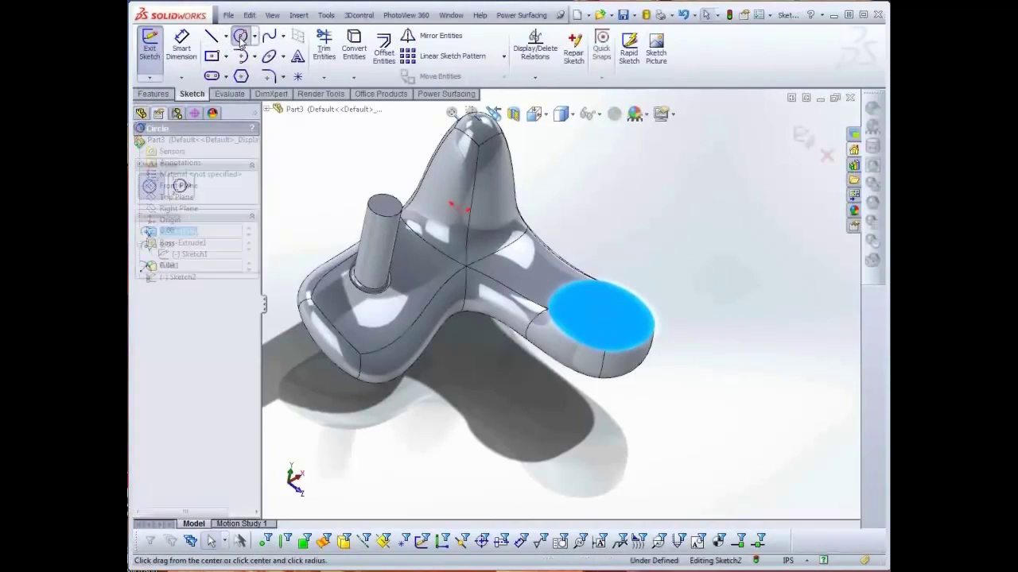
click(606, 319)
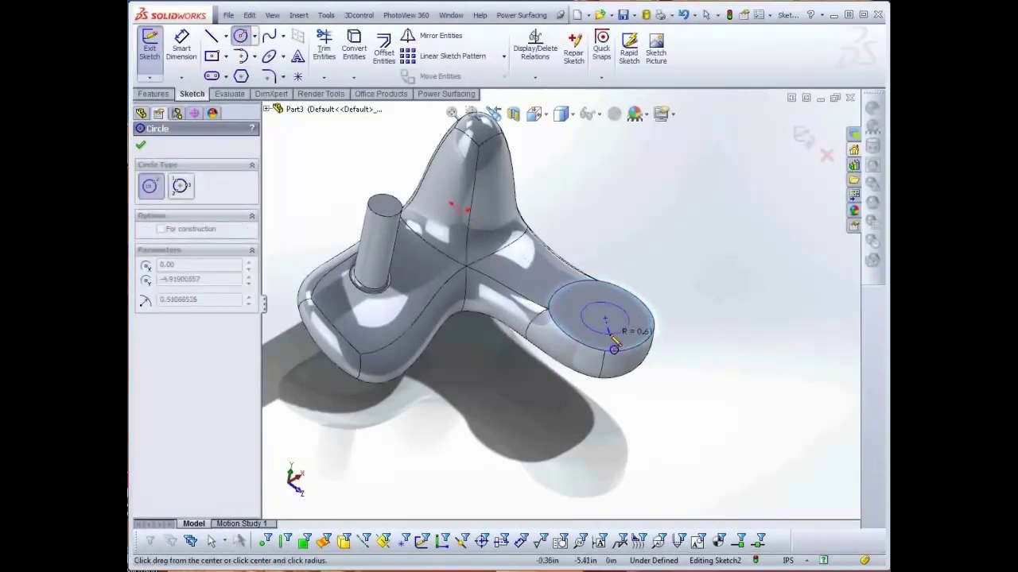
click(612, 337)
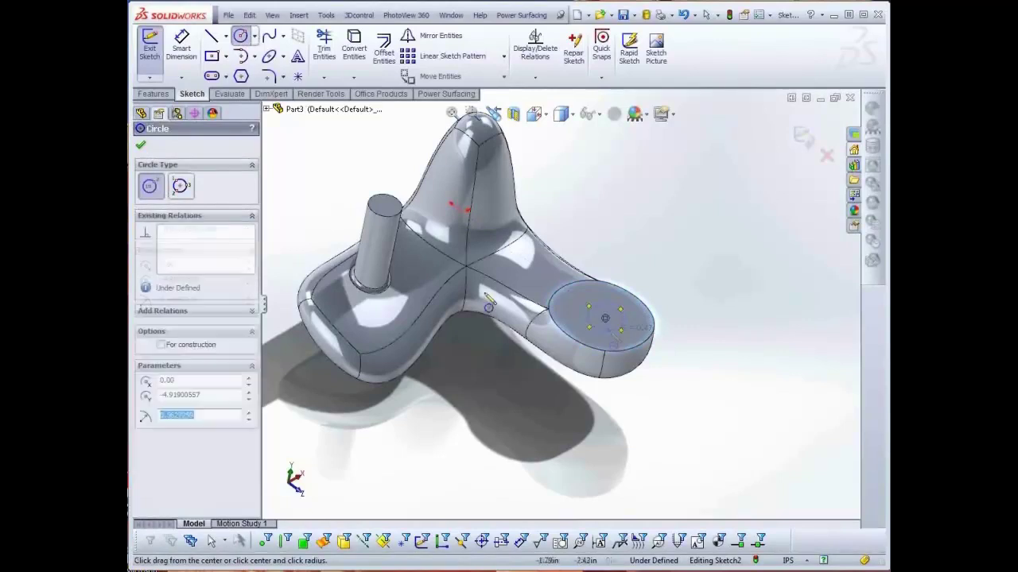
click(141, 144)
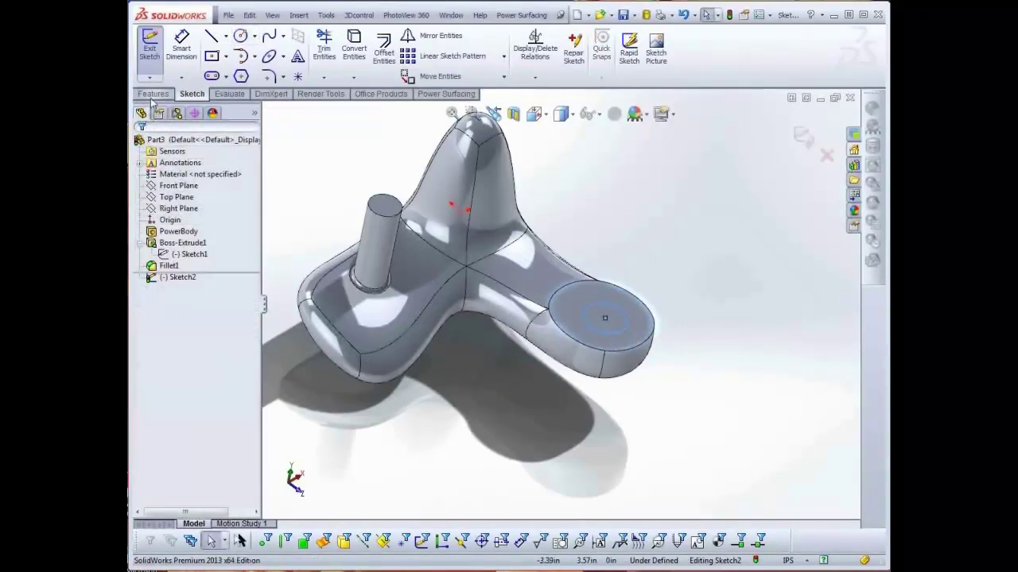
click(147, 73)
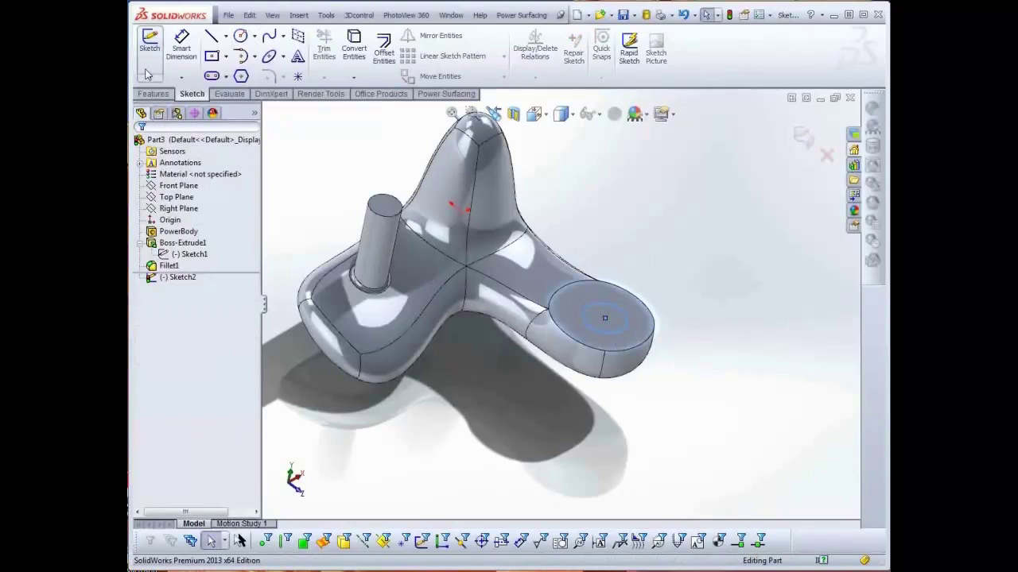
Extrude the circle upward from the creased face into a short post with merged result.
click(152, 94)
click(154, 48)
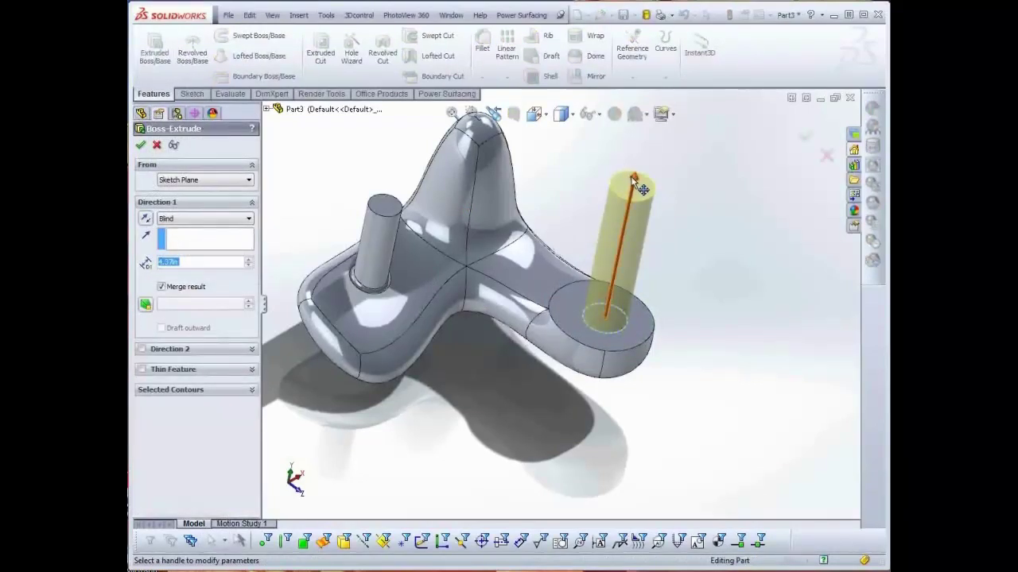
drag(636, 182, 626, 285)
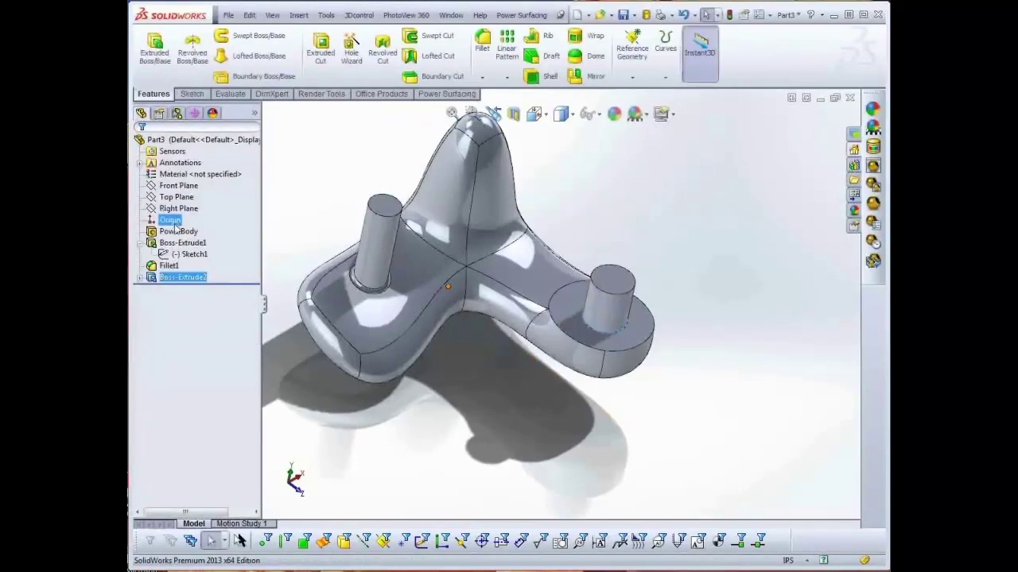
Edit the PowerBody to tilt and enlarge the creased top face under the short post, and rebuild the part.
click(177, 231)
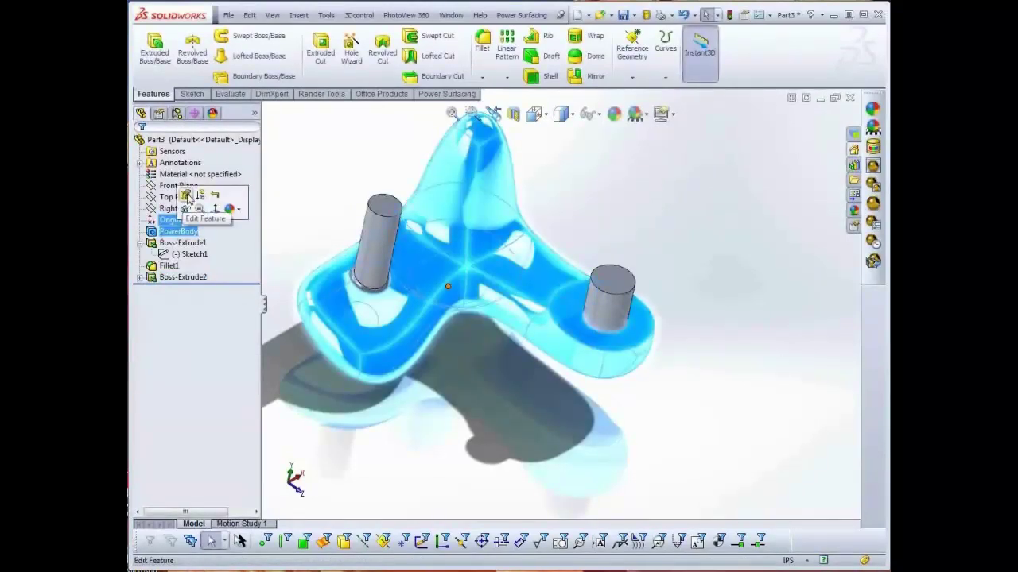
click(187, 197)
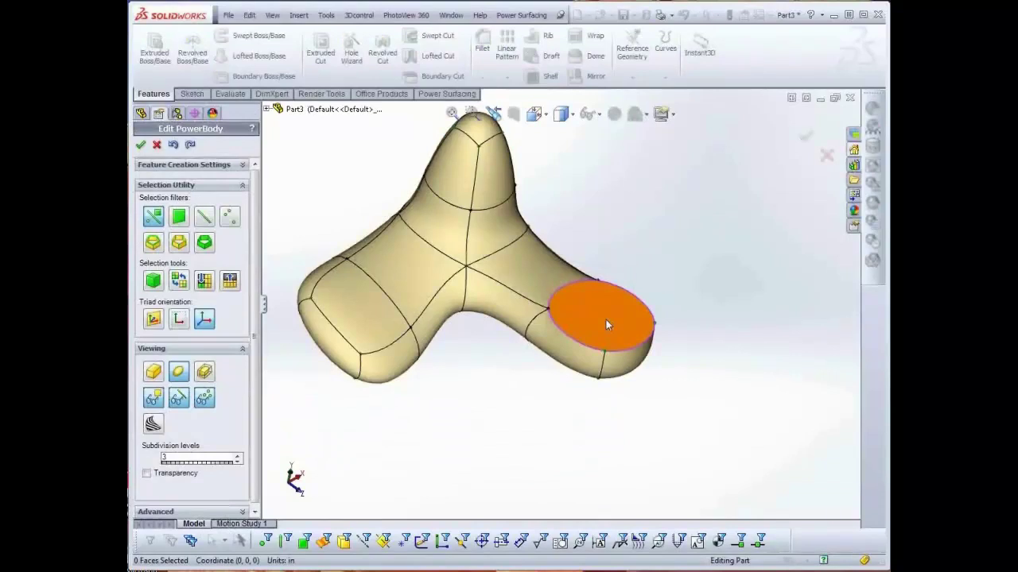
click(606, 319)
drag(581, 334, 547, 317)
click(140, 144)
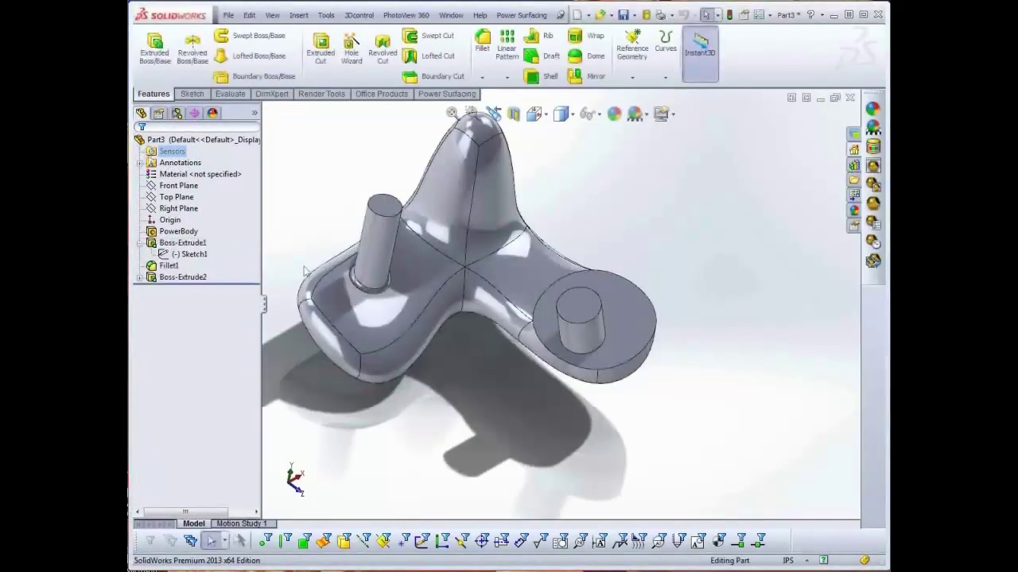
Edit the PowerBody to extrude the positive X side faces of the Z leg's end and the central body about 2.01 in with 2 segments.
middle_drag(531, 447, 494, 378)
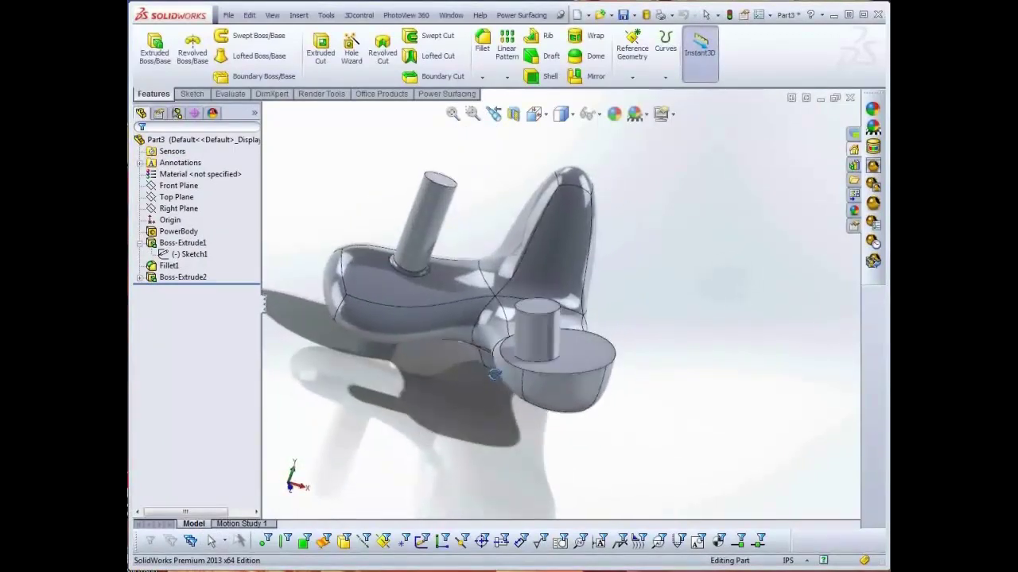
middle_drag(494, 374, 485, 384)
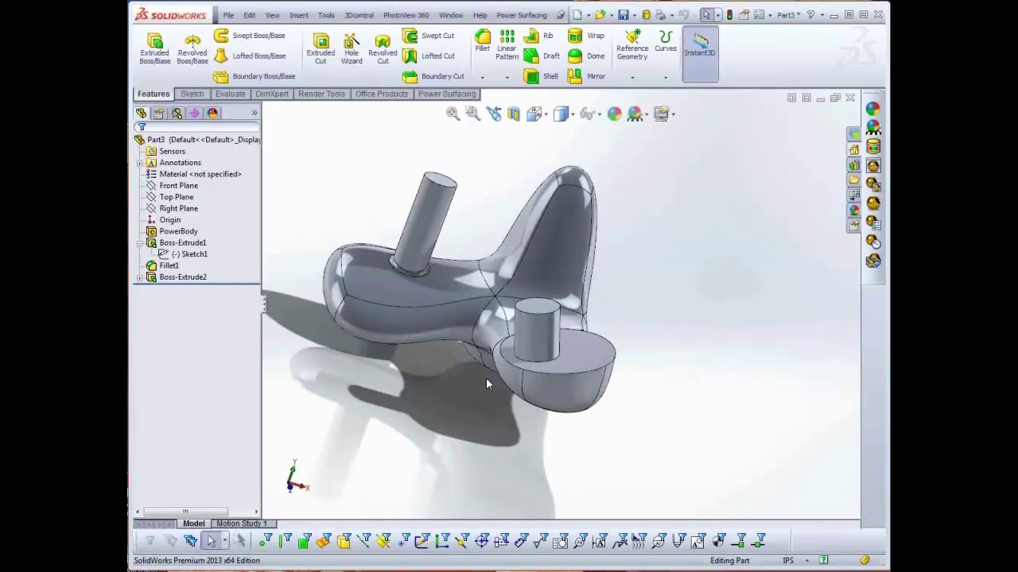
middle_drag(480, 392, 441, 411)
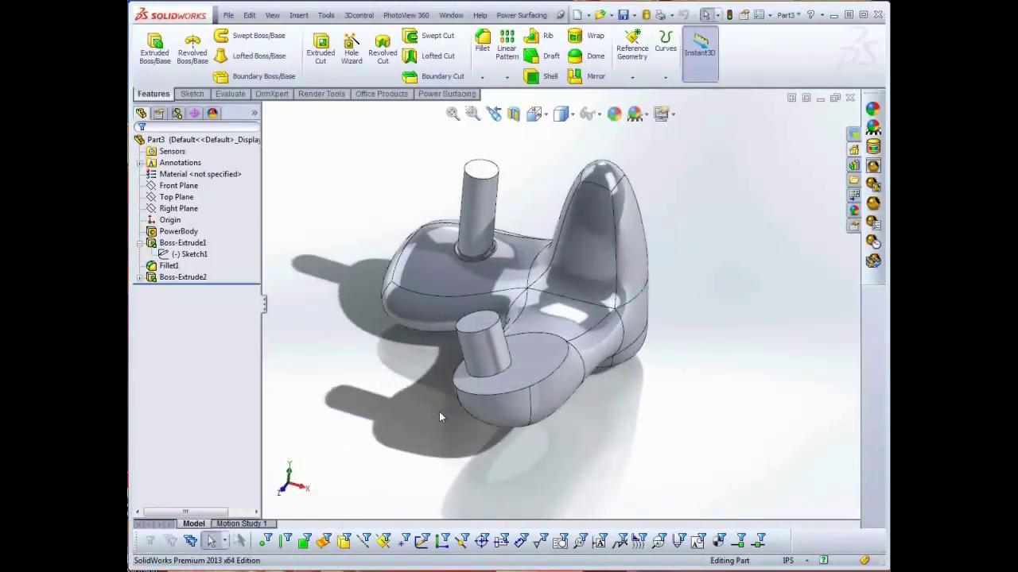
click(179, 231)
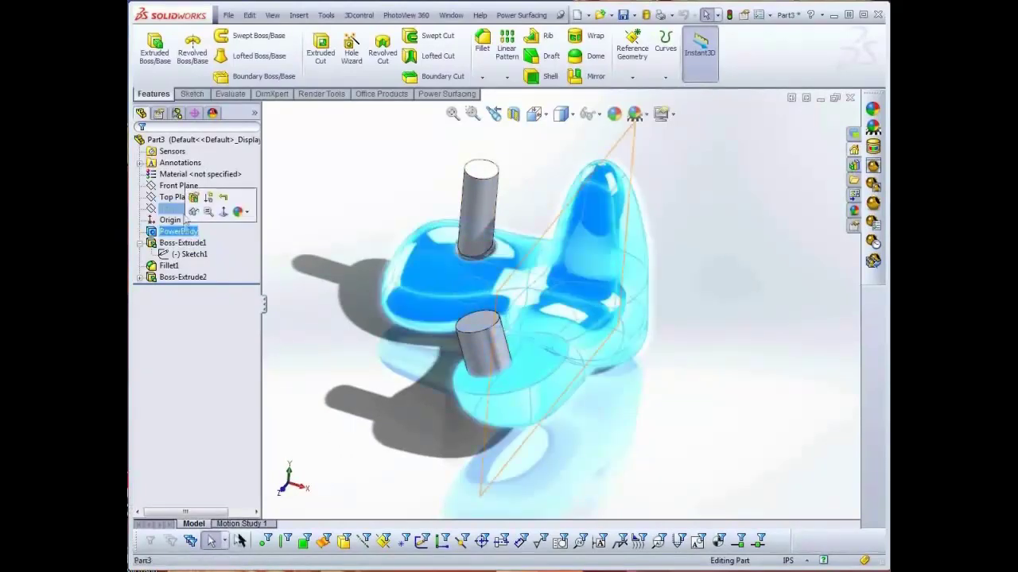
click(194, 199)
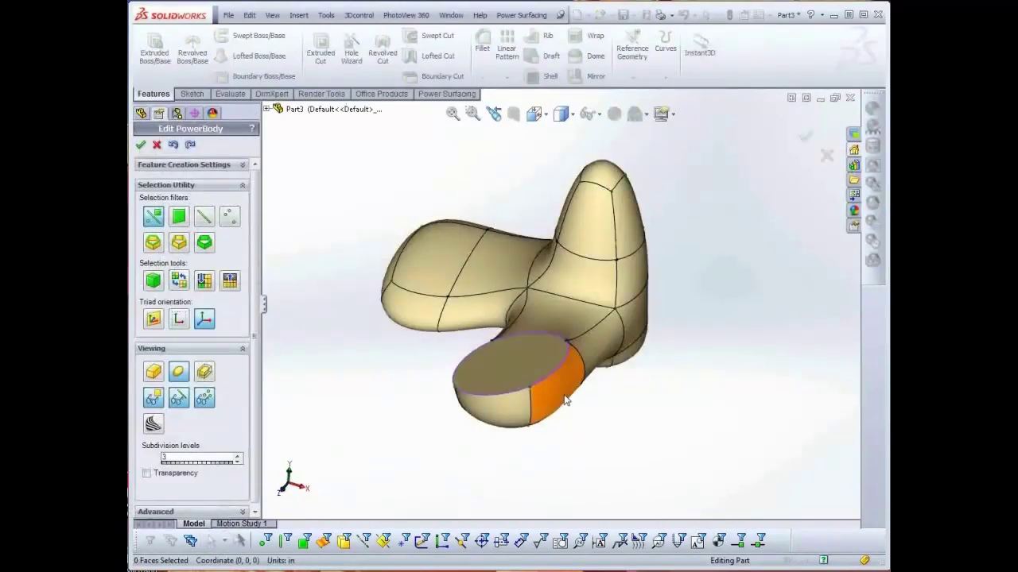
click(565, 398)
click(634, 322)
key(e)
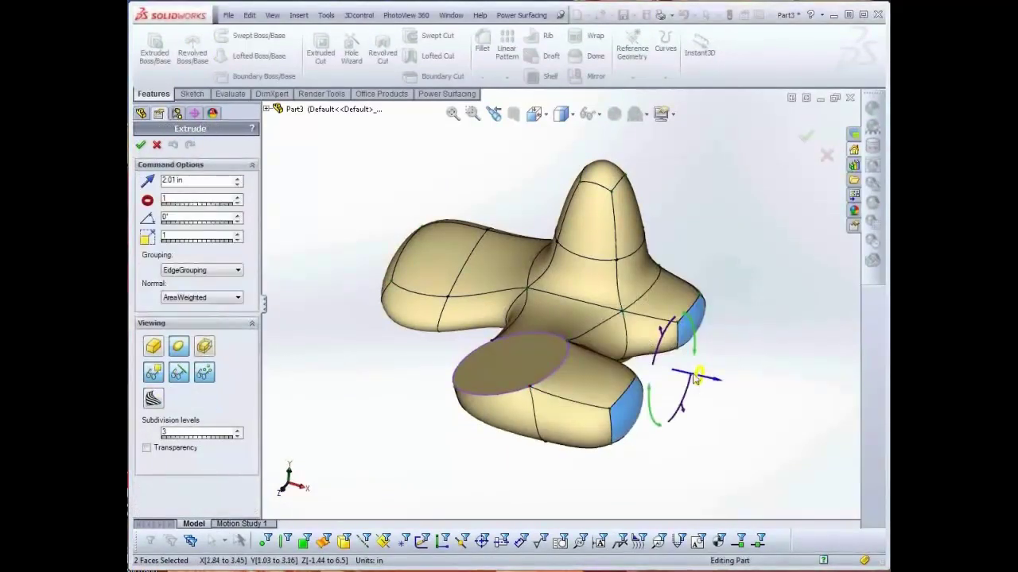
scroll(702, 360, up, 1)
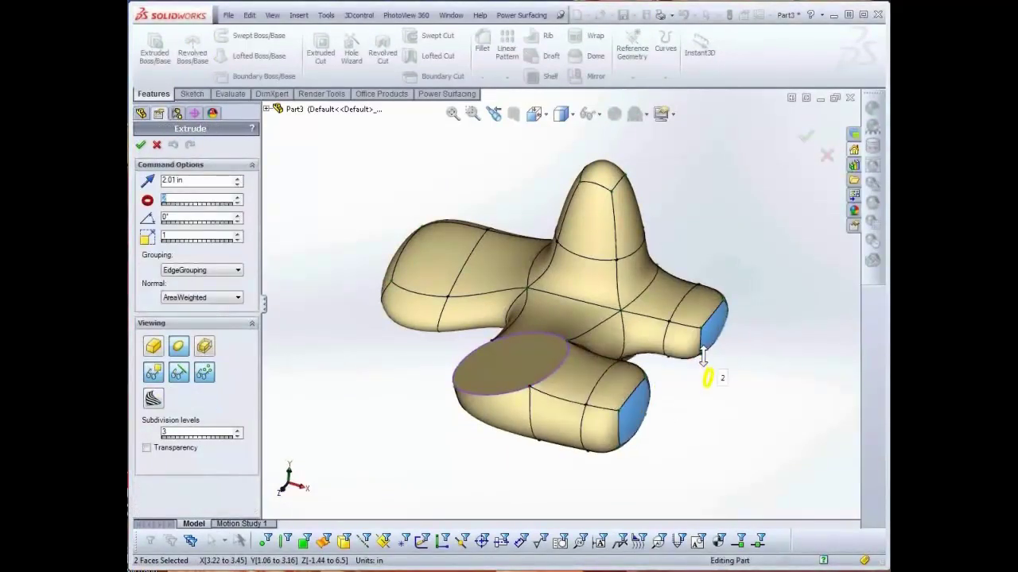
click(702, 360)
Bridge the two facing inner faces of the new extrusions into a closed loop and accept the PowerBody edit.
middle_drag(715, 465, 580, 462)
click(560, 448)
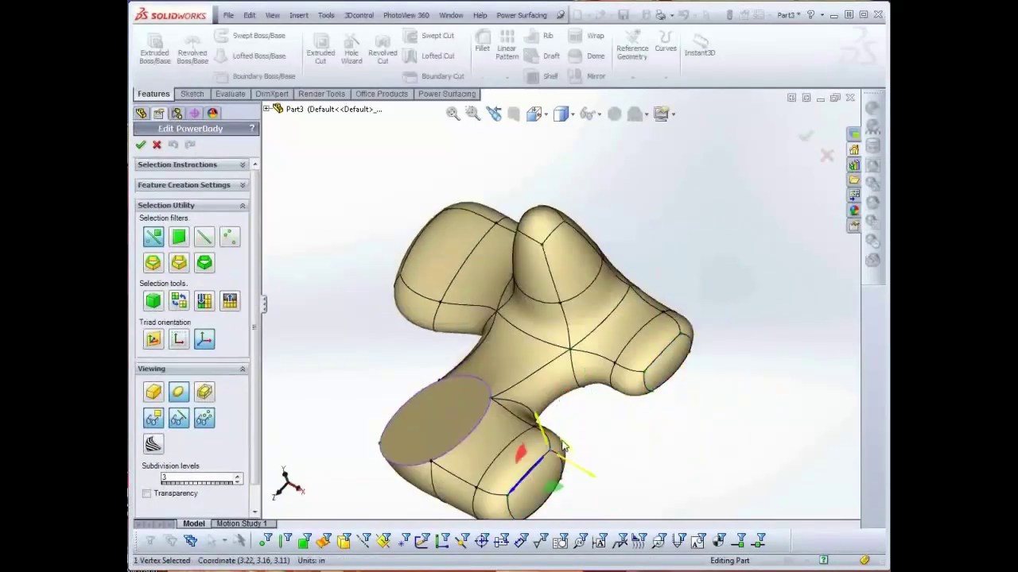
key(ctrl+z)
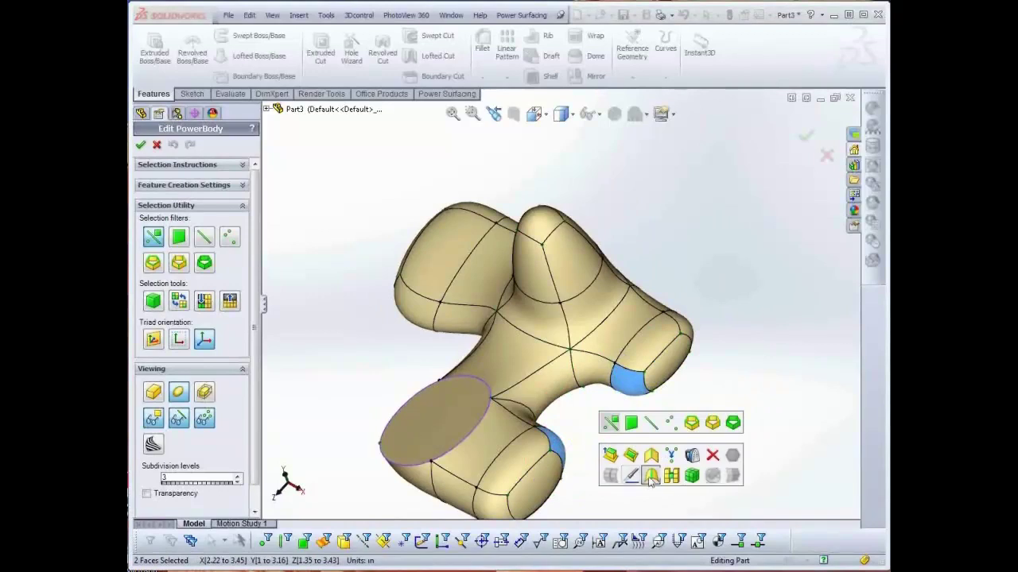
click(670, 475)
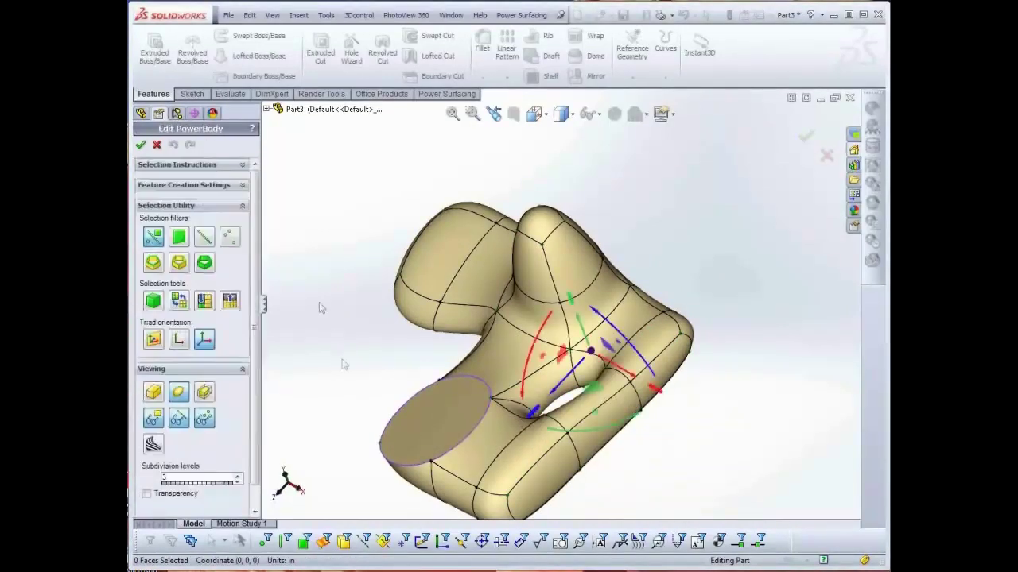
click(141, 145)
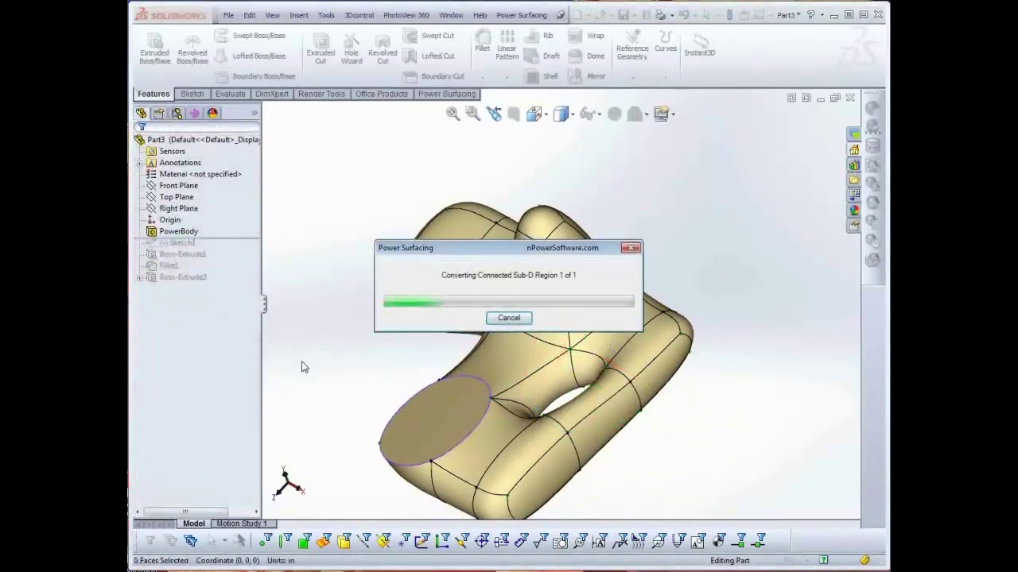